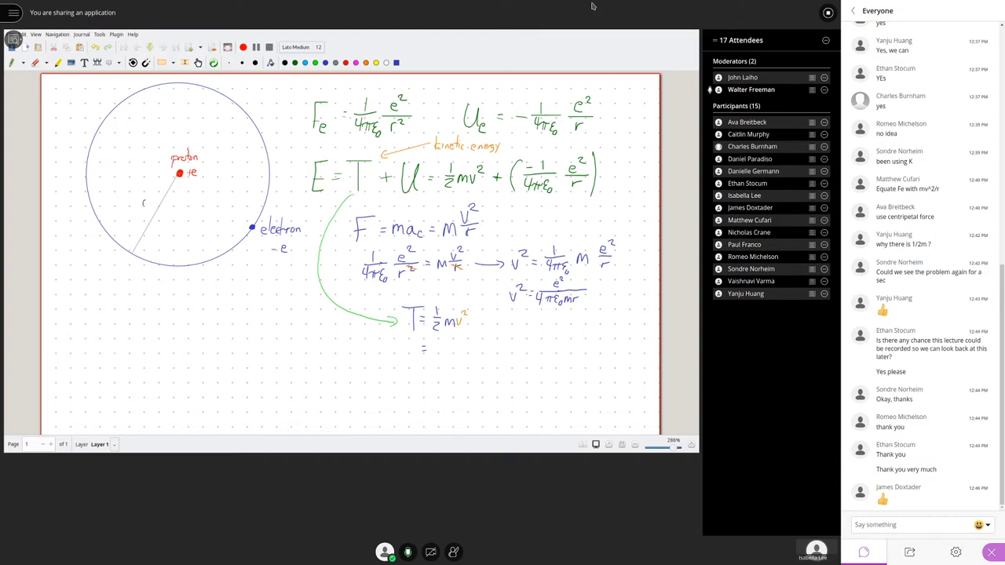
Circle the ½ in T = ½mv² in green and start a 1-over fraction below T
left_click(314, 63)
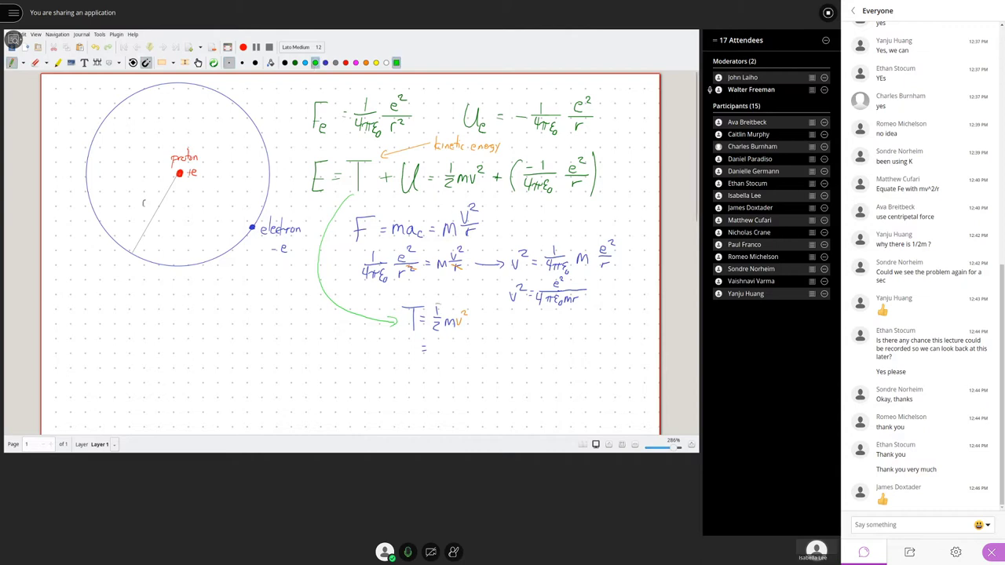
mouse_move(434, 305)
left_mouse_down()
mouse_move(440, 333)
mouse_move(437, 304)
left_mouse_up()
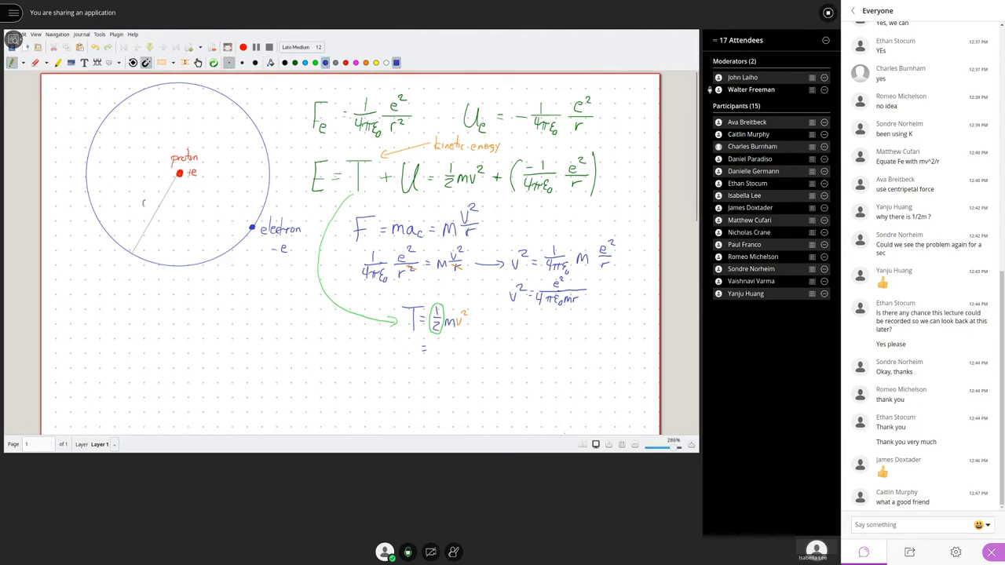
left_click_drag(449, 336, 449, 346)
mouse_move(438, 350)
left_mouse_down()
mouse_move(463, 350)
mouse_move(441, 366)
left_mouse_up()
Complete the kinetic energy as 1/(8πε₀)·e²/r, ending with the red pen selected
left_click_drag(447, 359, 455, 365)
scroll(351, 252, "down", 1)
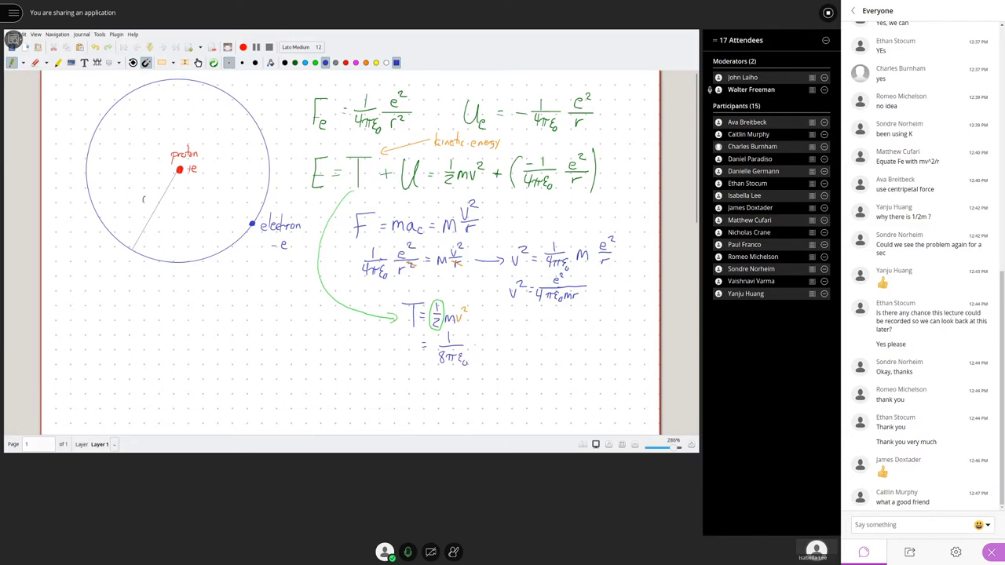
left_click_drag(476, 340, 487, 353)
left_click(345, 63)
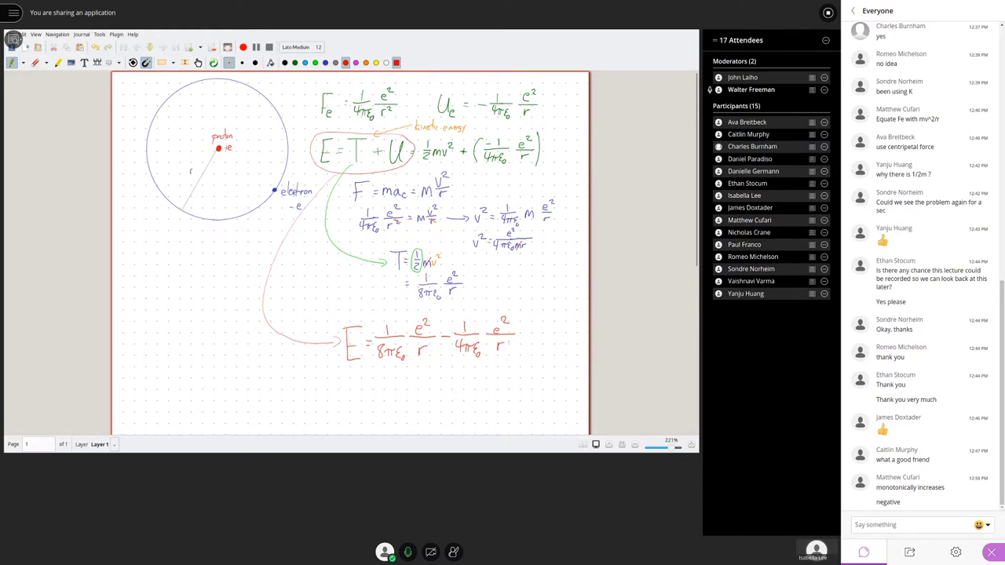
Write the first red bullet under the energy: 'always negative'
scroll(349, 251, "down", 3)
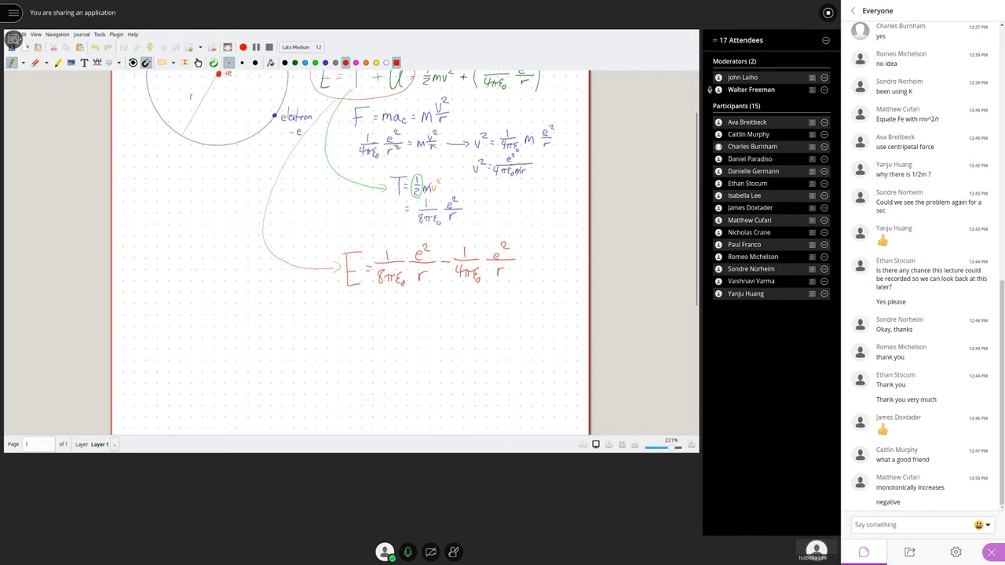
left_click_drag(350, 310, 366, 316)
mouse_move(371, 306)
left_mouse_down()
mouse_move(374, 316)
mouse_move(388, 309)
mouse_move(389, 325)
left_mouse_up()
mouse_move(398, 308)
left_mouse_down()
mouse_move(430, 312)
mouse_move(430, 324)
mouse_move(456, 309)
left_mouse_up()
left_click_drag(458, 313, 462, 315)
Add the second bullet: 'becomes less negative' as r goes up
left_click(350, 344)
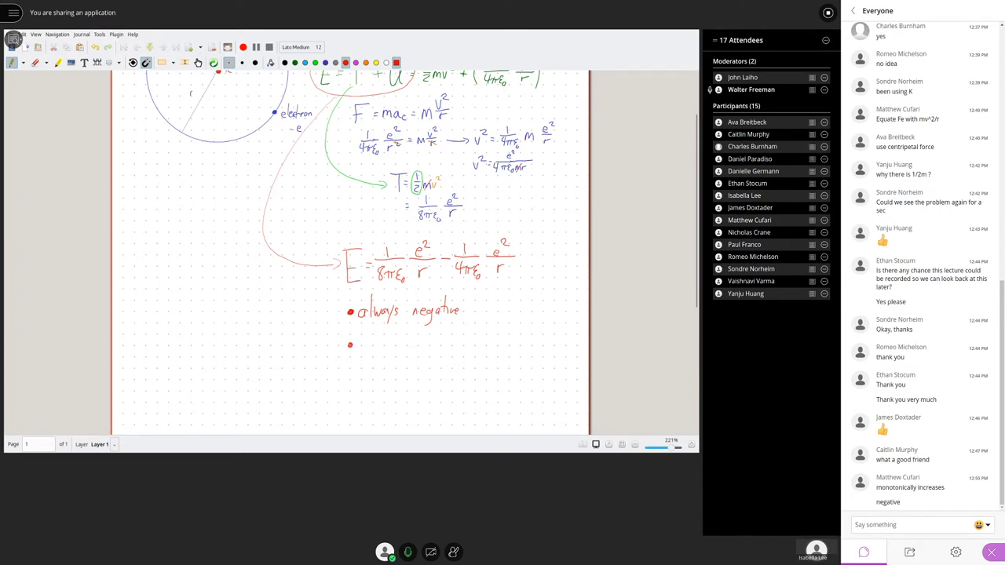
mouse_move(361, 336)
left_mouse_down()
mouse_move(366, 351)
mouse_move(379, 351)
left_mouse_up()
left_click_drag(382, 346, 419, 351)
left_click_drag(422, 347, 464, 347)
mouse_move(465, 345)
left_mouse_down()
mouse_move(464, 358)
mouse_move(540, 339)
mouse_move(548, 353)
mouse_move(557, 341)
mouse_move(583, 343)
left_mouse_up()
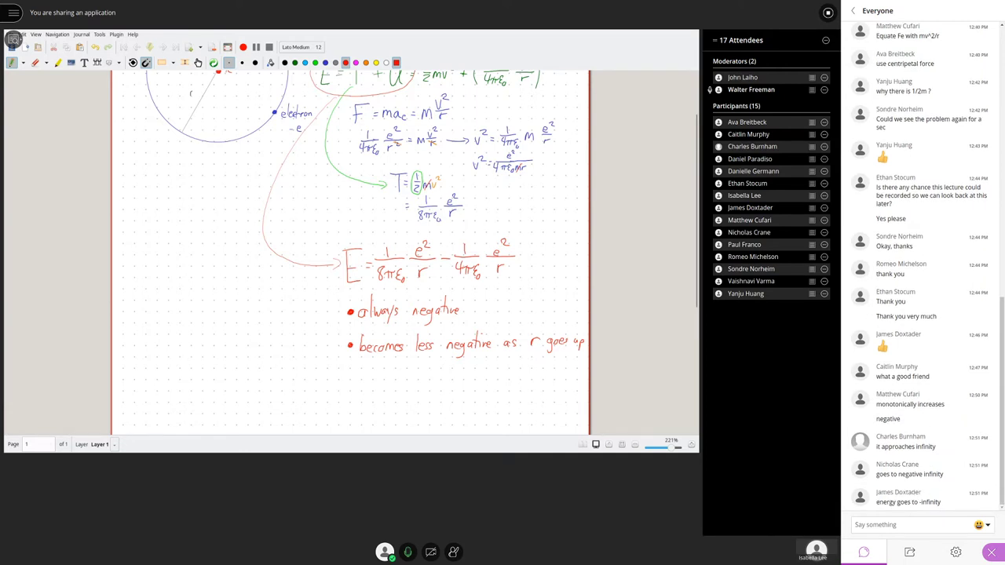
Add the third bullet: goes to −∞ as r→0!
scroll(349, 346, "down", 1)
left_click(349, 356)
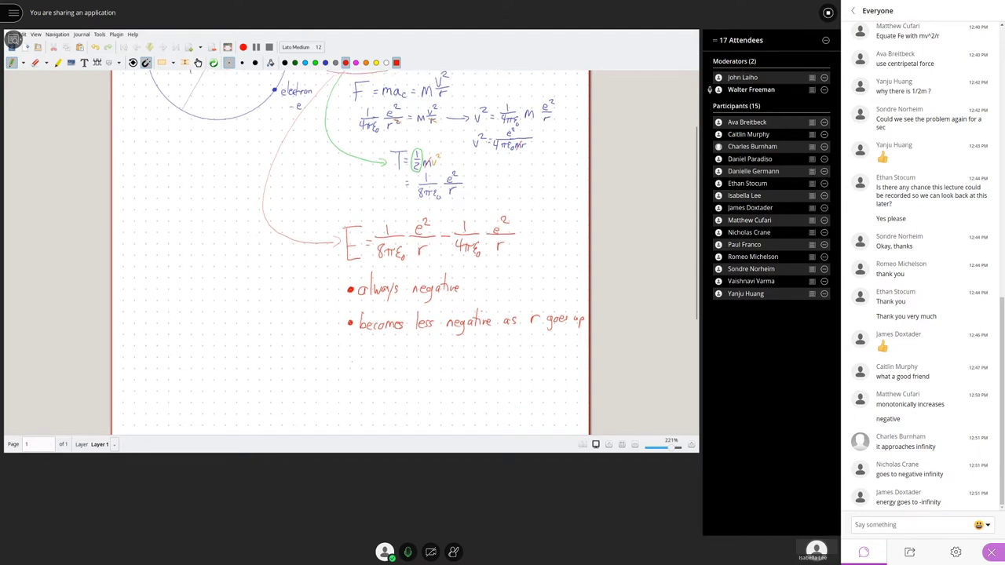
left_click(255, 62)
left_click(368, 355)
mouse_move(371, 355)
left_mouse_down()
mouse_move(365, 370)
mouse_move(413, 354)
mouse_move(553, 358)
left_mouse_up()
left_click(553, 362)
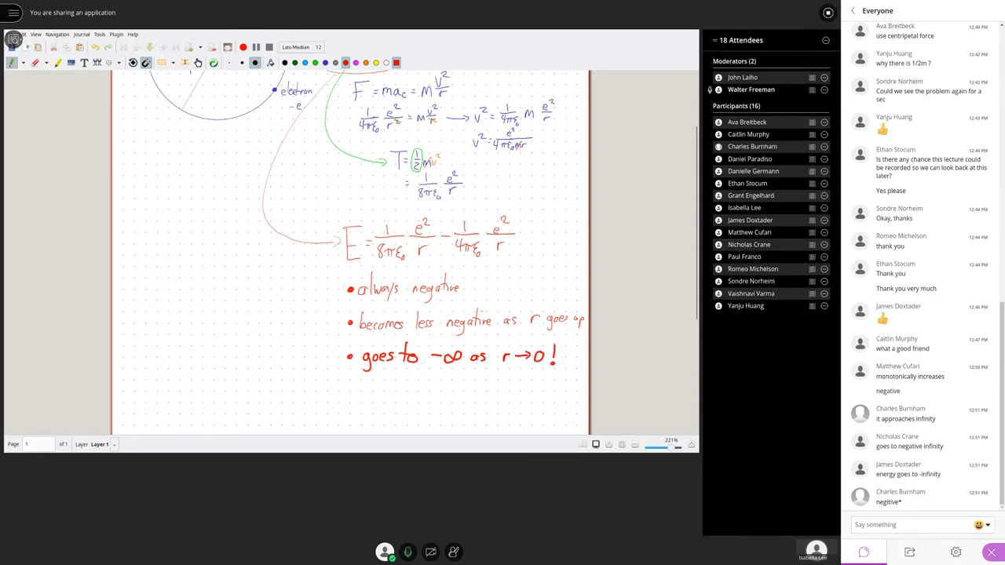
Draw black vertical and horizontal axes with arrowheads, labelled E and r
scroll(350, 251, "down", 2)
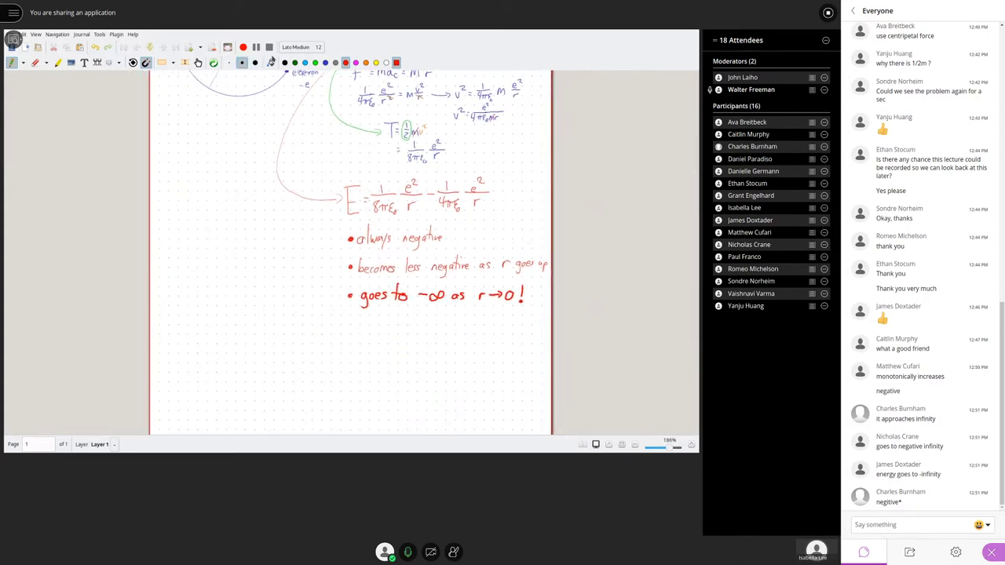
left_click(285, 63)
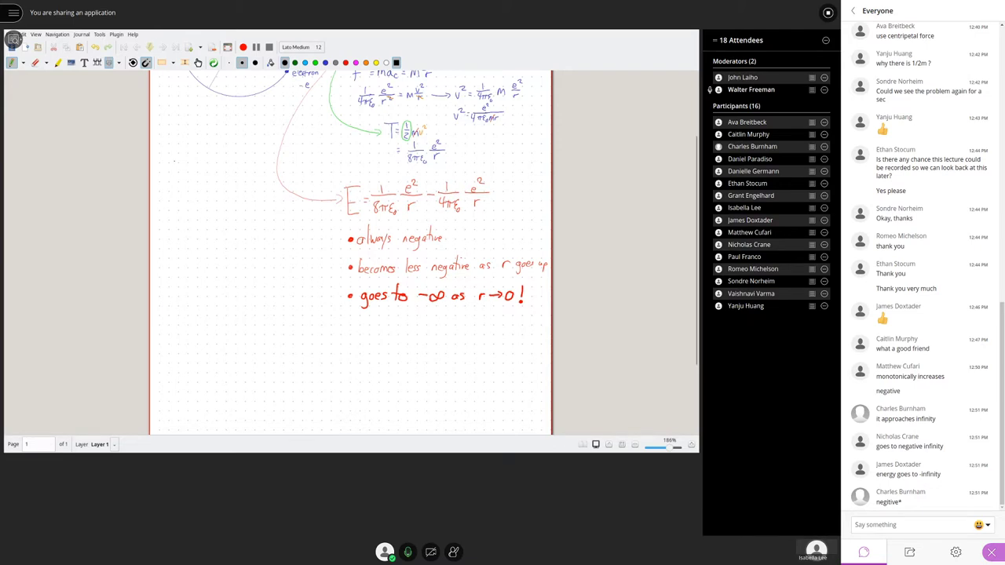
left_click_drag(168, 152, 168, 355)
left_click_drag(168, 239, 303, 238)
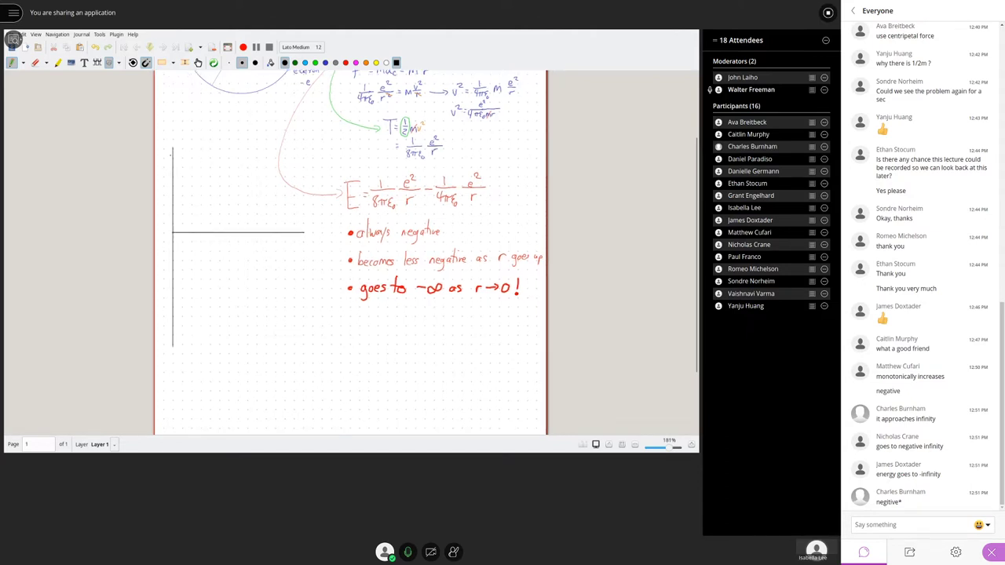
left_click_drag(167, 154, 174, 137)
left_click_drag(167, 130, 173, 131)
mouse_move(299, 227)
left_mouse_down()
mouse_move(300, 238)
mouse_move(316, 231)
left_mouse_up()
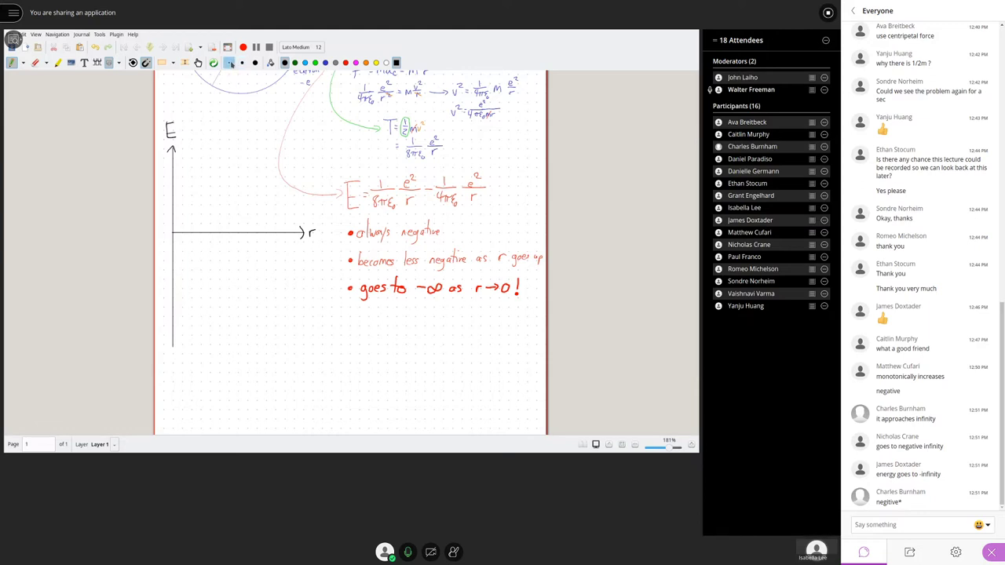
left_click(345, 63)
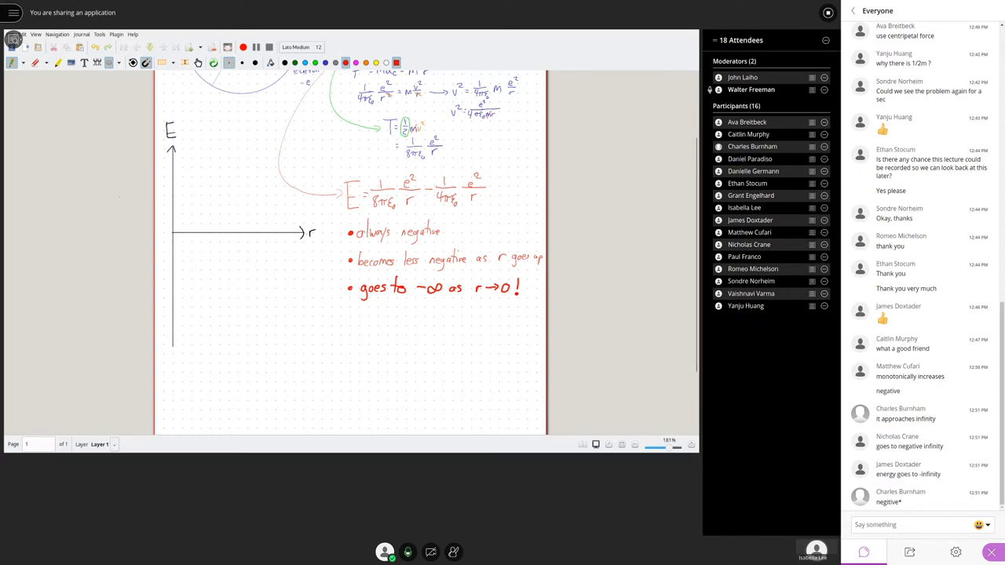
Sketch a red curve dropping from the r axis and label it 'classical'
scroll(349, 251, "up", 5)
scroll(350, 251, "down", 5)
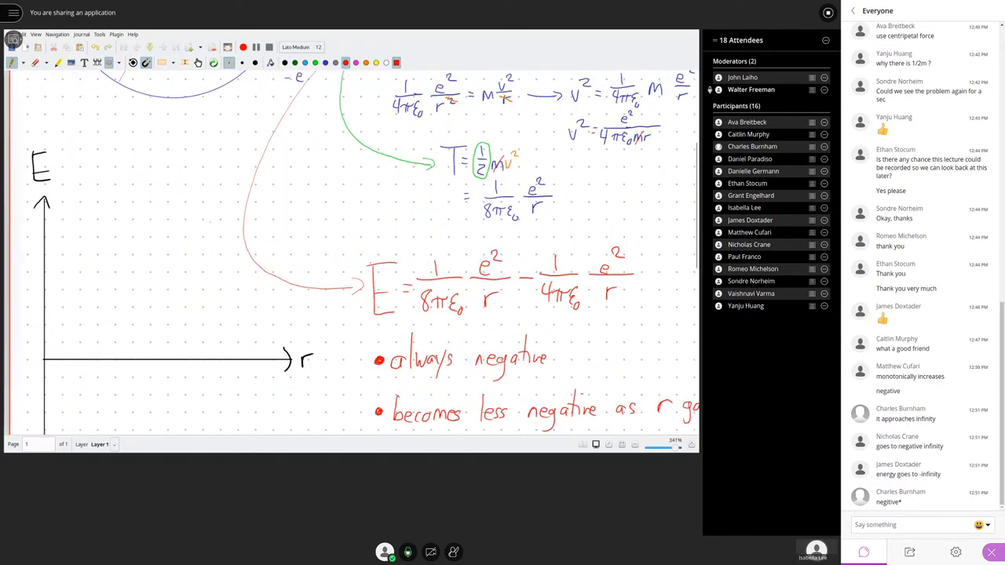
scroll(349, 251, "down", 3)
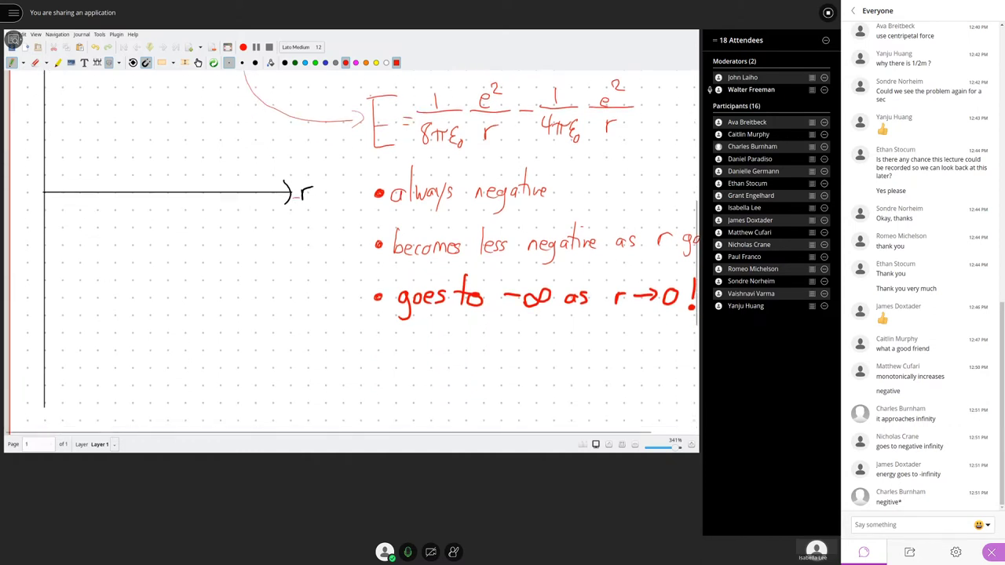
mouse_move(291, 197)
left_mouse_down()
mouse_move(200, 206)
mouse_move(114, 248)
left_mouse_up()
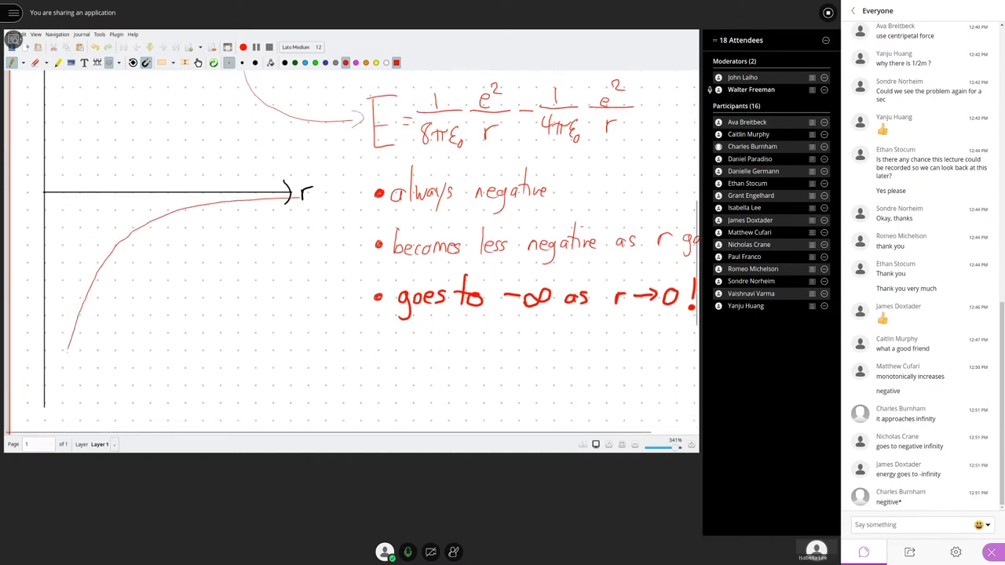
left_click_drag(68, 348, 60, 409)
left_click_drag(117, 267, 117, 280)
left_click_drag(124, 270, 132, 274)
left_click_drag(141, 270, 141, 275)
Erase the first curve and label, then redraw the curve and relabel it 'classical'
mouse_move(98, 259)
left_mouse_down()
mouse_move(112, 276)
mouse_move(126, 272)
left_mouse_up()
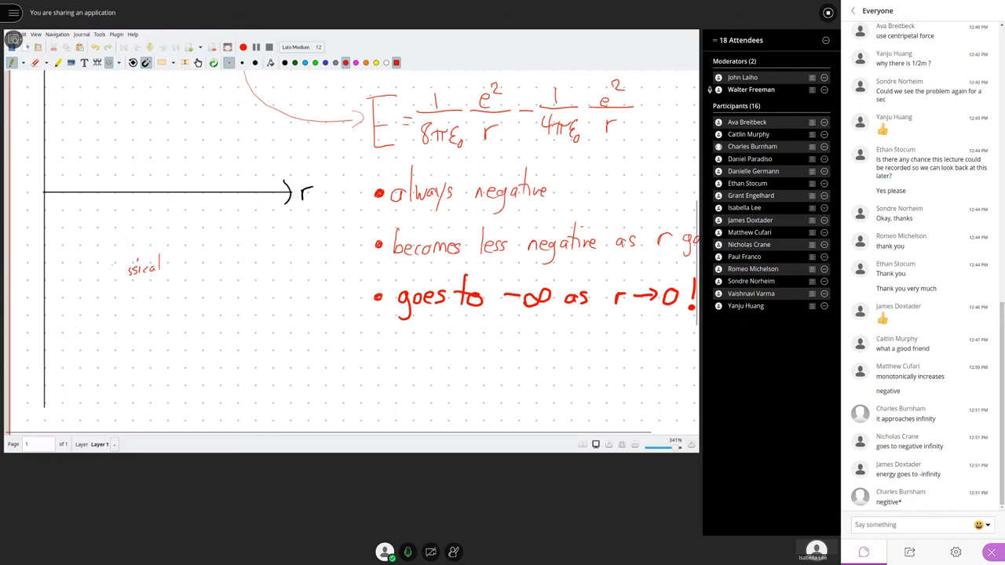
left_click_drag(179, 259, 125, 265)
key("ctrl+shift+p")
mouse_move(289, 196)
left_mouse_down()
mouse_move(187, 230)
mouse_move(133, 270)
mouse_move(85, 335)
mouse_move(58, 408)
left_mouse_up()
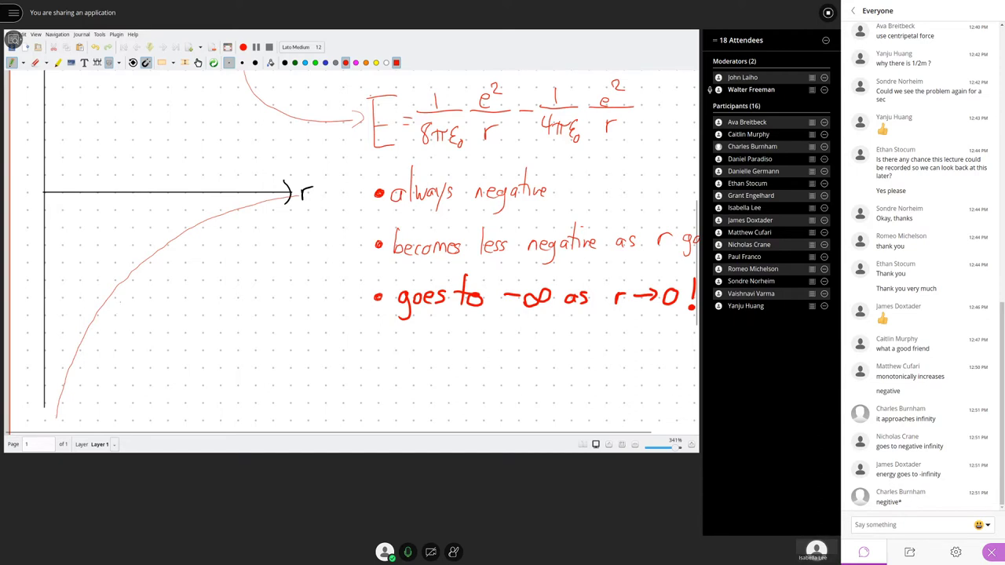
left_click_drag(115, 304, 117, 309)
left_click_drag(126, 300, 146, 294)
left_click_drag(153, 286, 155, 291)
left_click_drag(161, 269, 160, 290)
Scroll up and down to review the classical curve and bullet notes
scroll(352, 251, "down", 3)
scroll(352, 251, "down", 3)
scroll(352, 251, "up", 3)
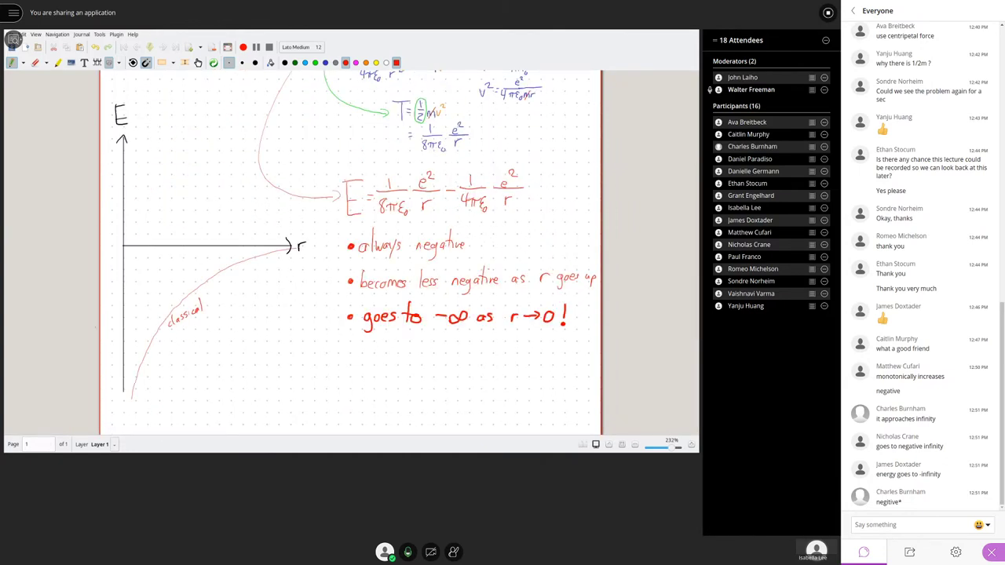
scroll(352, 252, "down", 2)
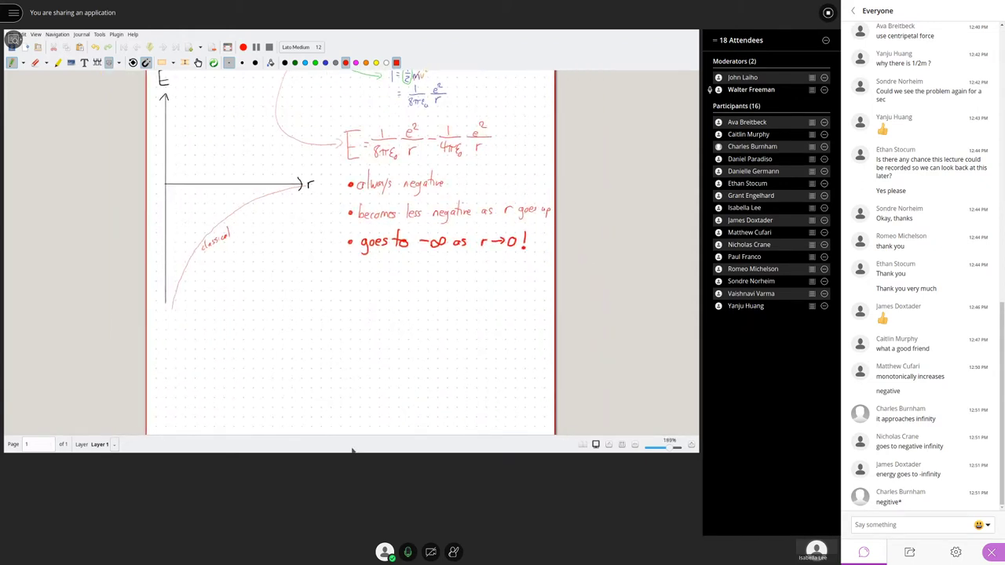
scroll(351, 252, "up", 4)
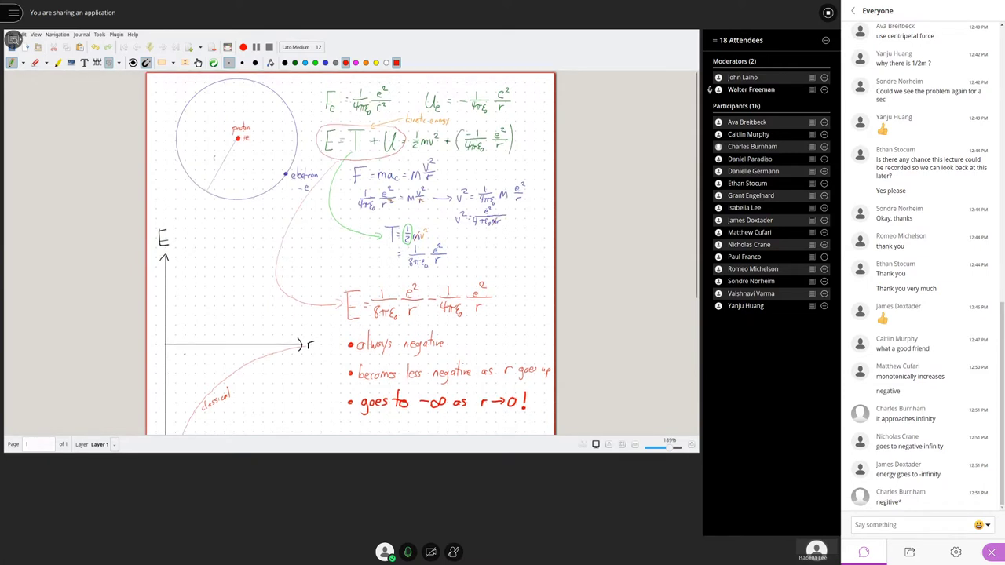
scroll(352, 251, "down", 1)
scroll(351, 251, "up", 1)
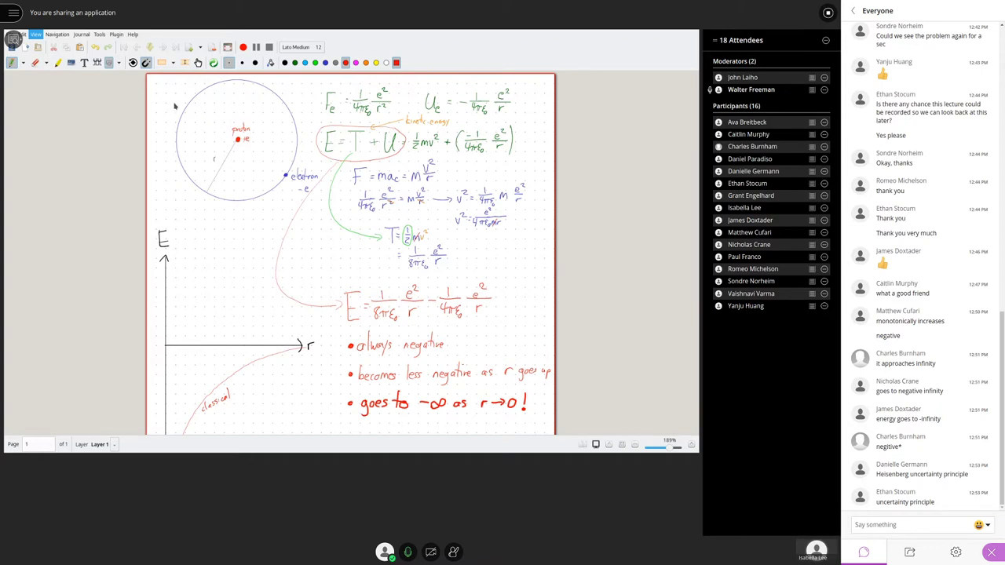
scroll(176, 108, "down", 1)
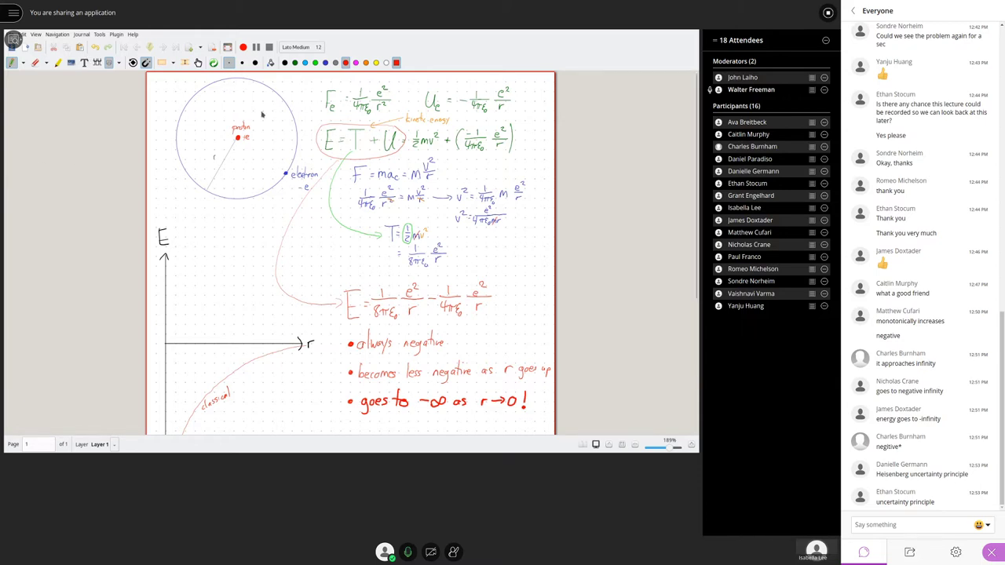
Fit the whole page into view, change the page layout, and scroll to the blank area
left_click(596, 444)
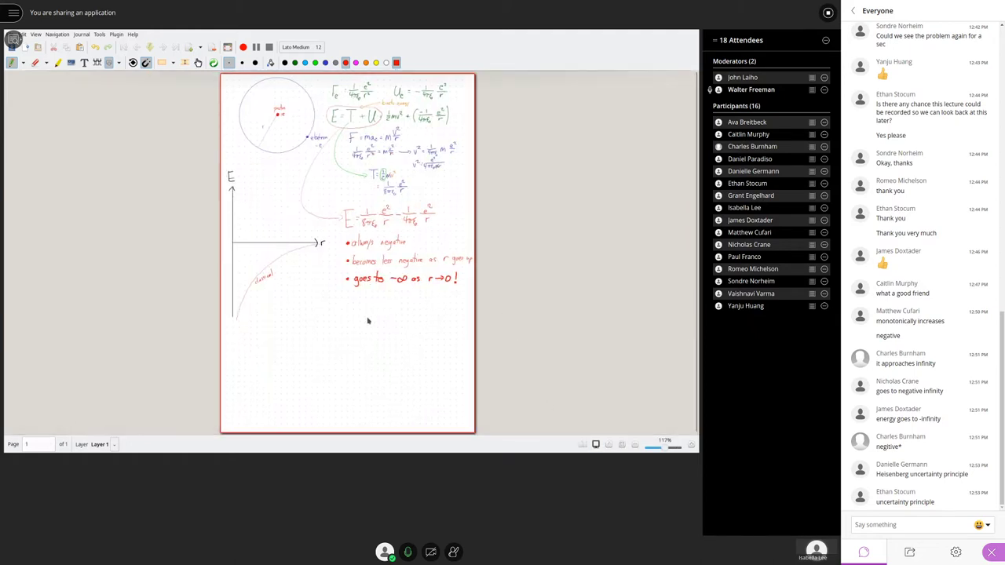
left_click(33, 34)
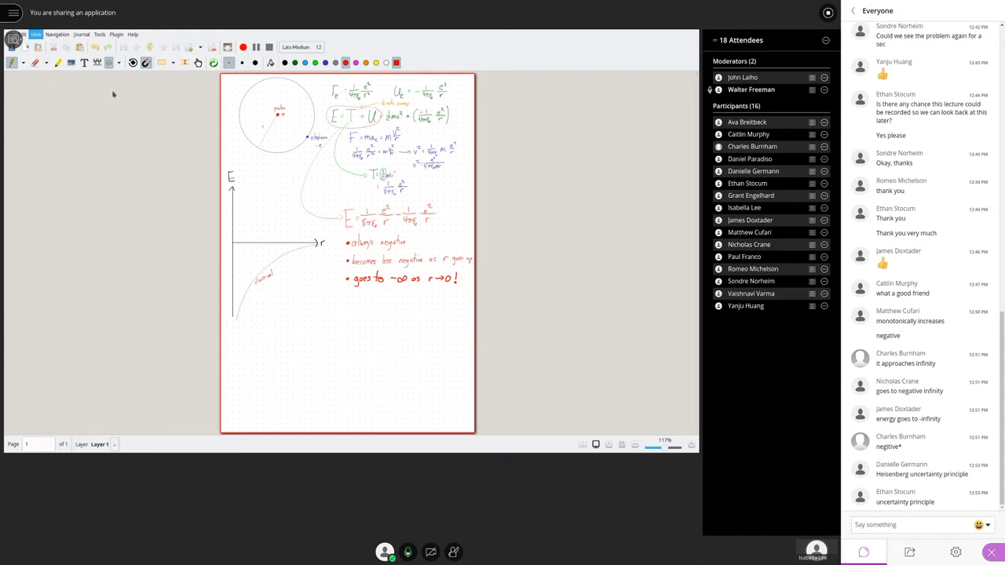
left_click(166, 95)
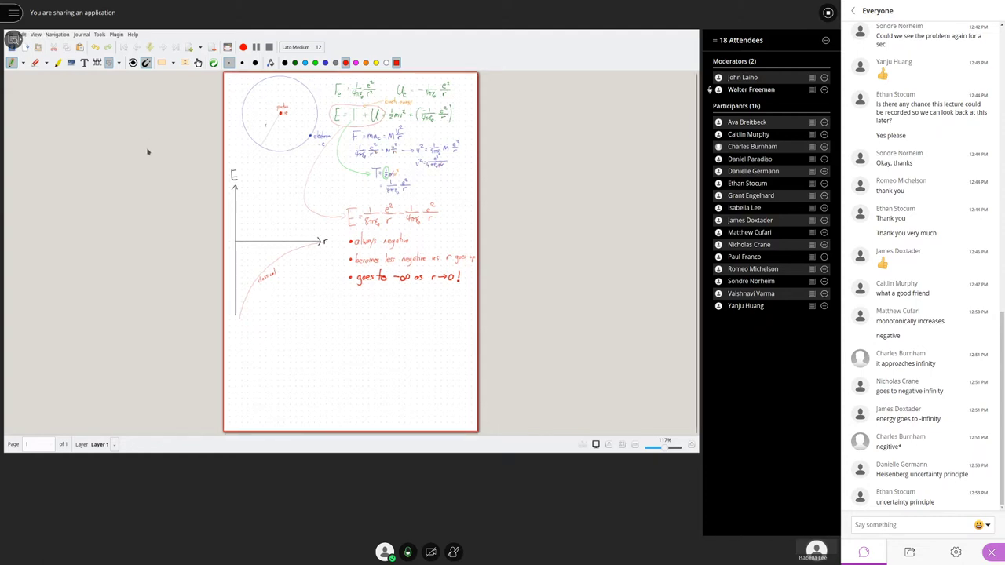
scroll(274, 198, "up", 2)
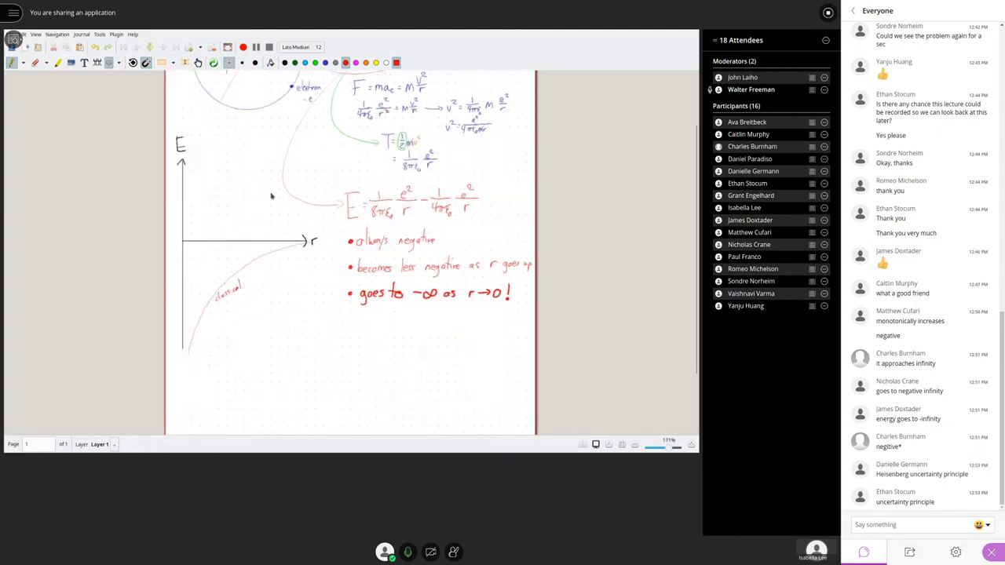
scroll(228, 348, "down", 1)
scroll(230, 254, "down", 1)
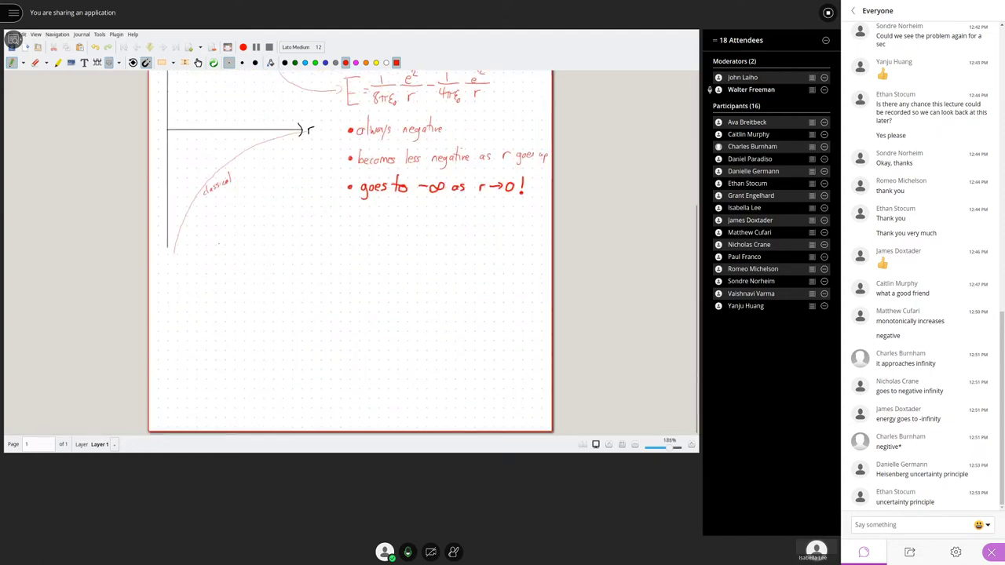
Write 'Purely classical' in black below the energy graph
mouse_move(207, 240)
left_mouse_down()
mouse_move(211, 262)
mouse_move(218, 240)
mouse_move(209, 290)
mouse_move(217, 278)
mouse_move(241, 289)
left_mouse_up()
left_click(242, 64)
left_click(284, 63)
left_click_drag(242, 269, 246, 297)
left_click_drag(257, 283, 257, 287)
left_click_drag(265, 269, 275, 287)
mouse_move(282, 279)
left_mouse_down()
mouse_move(279, 287)
mouse_move(291, 284)
left_mouse_up()
left_click_drag(300, 280, 316, 286)
Continue the note with 'solution: how does QM'
left_click_drag(328, 279, 333, 286)
left_click_drag(339, 279, 342, 286)
left_click_drag(339, 276, 347, 275)
left_click_drag(347, 279, 418, 281)
left_click(364, 275)
left_click_drag(423, 274, 431, 281)
mouse_move(462, 266)
left_mouse_down()
mouse_move(455, 272)
mouse_move(460, 265)
left_mouse_up()
mouse_move(460, 276)
left_mouse_down()
mouse_move(474, 269)
mouse_move(476, 280)
mouse_move(493, 278)
left_mouse_up()
Finish the question with 'change this?' and switch the pen to orange
mouse_move(500, 259)
left_mouse_down()
mouse_move(506, 277)
mouse_move(520, 278)
left_mouse_up()
left_click_drag(525, 272, 522, 284)
left_click_drag(527, 277, 531, 280)
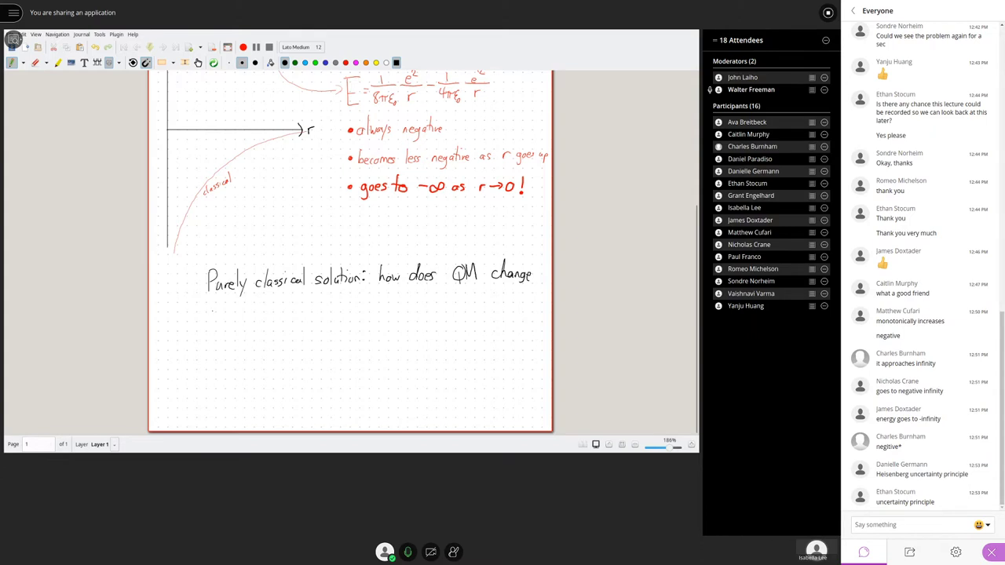
left_click_drag(217, 294, 217, 310)
left_click_drag(214, 301, 226, 309)
left_click_drag(229, 303, 245, 311)
left_click(347, 62)
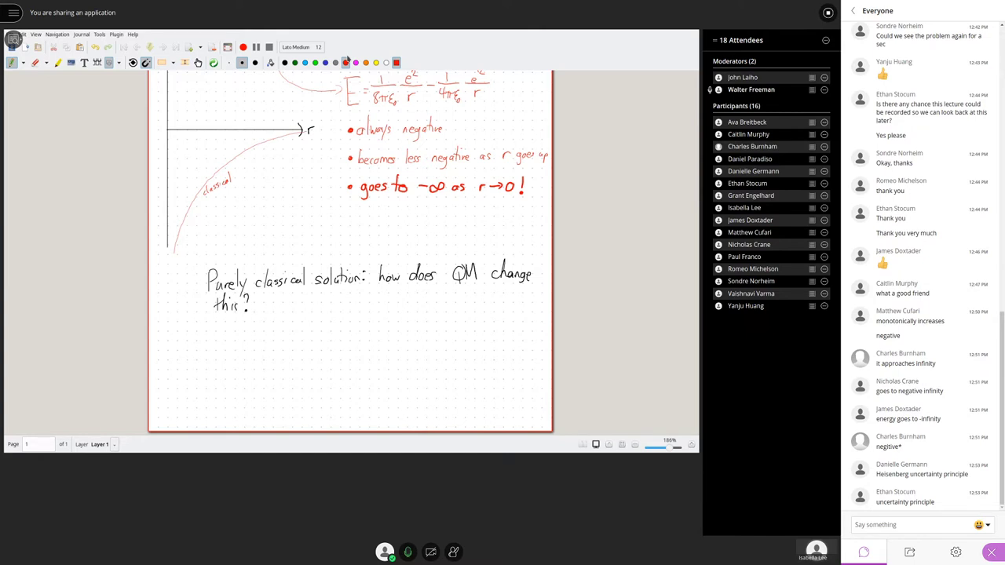
left_click(365, 63)
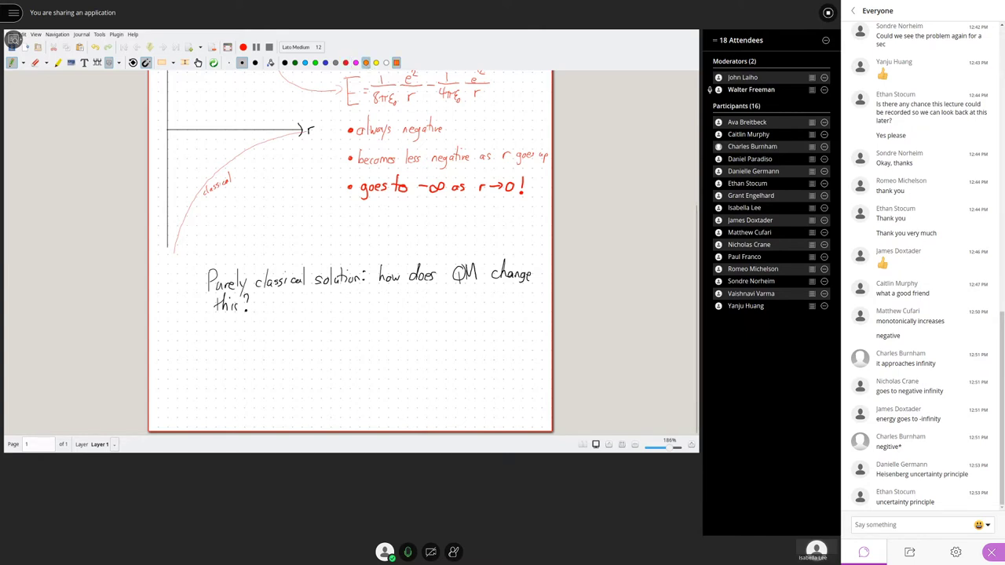
Draw an orange arrow to ΔpΔx ~ ħ and add the aside (really Δp·Δr ~ ħ)
mouse_move(235, 338)
left_mouse_down()
mouse_move(307, 342)
mouse_move(320, 330)
mouse_move(322, 341)
mouse_move(364, 342)
left_mouse_up()
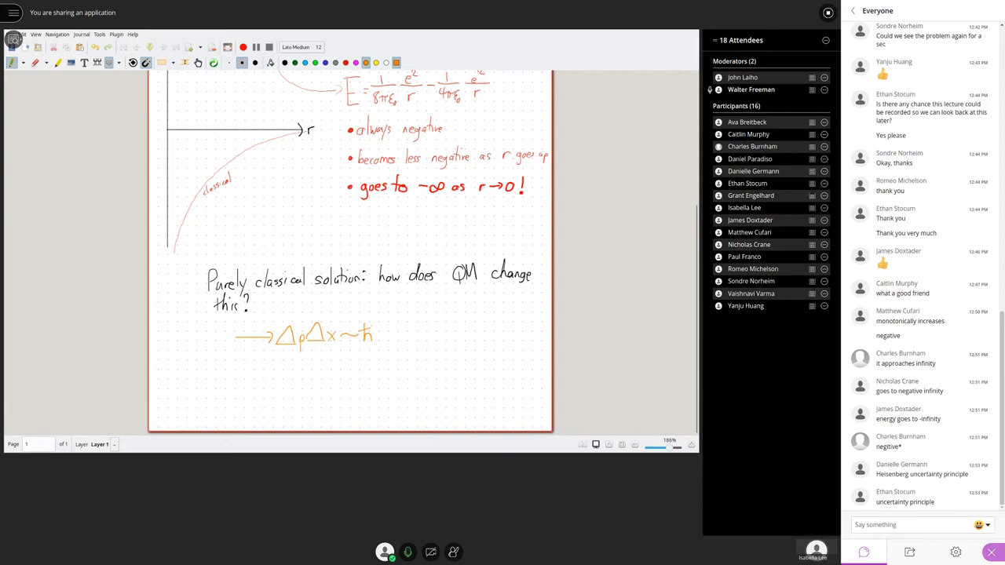
scroll(431, 440, "up", 1)
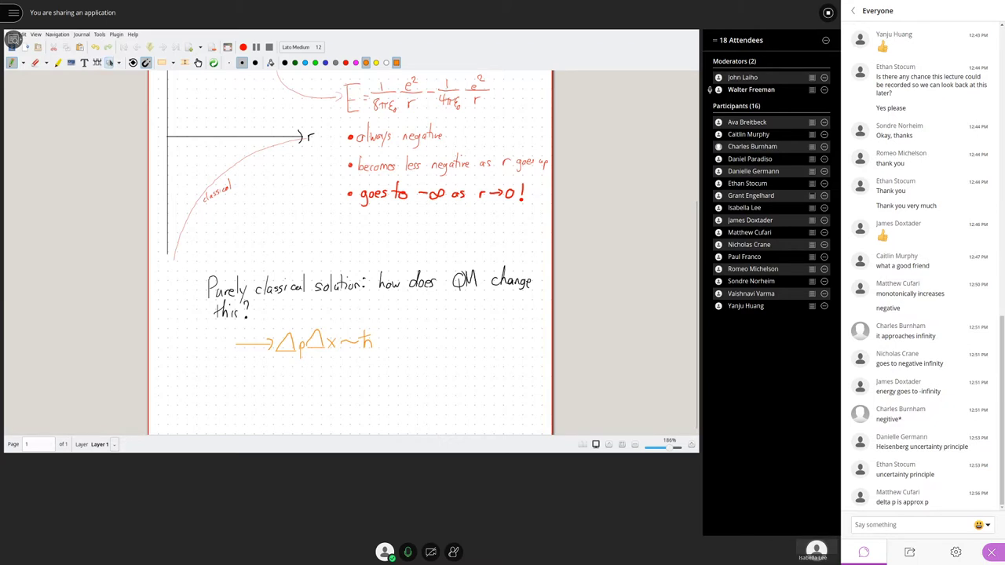
left_click_drag(395, 332, 392, 347)
left_click_drag(397, 346, 423, 344)
mouse_move(428, 339)
left_mouse_down()
mouse_move(430, 353)
mouse_move(481, 342)
left_mouse_up()
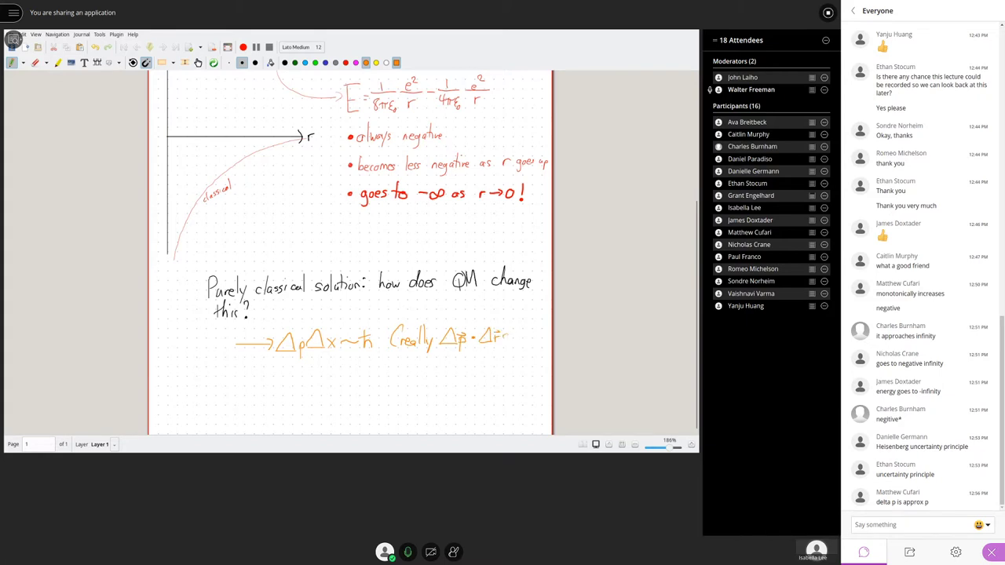
left_click_drag(518, 328, 525, 347)
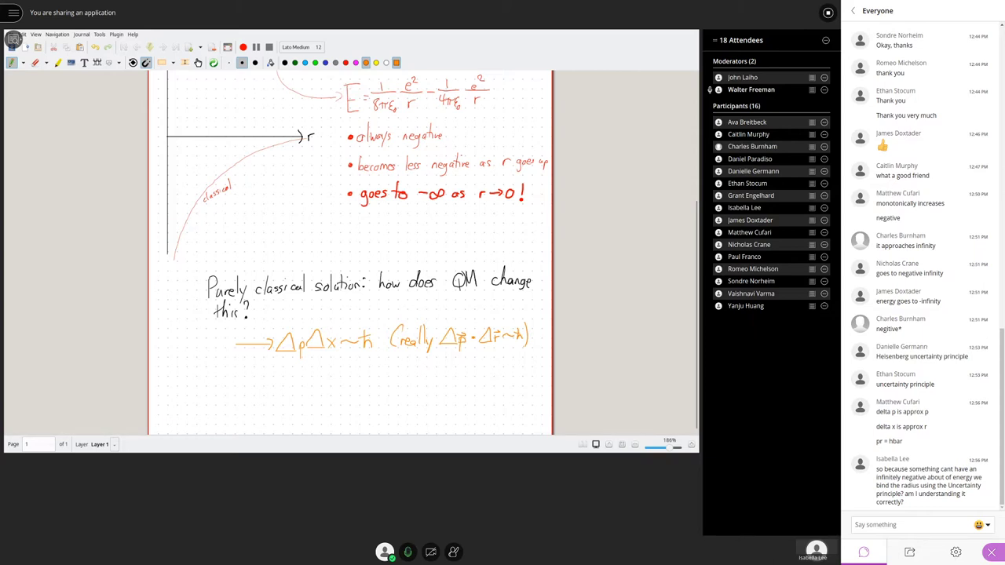
left_click(344, 62)
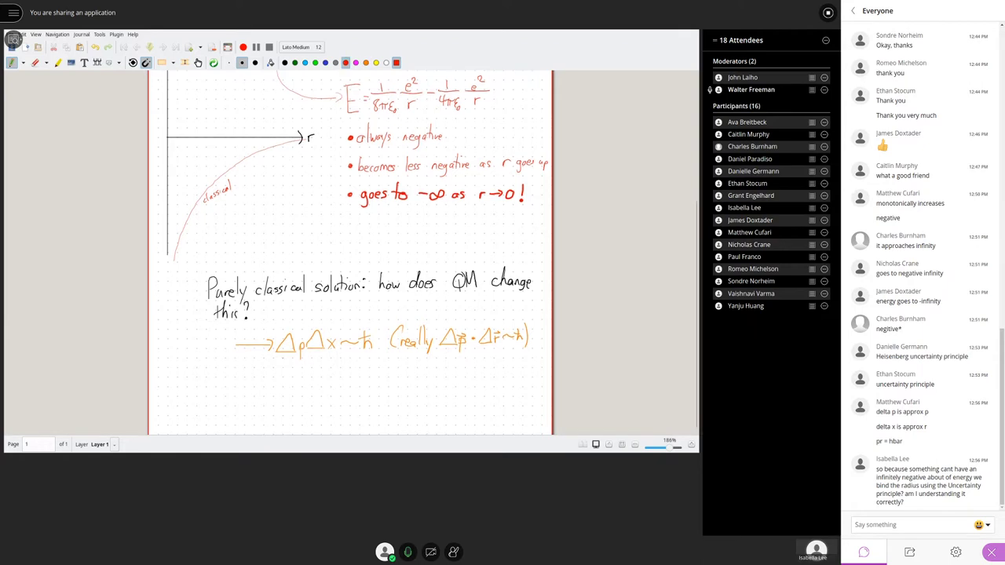
Draw a red brace under Δp in the uncertainty relation
mouse_move(273, 354)
left_mouse_down()
mouse_move(307, 357)
mouse_move(285, 383)
mouse_move(336, 355)
mouse_move(326, 367)
left_mouse_up()
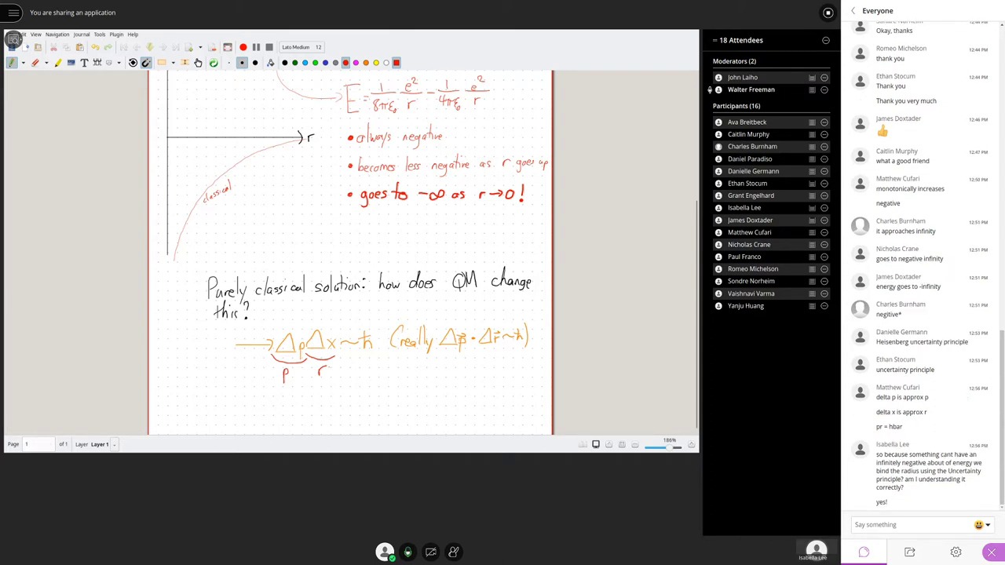
Scroll down until a second page appears and write pr ≃ ħ in blue
scroll(350, 251, "down", 1)
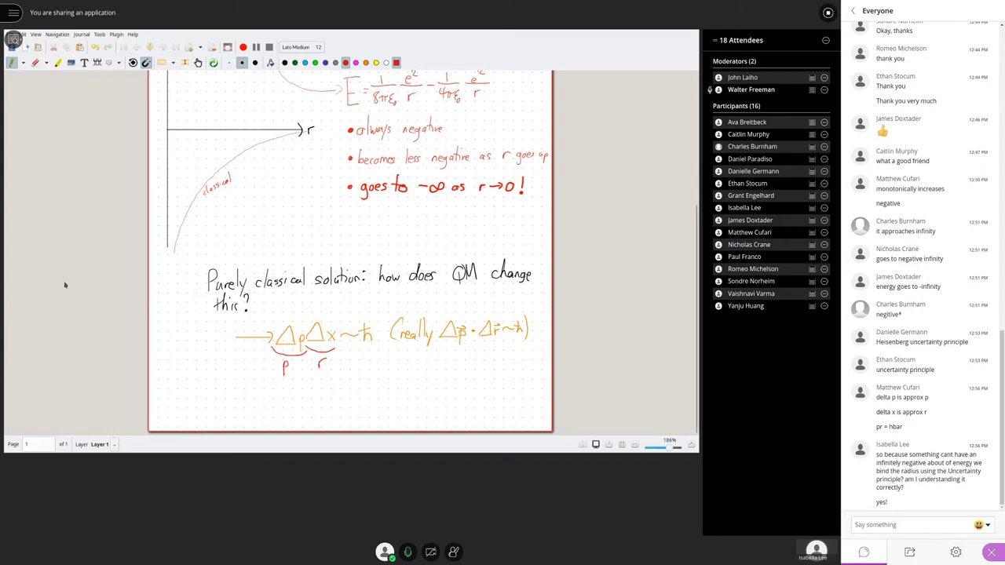
scroll(65, 285, "down", 2)
scroll(66, 284, "down", 5)
scroll(65, 285, "up", 3)
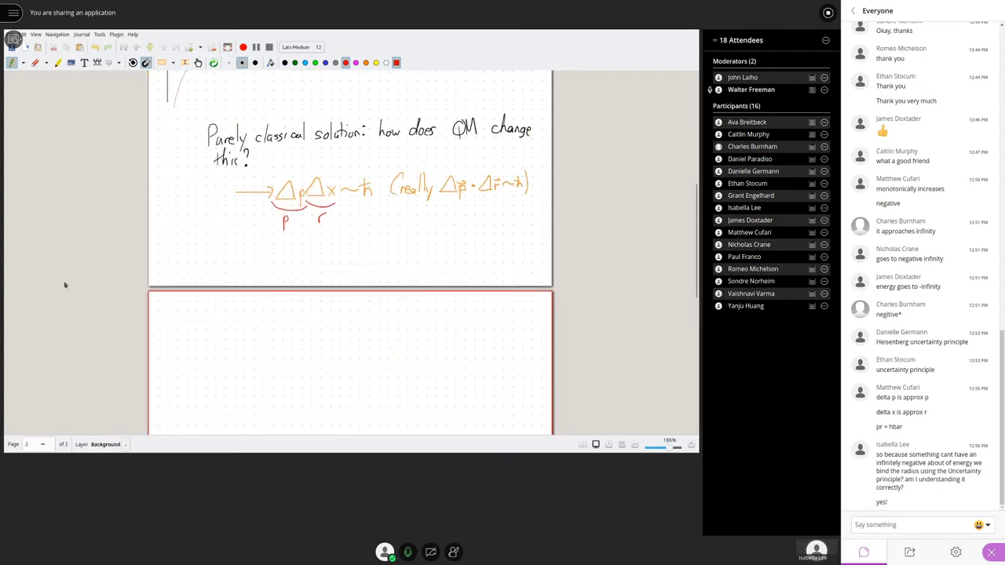
scroll(65, 285, "down", 2)
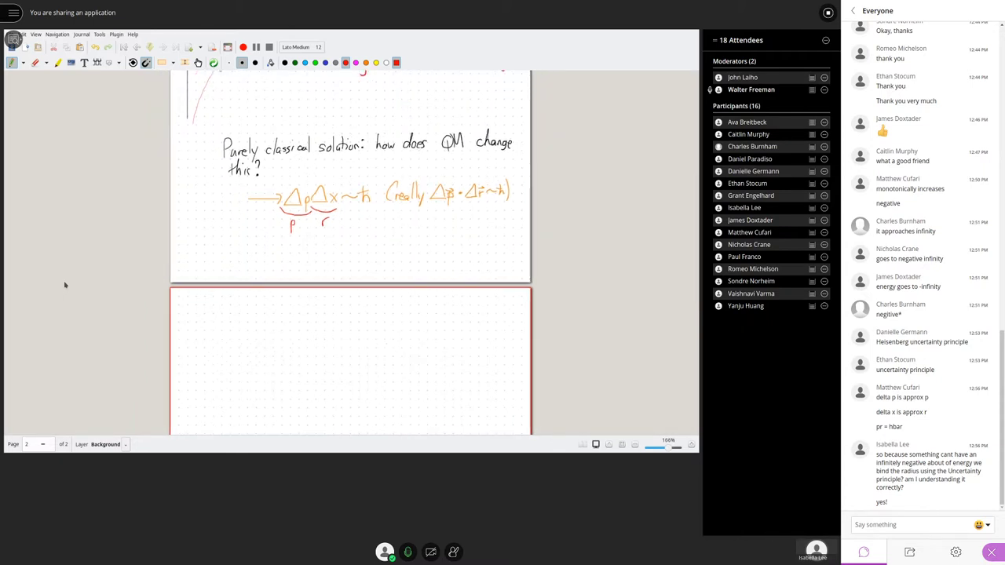
scroll(65, 285, "up", 1)
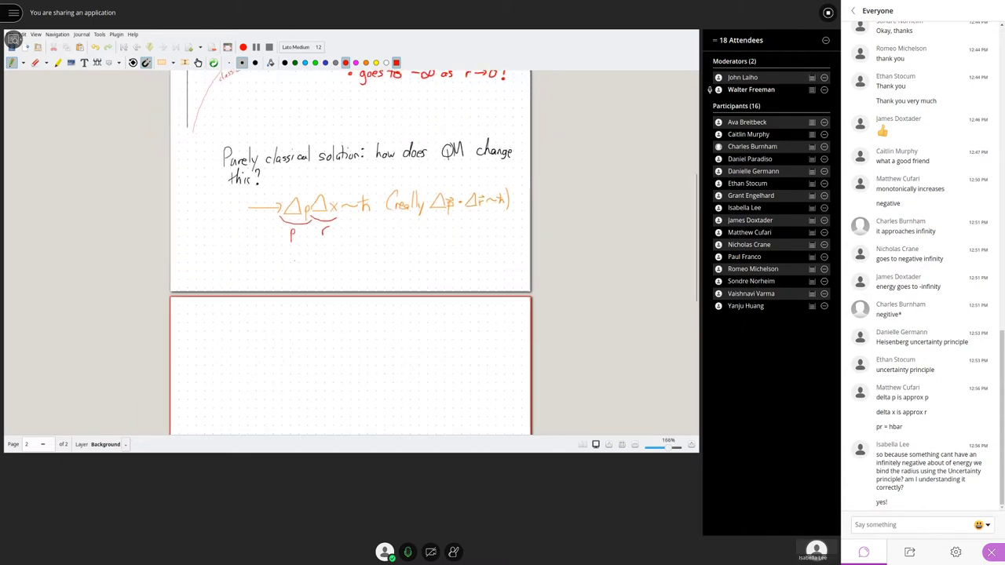
left_click(325, 62)
left_click_drag(198, 257, 239, 264)
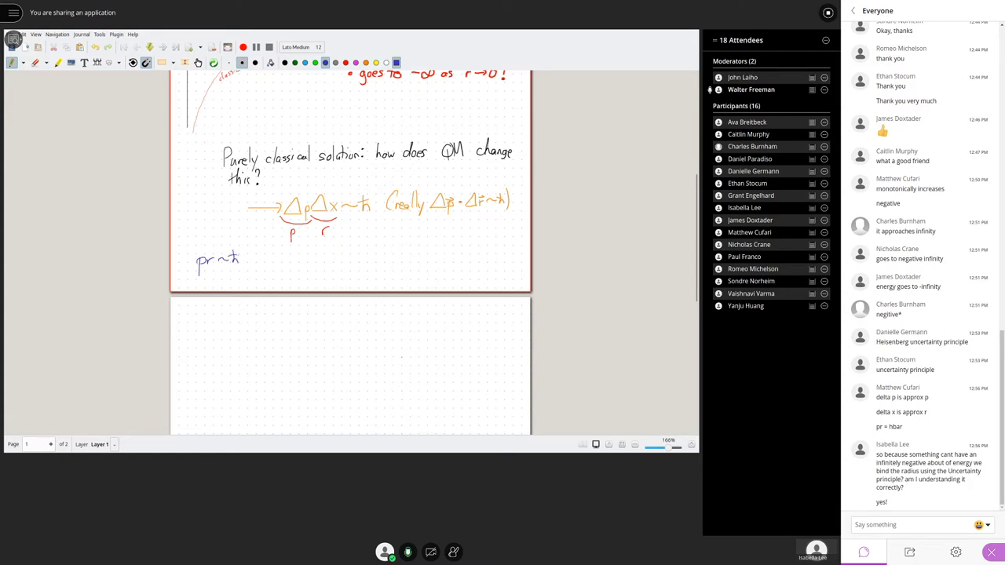
Write mvr = ħ, v = ħ/mr and ½mv² = ħ²/2mr along the same line
scroll(338, 314, "down", 1)
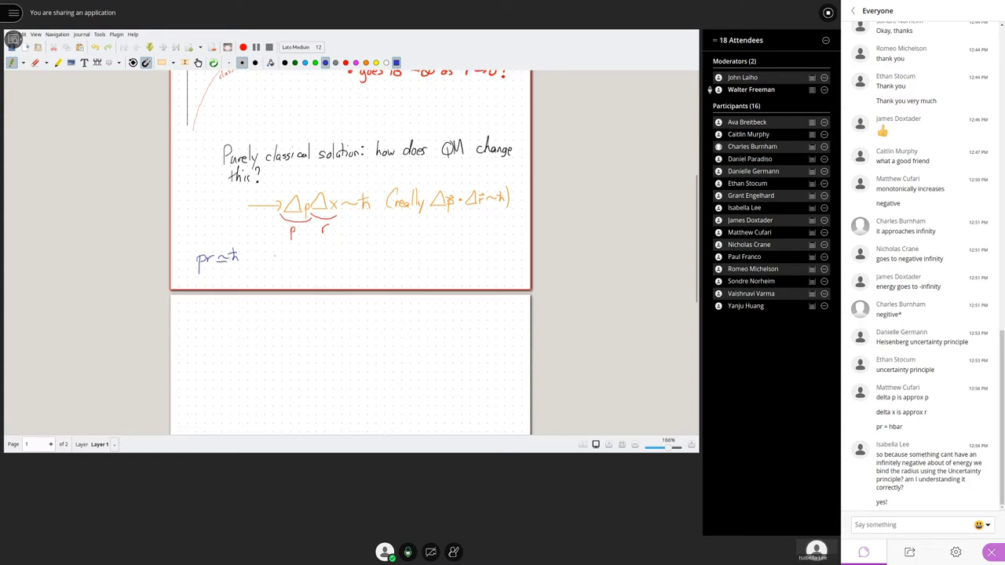
scroll(338, 314, "down", 1)
left_click_drag(254, 262, 301, 260)
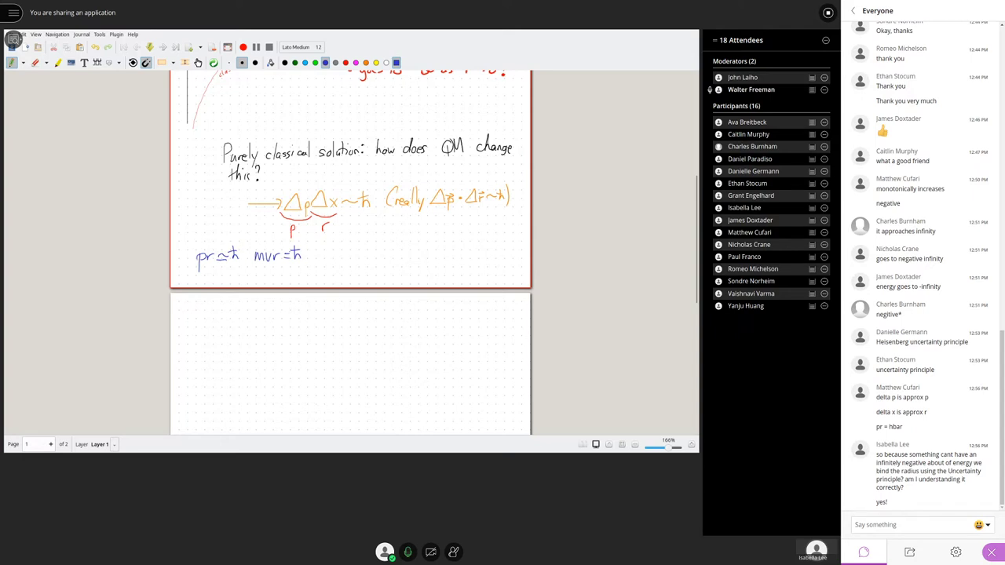
scroll(350, 251, "up", 1)
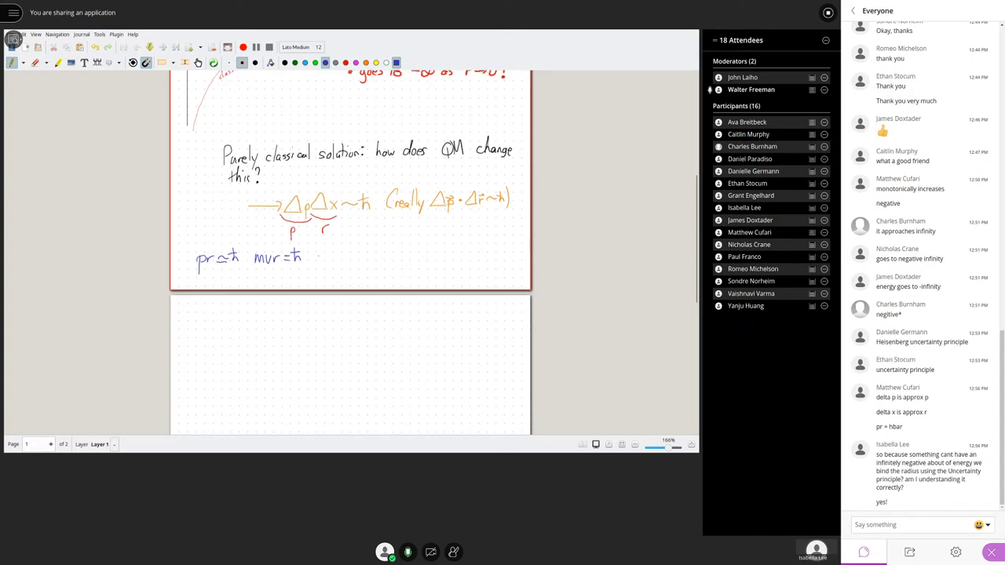
left_click_drag(320, 253, 364, 252)
left_click_drag(388, 243, 395, 252)
mouse_move(385, 257)
left_mouse_down()
mouse_move(413, 259)
mouse_move(464, 231)
mouse_move(469, 243)
mouse_move(453, 256)
mouse_move(464, 255)
left_mouse_up()
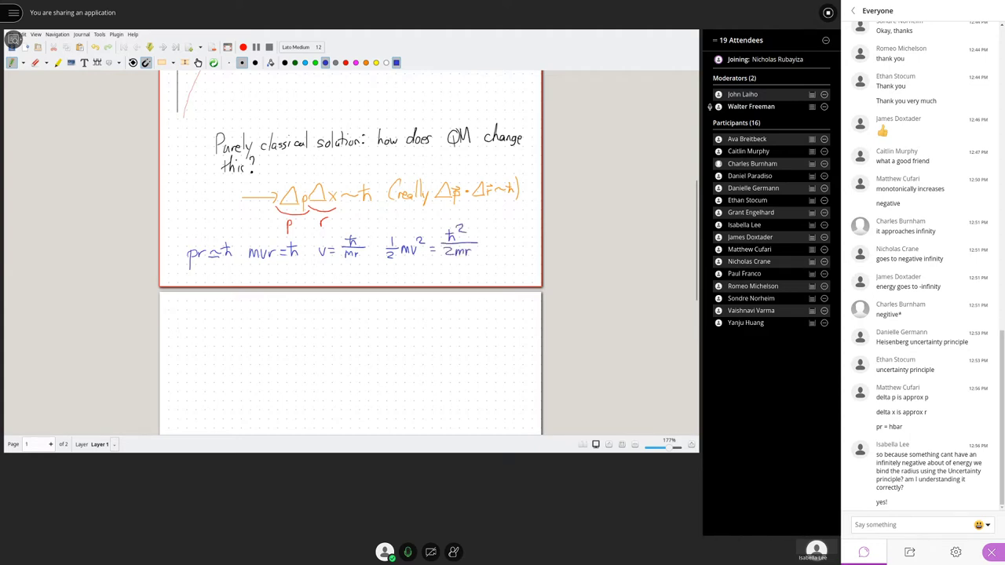
Draw a red box around ½mv² = ħ²/2mr²
left_click(345, 62)
mouse_move(375, 231)
left_mouse_down()
mouse_move(395, 269)
mouse_move(492, 265)
left_mouse_up()
mouse_move(384, 223)
left_mouse_down()
mouse_move(491, 221)
mouse_move(493, 259)
left_mouse_up()
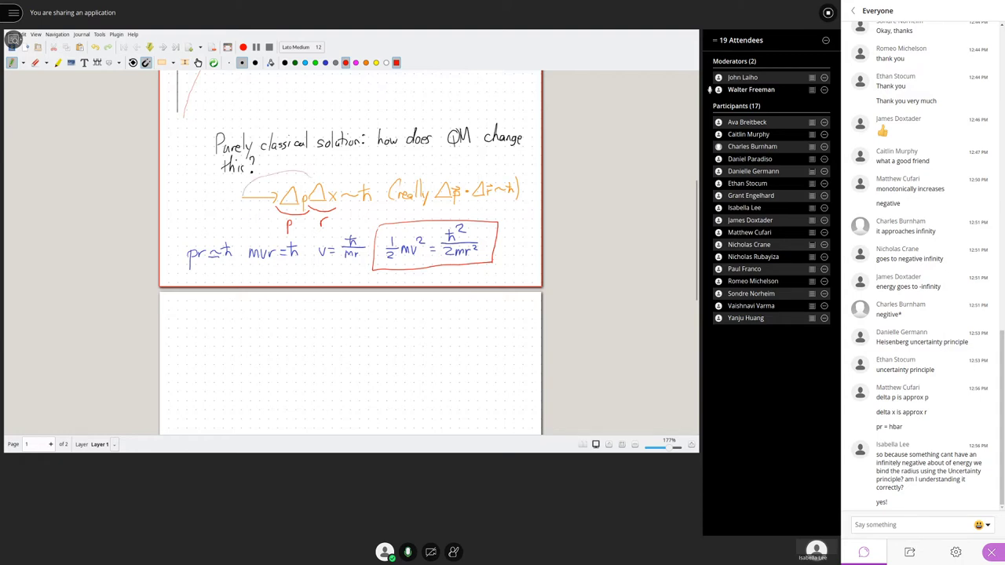
Undo the last stroke, circle the →ΔpΔx~ħ relation in red and mark under Δp
key("ctrl+z")
key("ctrl+z")
mouse_move(363, 224)
left_mouse_down()
mouse_move(382, 188)
mouse_move(258, 174)
mouse_move(287, 228)
mouse_move(330, 229)
left_mouse_up()
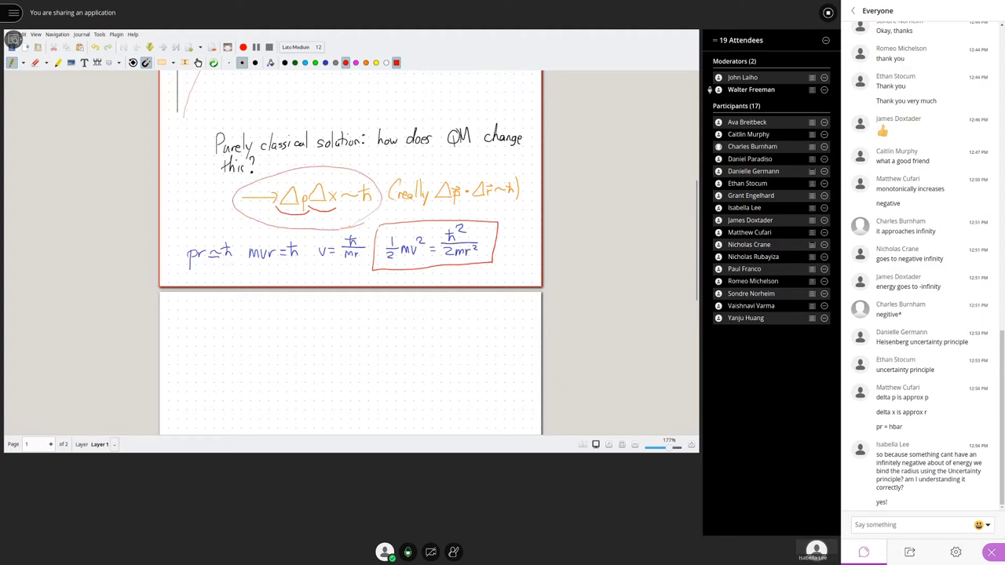
left_click_drag(290, 227, 290, 217)
In dark blue at the top of page 2, handwrite QM: E = T + U = ħ²/2mr² − (1/4πε₀)·e²/r
left_click(325, 63)
scroll(452, 291, "down", 5)
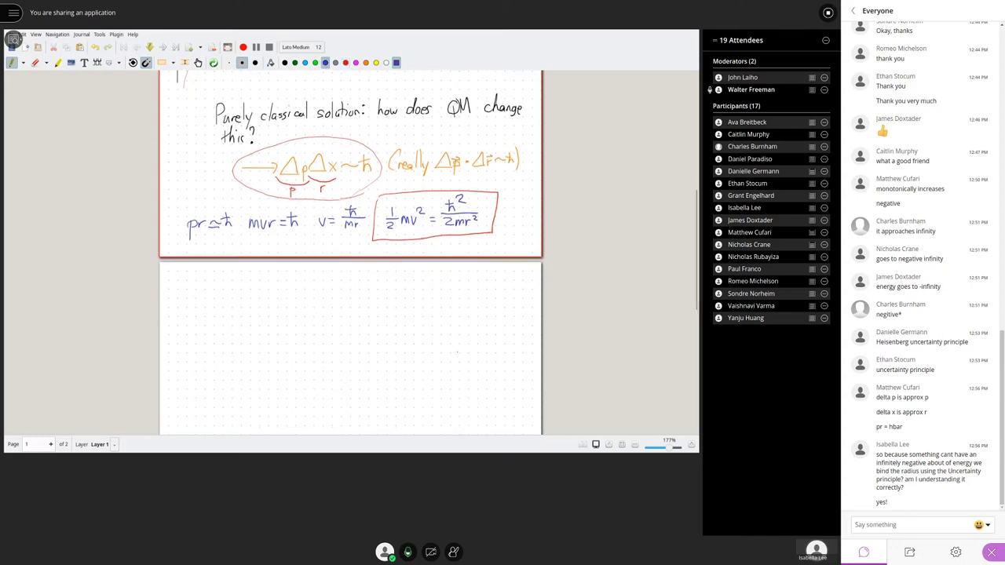
scroll(351, 259, "down", 1)
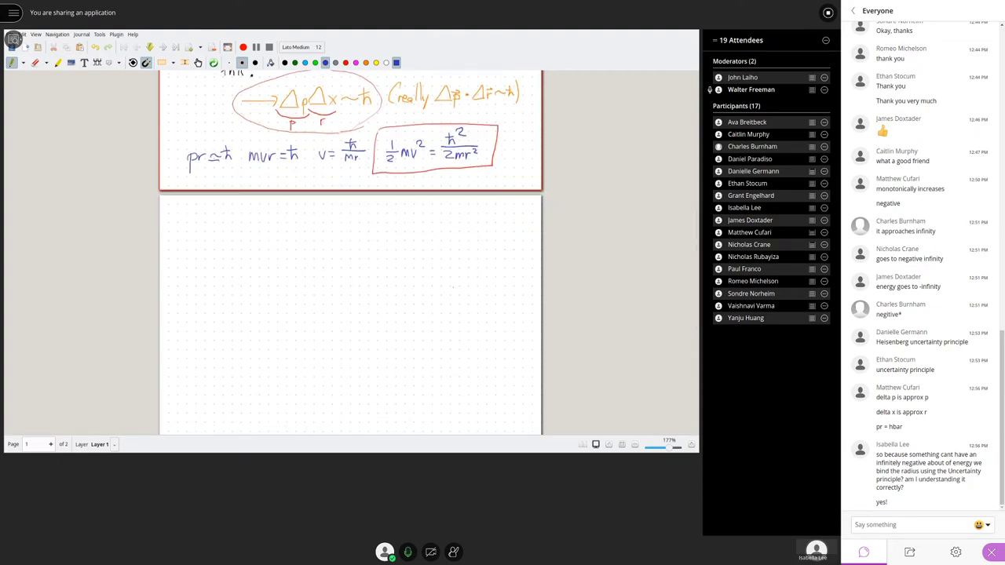
scroll(192, 214, "down", 1)
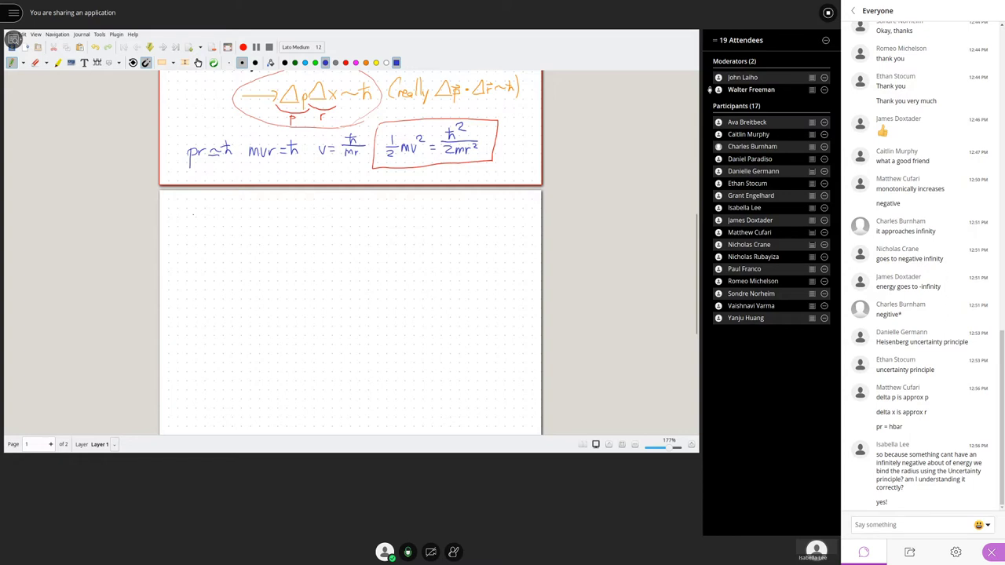
mouse_move(194, 209)
left_mouse_down()
mouse_move(197, 228)
mouse_move(204, 207)
mouse_move(216, 227)
mouse_move(251, 208)
mouse_move(253, 227)
mouse_move(271, 228)
left_mouse_up()
left_click_drag(263, 207, 307, 209)
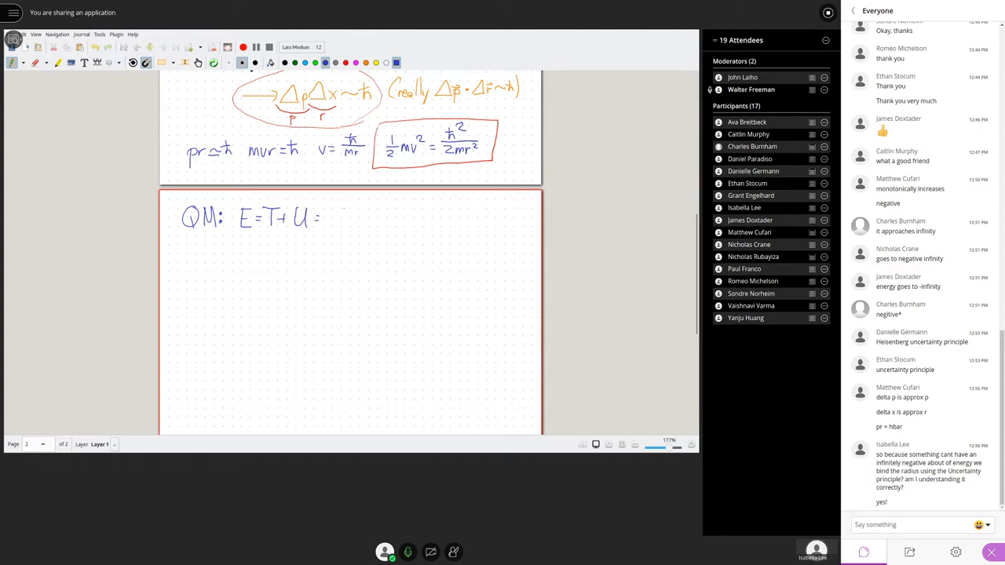
mouse_move(337, 203)
left_mouse_down()
mouse_move(343, 218)
mouse_move(355, 208)
mouse_move(364, 216)
mouse_move(337, 229)
left_mouse_up()
left_click_drag(340, 224, 380, 217)
mouse_move(387, 214)
left_mouse_down()
mouse_move(409, 213)
mouse_move(392, 227)
left_mouse_up()
mouse_move(396, 221)
left_mouse_down()
mouse_move(409, 230)
mouse_move(437, 205)
mouse_move(434, 218)
mouse_move(453, 222)
left_mouse_up()
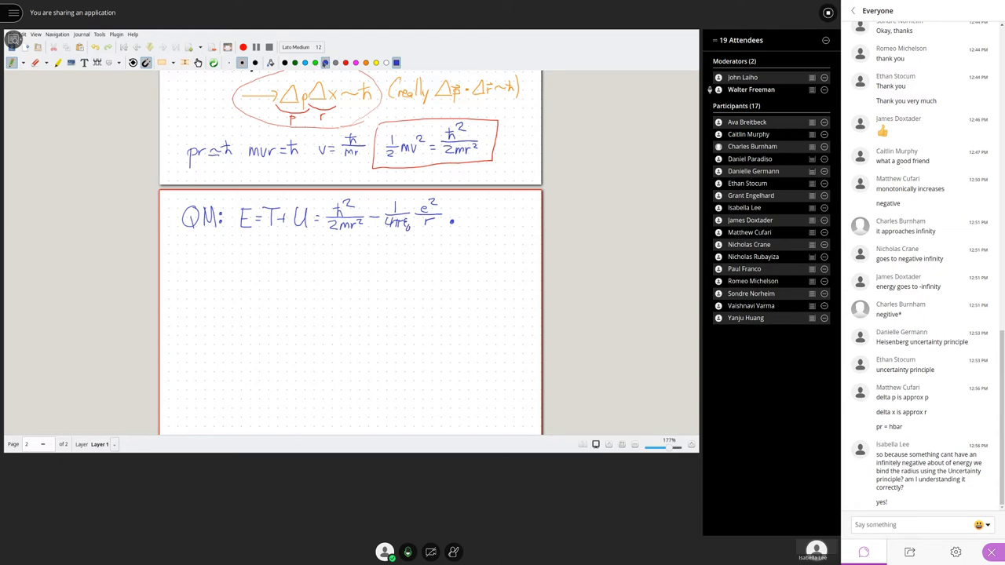
left_click(345, 62)
left_click_drag(192, 251, 190, 267)
mouse_move(196, 265)
left_mouse_down()
mouse_move(196, 250)
mouse_move(208, 247)
mouse_move(245, 260)
left_mouse_up()
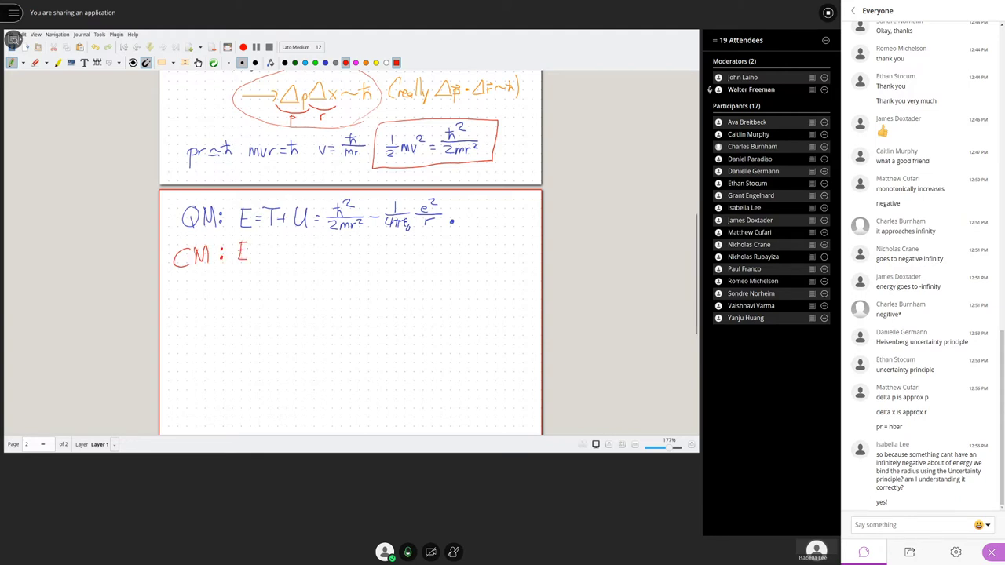
mouse_move(245, 252)
left_mouse_down()
mouse_move(251, 240)
mouse_move(184, 246)
mouse_move(181, 256)
left_mouse_up()
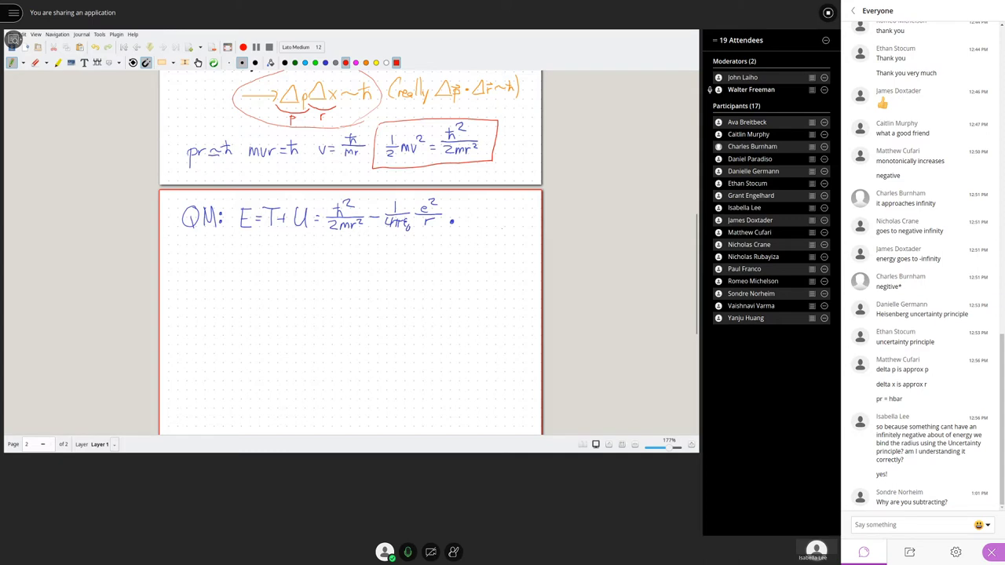
scroll(350, 235, "up", 3)
Underline the e²/r term in orange, label it 'potential', and insert a new blank page 3
left_click(366, 63)
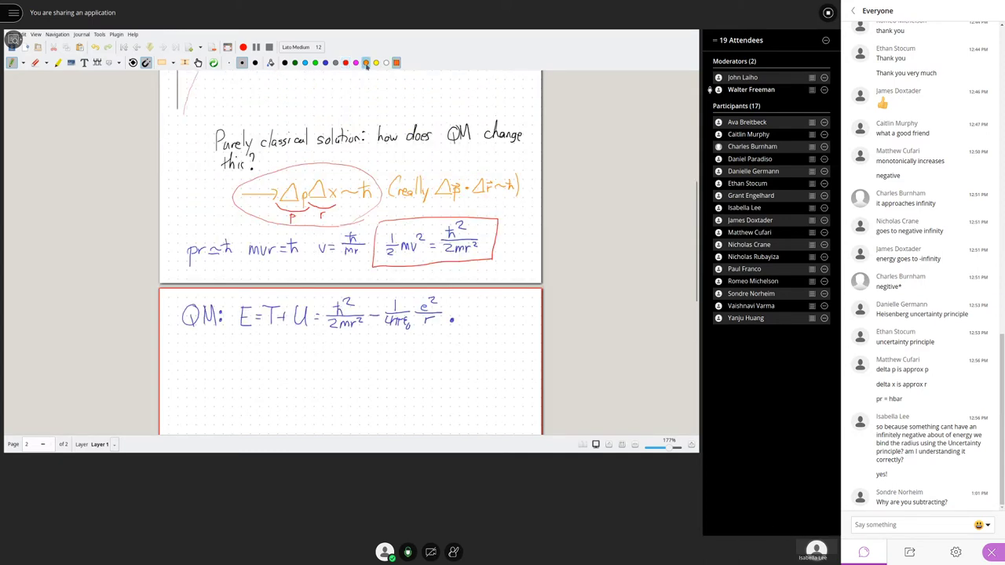
scroll(350, 235, "up", 1)
mouse_move(367, 338)
left_mouse_down()
mouse_move(405, 353)
mouse_move(444, 342)
left_mouse_up()
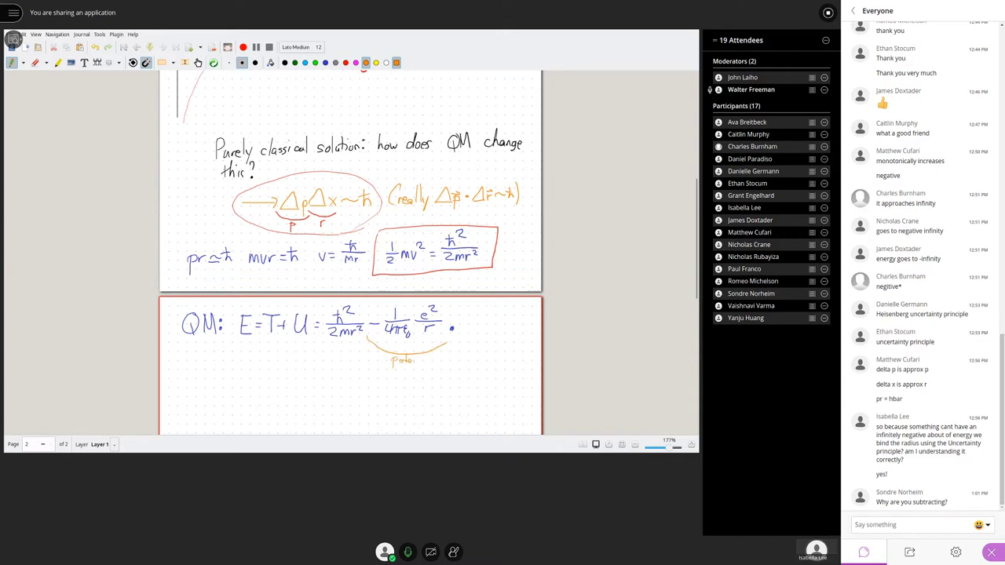
left_click_drag(432, 352, 432, 364)
key("ctrl+Page_Down")
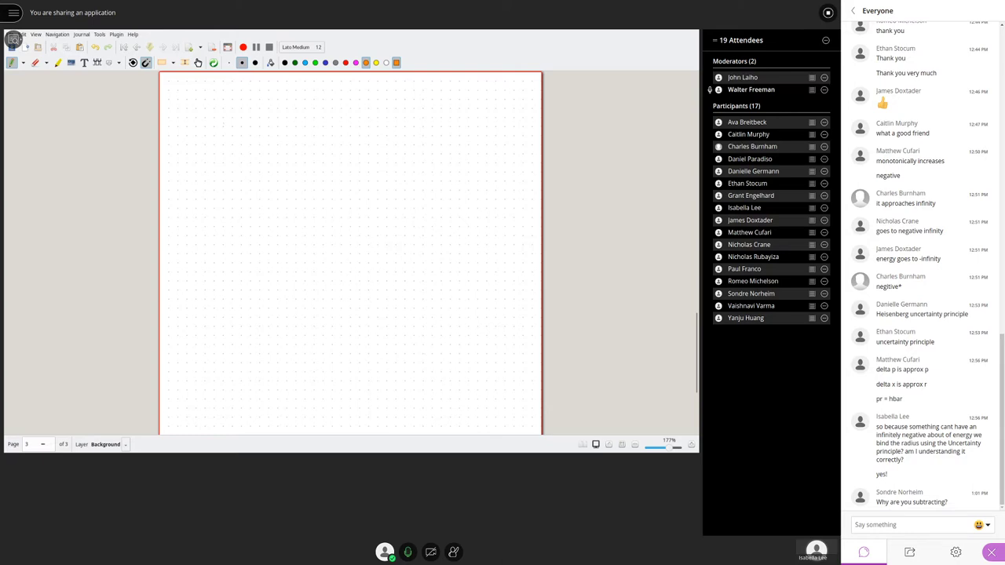
Handwrite Ue = q1q2/r · 1/4πε₀ in orange on page 3
mouse_move(221, 116)
left_mouse_down()
mouse_move(222, 133)
mouse_move(230, 117)
left_mouse_up()
left_click_drag(233, 130, 274, 118)
mouse_move(286, 106)
left_mouse_down()
mouse_move(286, 122)
mouse_move(337, 122)
left_mouse_up()
mouse_move(322, 124)
left_mouse_down()
mouse_move(318, 133)
mouse_move(327, 132)
left_mouse_up()
left_click_drag(324, 125, 325, 139)
left_click_drag(328, 128, 341, 138)
left_click_drag(345, 137, 345, 141)
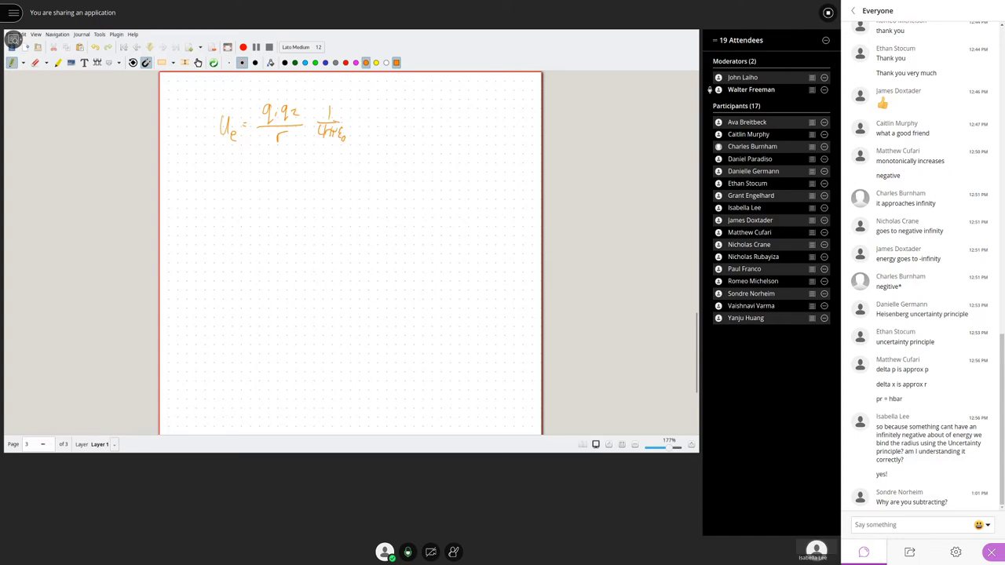
Draw an arrow to q1q2 and label it 'opposite signs'
mouse_move(321, 89)
left_mouse_down()
mouse_move(302, 98)
mouse_move(341, 92)
left_mouse_up()
left_click_drag(349, 86, 357, 92)
left_click_drag(364, 77, 362, 91)
left_click_drag(359, 83, 384, 91)
left_click_drag(391, 86, 388, 97)
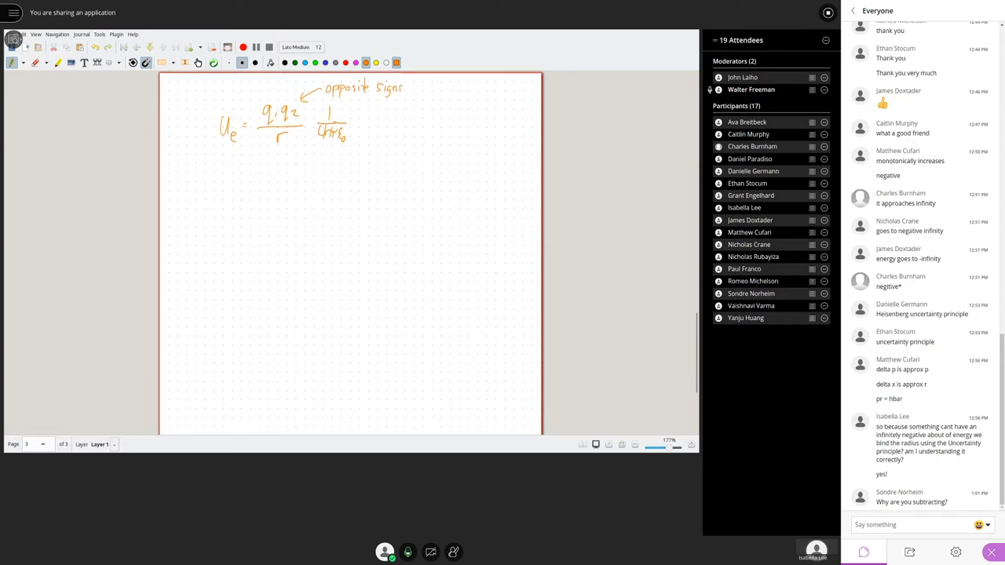
scroll(350, 251, "down", 2)
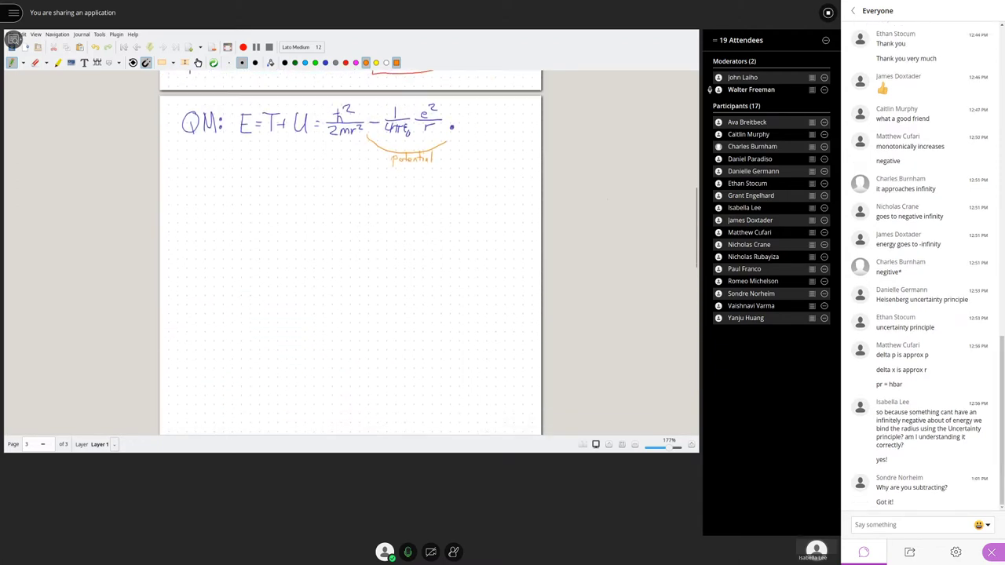
scroll(350, 251, "up", 2)
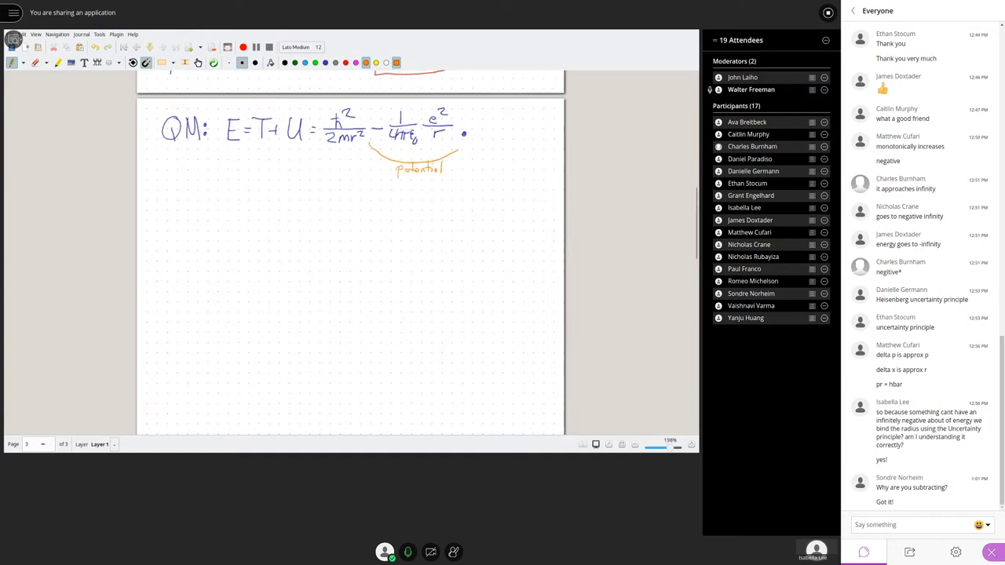
Erase the orange 'potential' bracket and label under the QM equation, then select black ink
left_click_drag(445, 170, 386, 171)
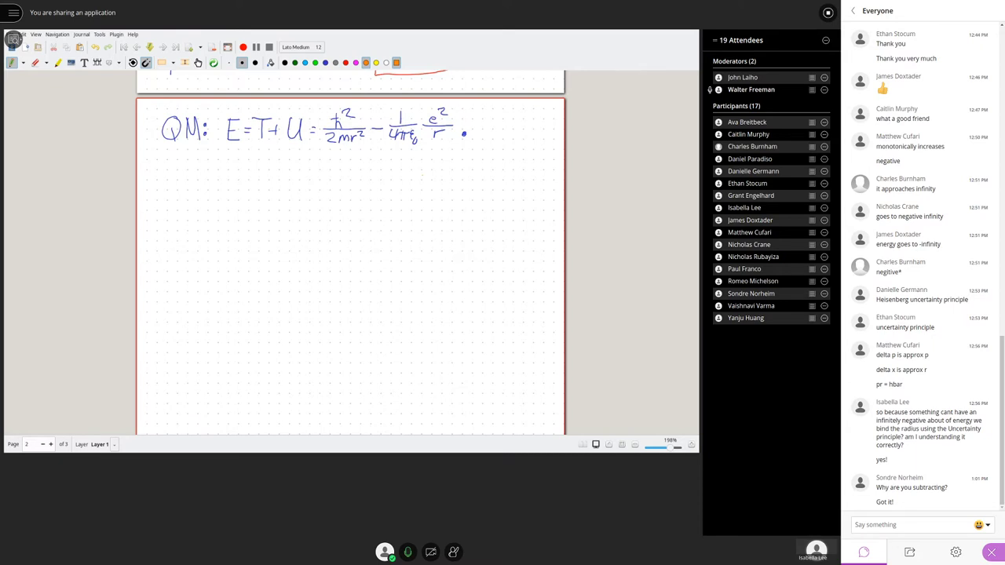
left_click(284, 63)
Handwrite two black bullets: 'What does this do as r → +∞?' and 'What does this do as r → 0?'
mouse_move(234, 212)
left_mouse_down()
mouse_move(256, 228)
mouse_move(265, 214)
mouse_move(294, 224)
mouse_move(324, 216)
left_mouse_up()
mouse_move(325, 206)
left_mouse_down()
mouse_move(330, 225)
mouse_move(461, 223)
left_mouse_up()
mouse_move(457, 218)
left_mouse_down()
mouse_move(457, 227)
mouse_move(500, 222)
left_mouse_up()
left_click(500, 227)
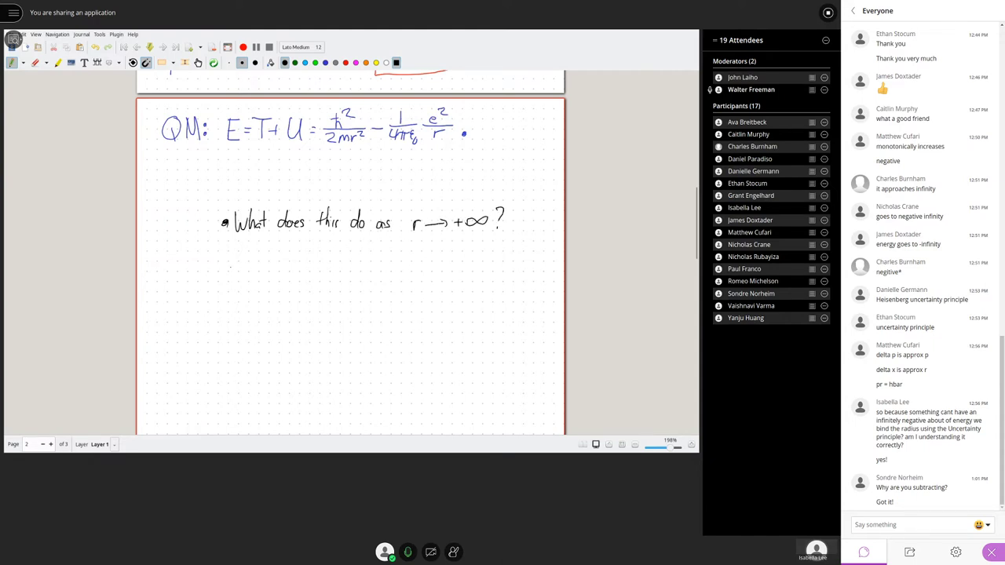
mouse_move(226, 259)
left_mouse_down()
mouse_move(255, 250)
mouse_move(269, 268)
left_mouse_up()
mouse_move(267, 250)
left_mouse_down()
mouse_move(270, 268)
mouse_move(292, 251)
mouse_move(299, 268)
mouse_move(383, 267)
left_mouse_up()
mouse_move(388, 259)
left_mouse_down()
mouse_move(386, 267)
mouse_move(420, 254)
mouse_move(476, 260)
left_mouse_up()
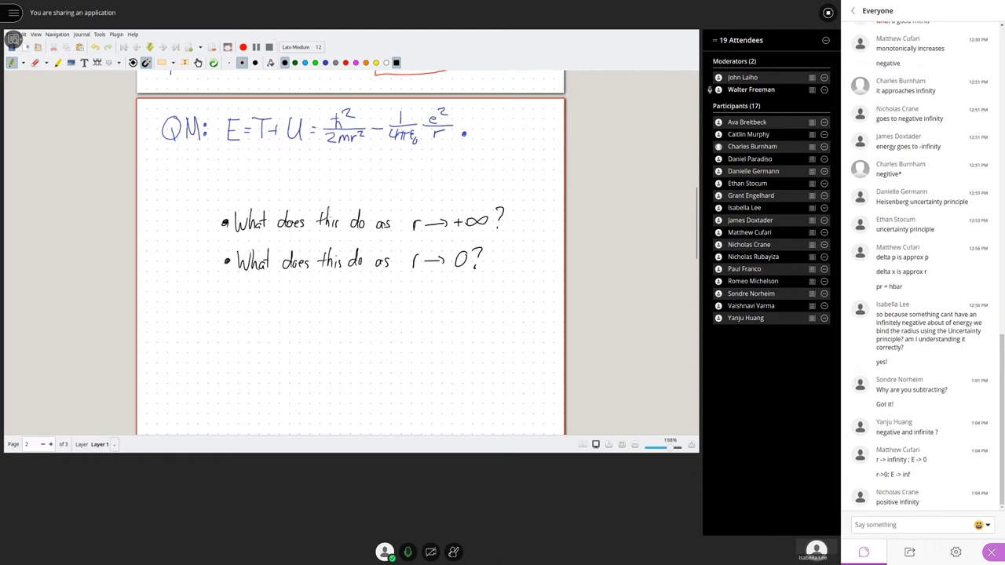
In red, write E → 0 beside the r → +∞ question and E → +∞ beside the r → 0 question
left_click(345, 62)
mouse_move(521, 215)
left_mouse_down()
mouse_move(522, 227)
mouse_move(548, 219)
left_mouse_up()
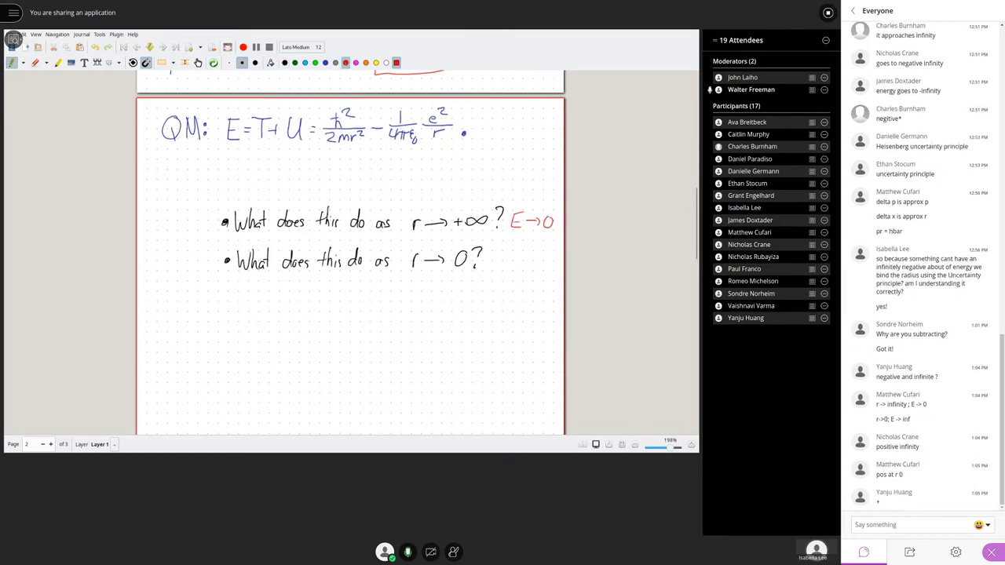
mouse_move(506, 266)
left_mouse_down()
mouse_move(515, 252)
mouse_move(534, 259)
left_mouse_up()
mouse_move(531, 252)
left_mouse_down()
mouse_move(531, 263)
mouse_move(564, 263)
mouse_move(546, 262)
left_mouse_up()
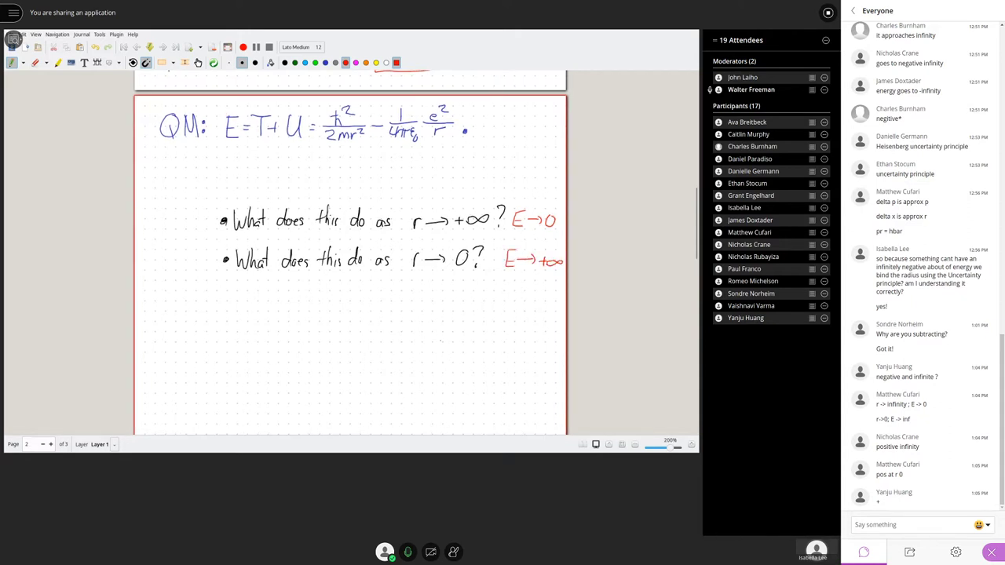
scroll(350, 251, "up", 2)
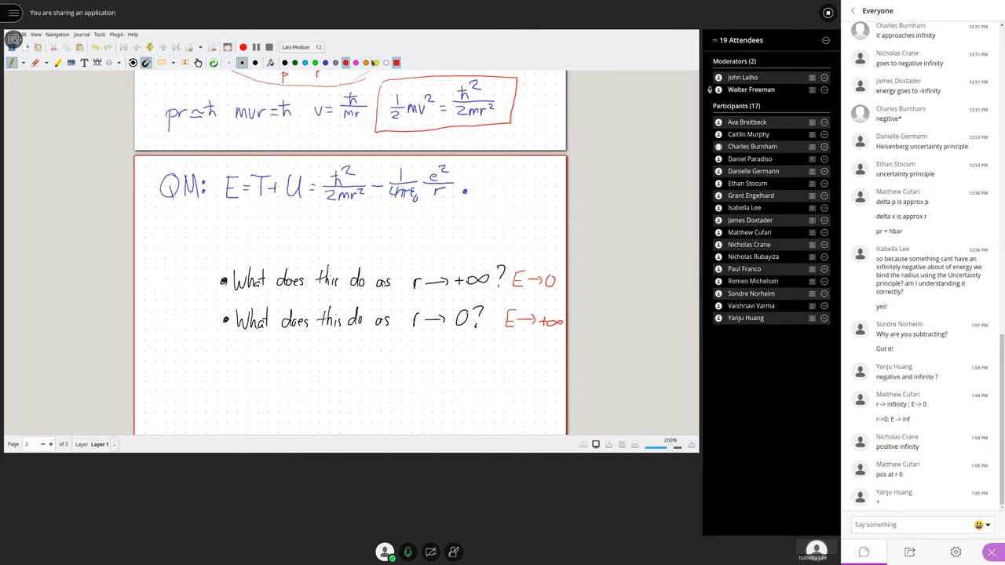
In orange, brace the ħ²/2mr² term as dominating as r→0 and mark it repulsive
left_click(366, 64)
left_click_drag(316, 202, 367, 202)
left_click_drag(313, 222, 317, 229)
left_click_drag(318, 229, 329, 228)
mouse_move(332, 223)
left_mouse_down()
mouse_move(353, 226)
mouse_move(312, 241)
mouse_move(358, 235)
left_mouse_up()
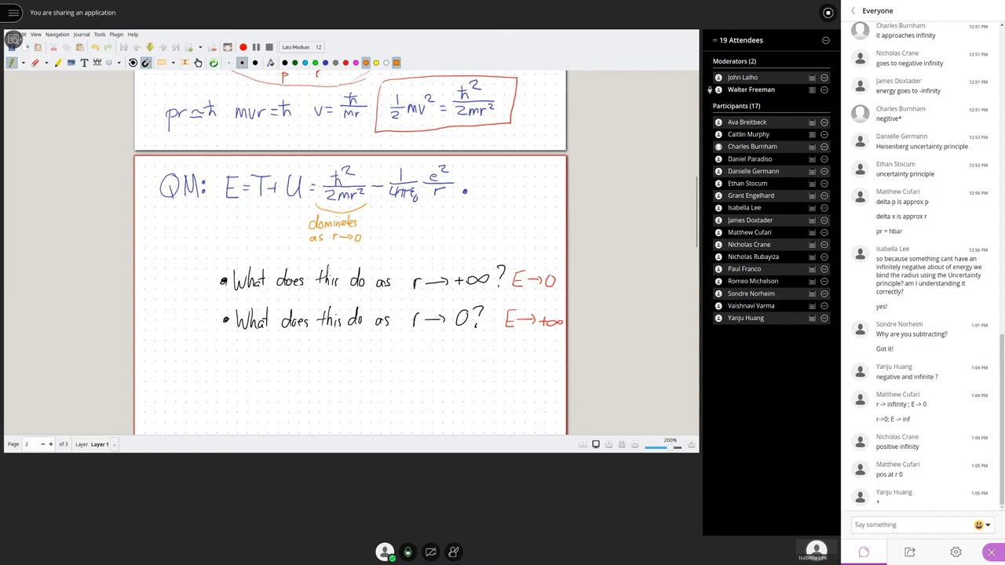
left_click_drag(384, 201, 453, 202)
left_click_drag(309, 258, 342, 257)
Label the Coulomb term as dominating as r→∞ and mark it attractive
mouse_move(397, 217)
left_mouse_down()
mouse_move(398, 226)
mouse_move(425, 224)
left_mouse_up()
mouse_move(430, 215)
left_mouse_down()
mouse_move(457, 222)
mouse_move(418, 238)
left_mouse_up()
mouse_move(415, 233)
left_mouse_down()
mouse_move(439, 236)
mouse_move(401, 257)
mouse_move(431, 257)
left_mouse_up()
left_click_drag(426, 251, 443, 265)
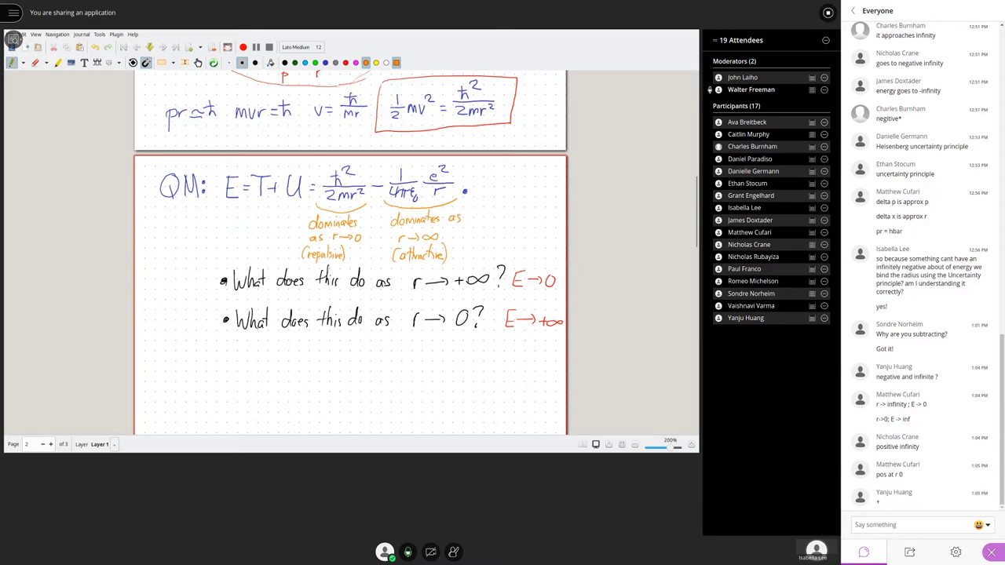
scroll(464, 191, "up", 10)
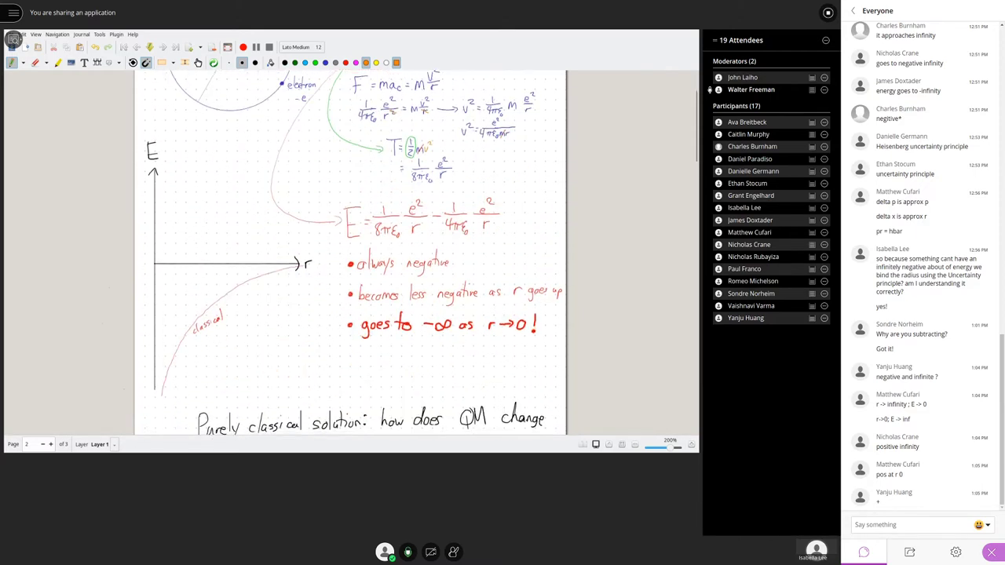
scroll(354, 251, "down", 1)
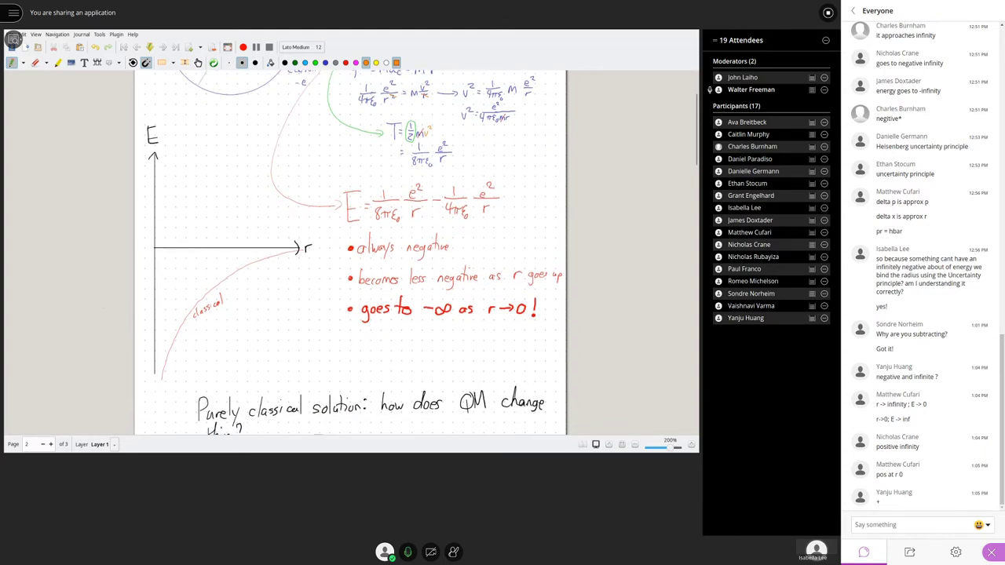
scroll(349, 251, "down", 10)
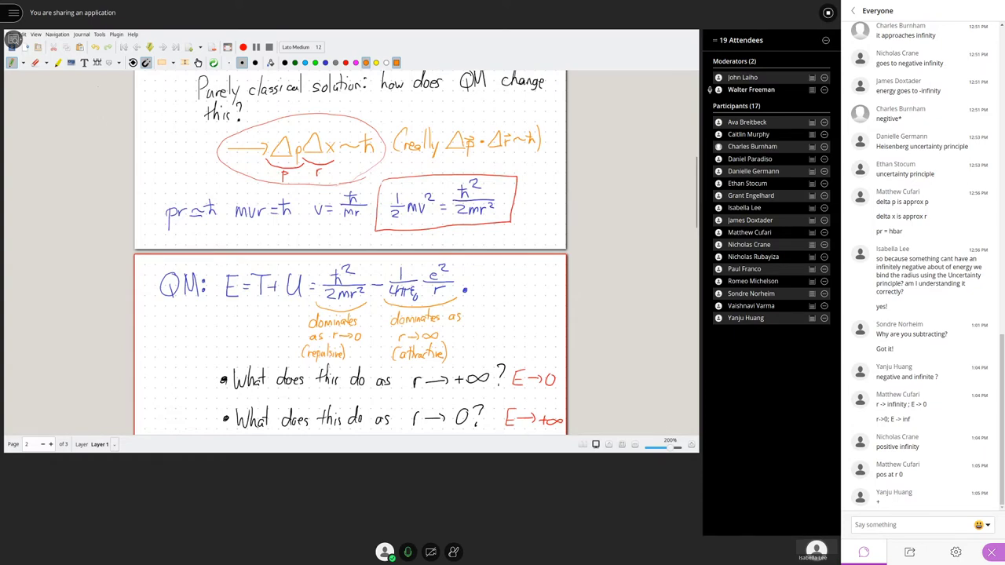
Zoom into the E–r plot and draw a blue stroke down-left from the r-axis tip
scroll(350, 251, "up", 4)
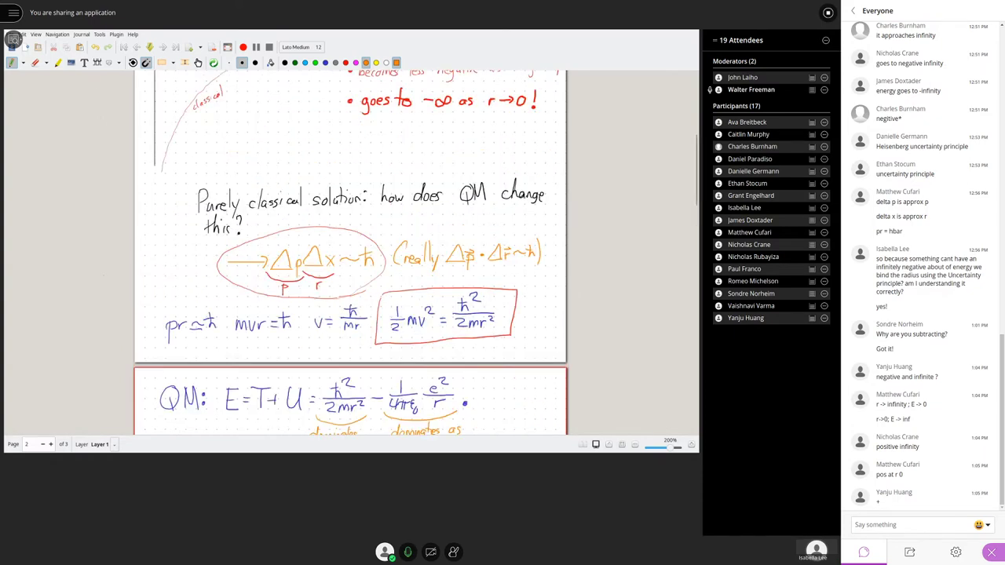
scroll(349, 251, "up", 5)
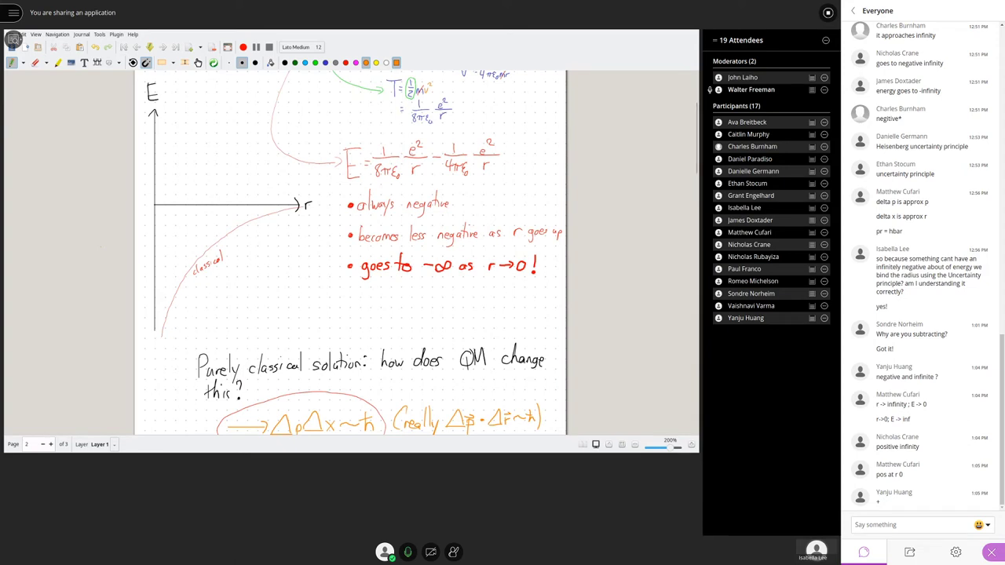
left_click(325, 62)
key("ctrl+plus")
key("ctrl+plus")
key("ctrl+plus")
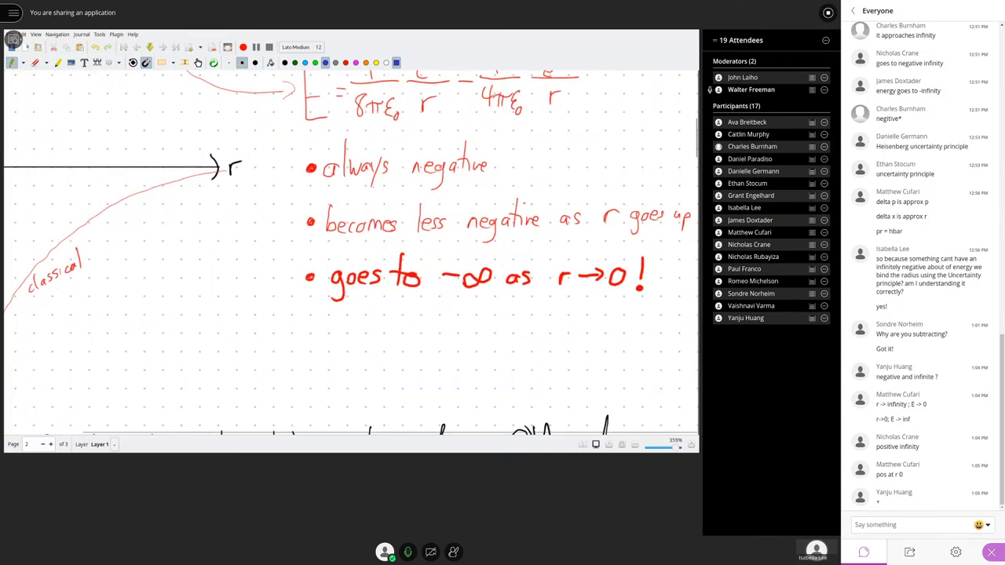
scroll(349, 251, "left", 2)
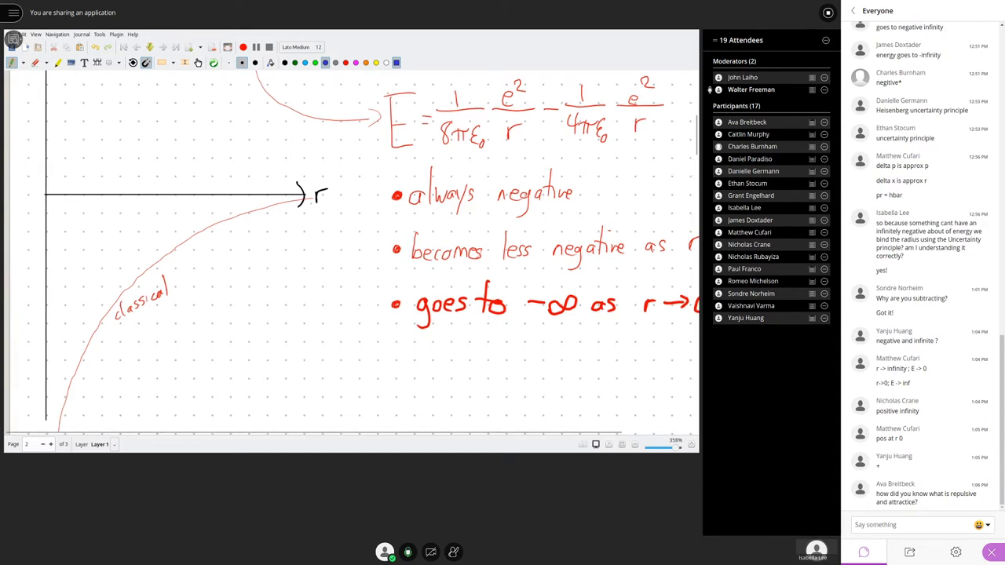
left_click_drag(311, 201, 234, 239)
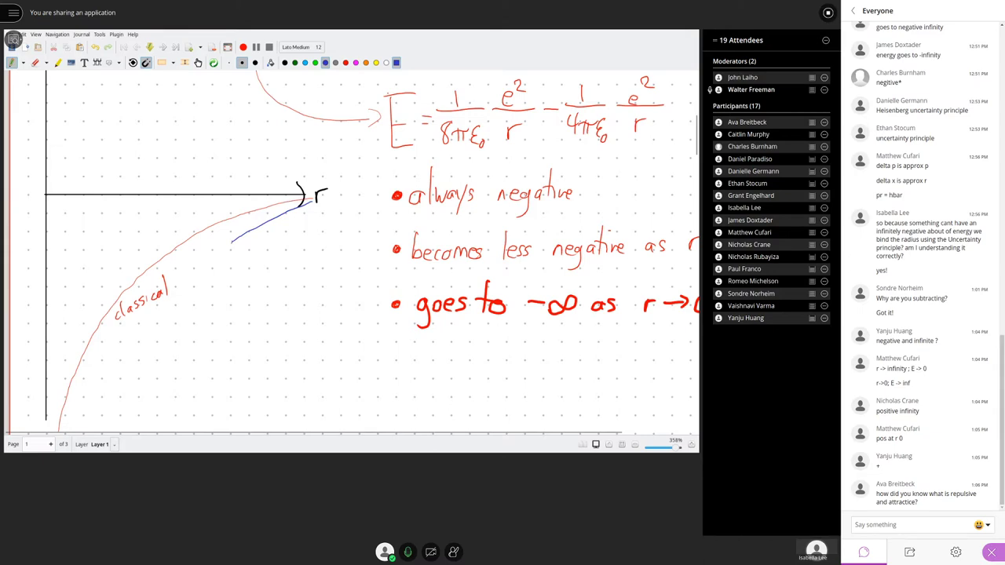
Erase the old formula and 'opposite signs' note from page 3
scroll(352, 251, "down", 20)
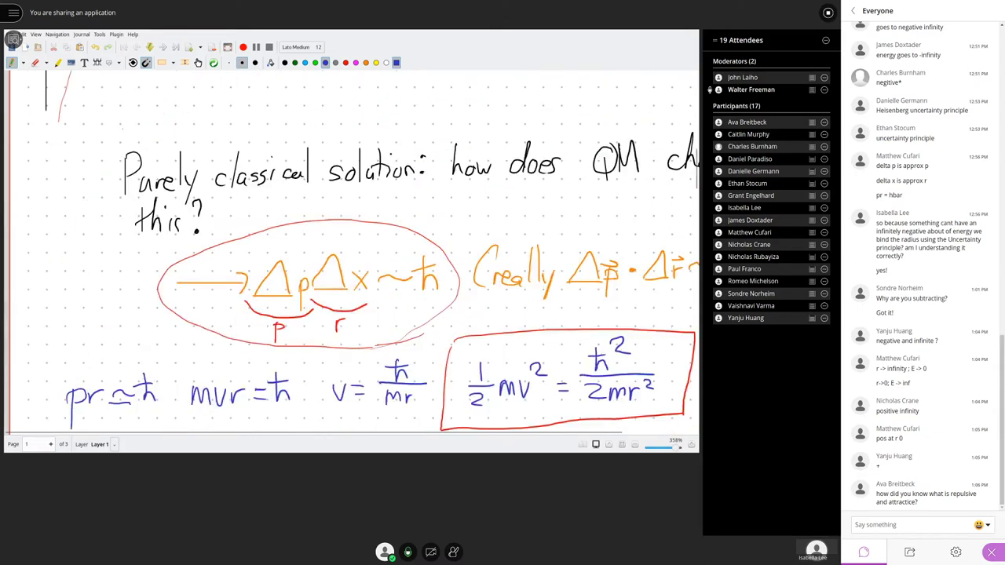
scroll(352, 251, "down", 3)
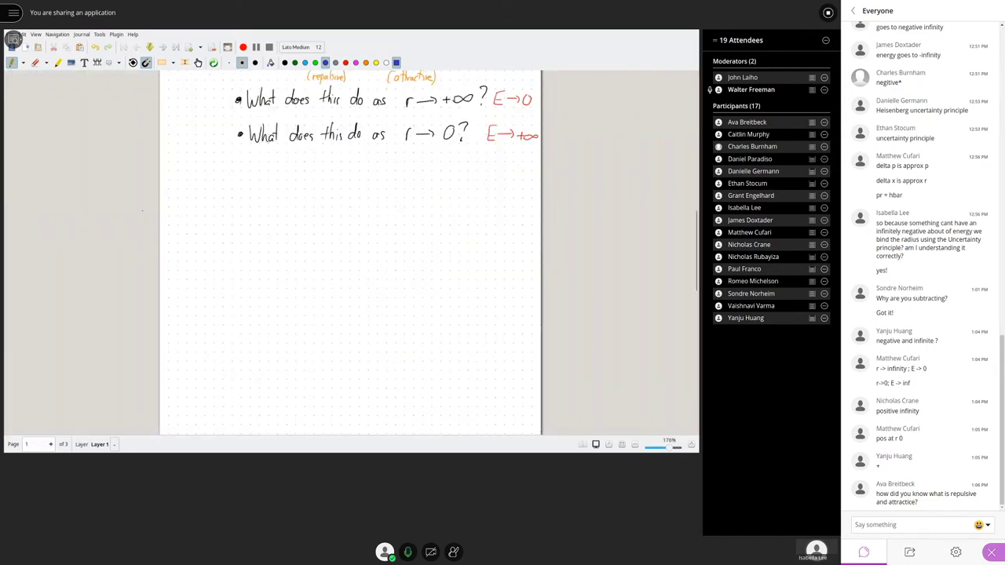
scroll(351, 251, "down", 10)
key("ctrl+shift+e")
left_click_drag(396, 250, 361, 249)
mouse_move(294, 289)
left_mouse_down()
mouse_move(329, 291)
mouse_move(220, 285)
mouse_move(296, 263)
mouse_move(276, 285)
mouse_move(352, 291)
left_mouse_up()
key("ctrl+shift+p")
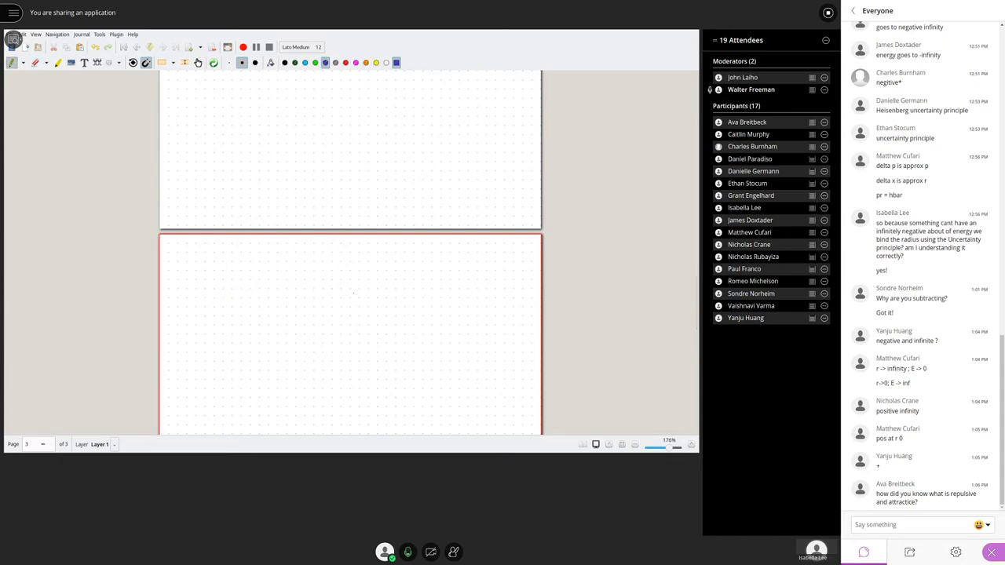
Draw a blue wavy curve across page 3, redrawing it with a deeper dip
mouse_move(187, 282)
left_mouse_down()
mouse_move(201, 276)
mouse_move(370, 350)
mouse_move(536, 273)
left_mouse_up()
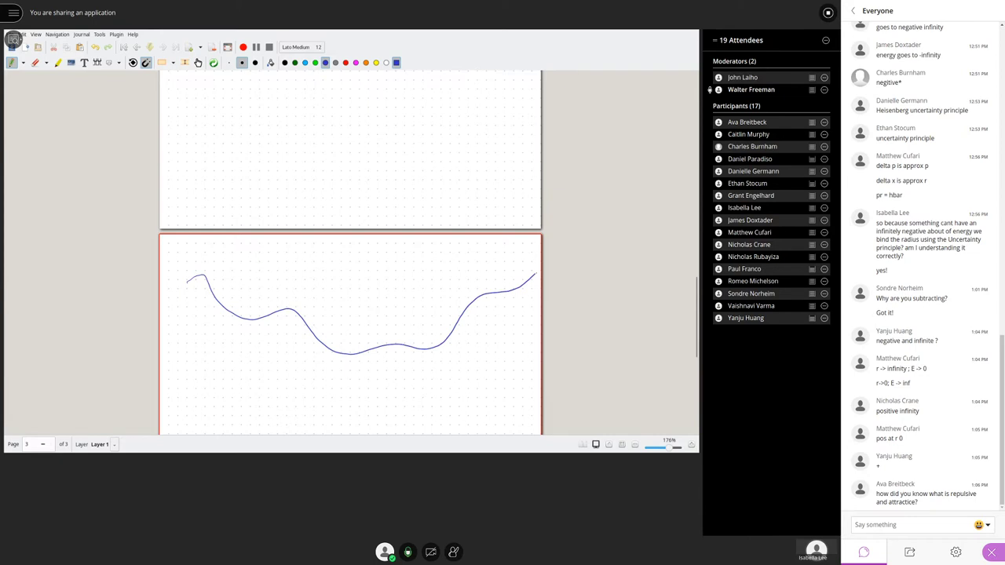
key("ctrl+shift+e")
left_click(370, 350)
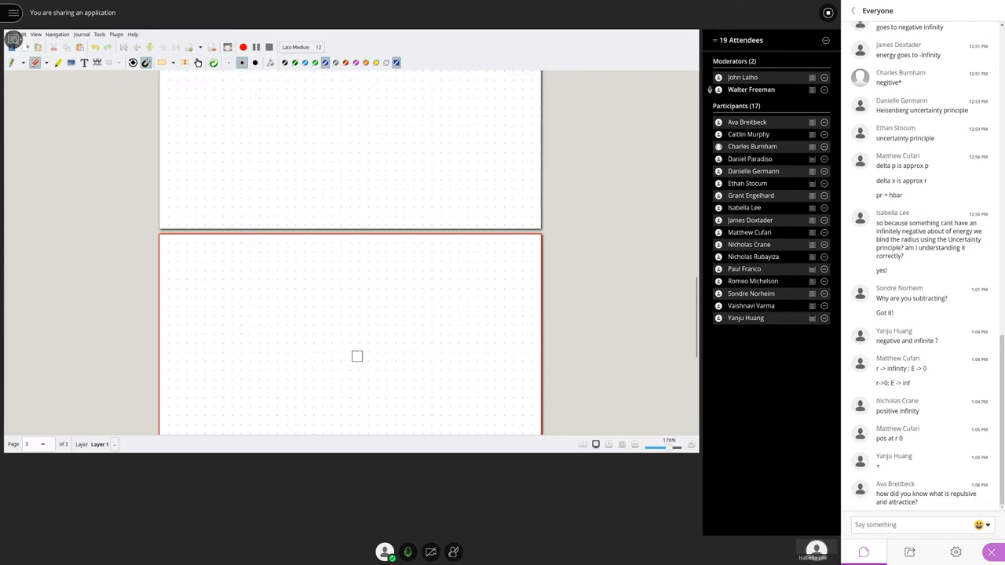
key("ctrl+shift+p")
mouse_move(172, 283)
left_mouse_down()
mouse_move(269, 319)
mouse_move(338, 383)
mouse_move(528, 270)
left_mouse_up()
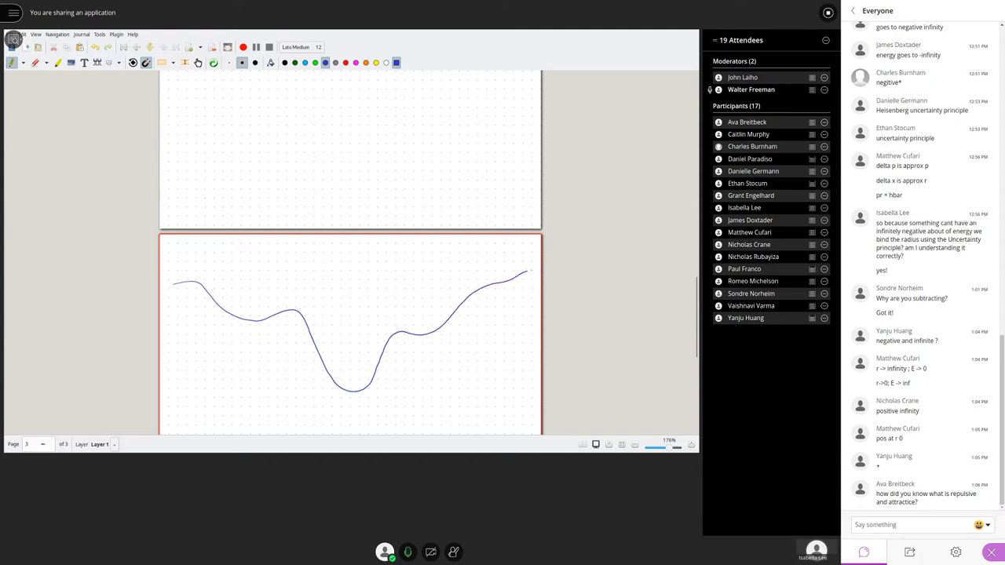
Mark five small black dots along the wavy curve, including its right end and bottom
left_click(284, 63)
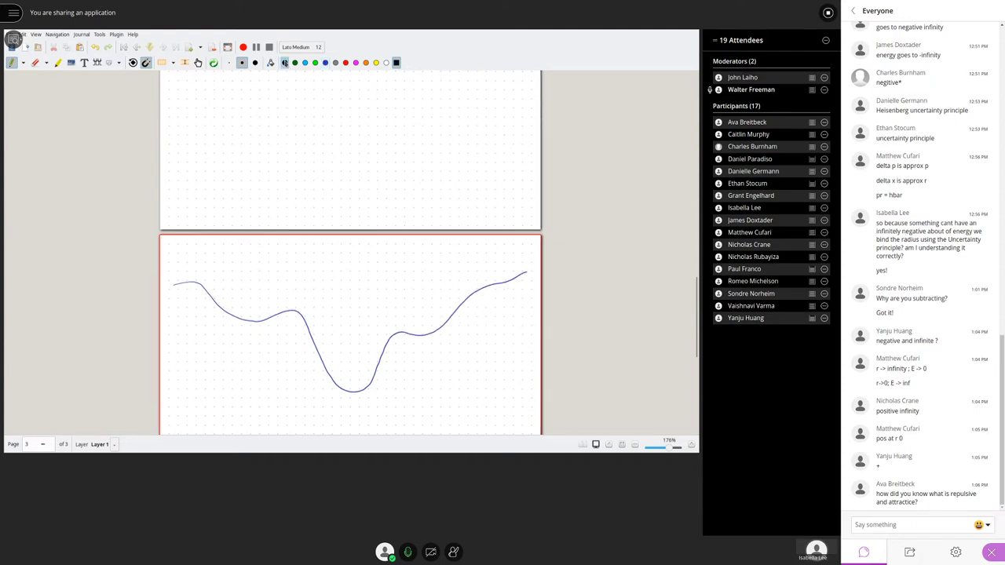
scroll(245, 321, "up", 1)
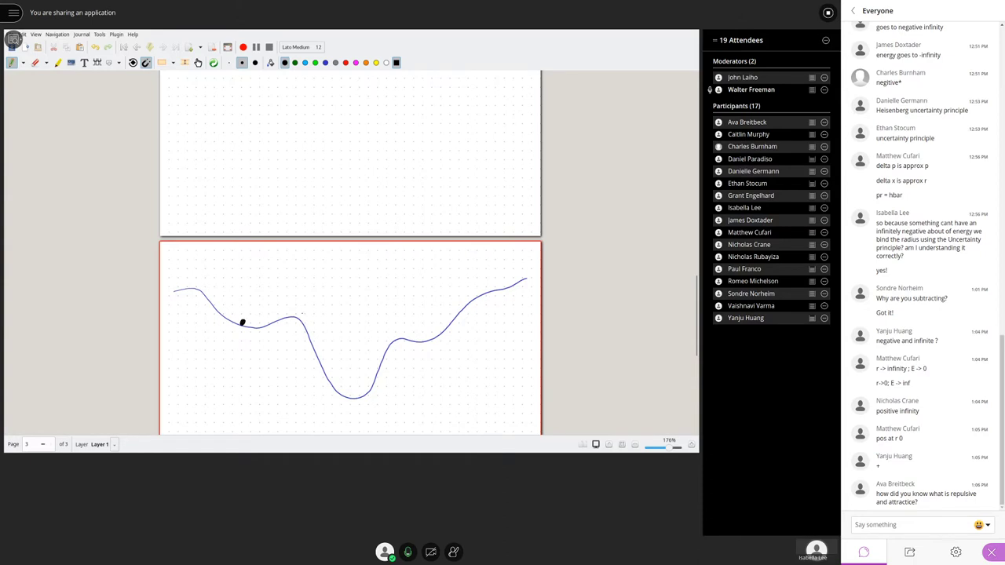
left_click_drag(288, 312, 291, 312)
left_click_drag(395, 335, 398, 336)
left_click_drag(475, 292, 478, 295)
left_click_drag(525, 276, 523, 276)
left_click_drag(354, 396, 353, 398)
scroll(130, 160, "up", 15)
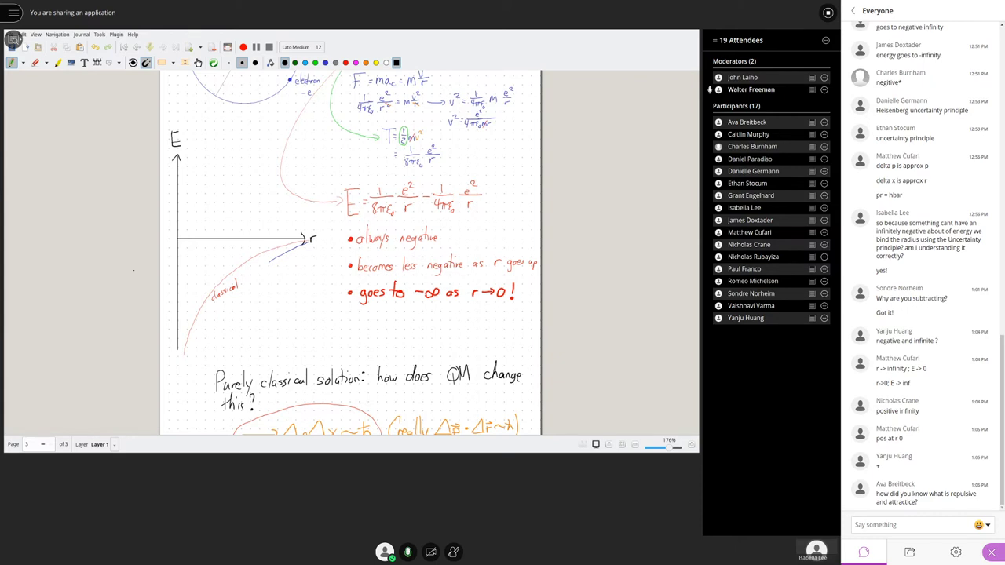
Place a red dot on the classical curve, then return to blue ink
left_click(345, 63)
left_click(251, 255)
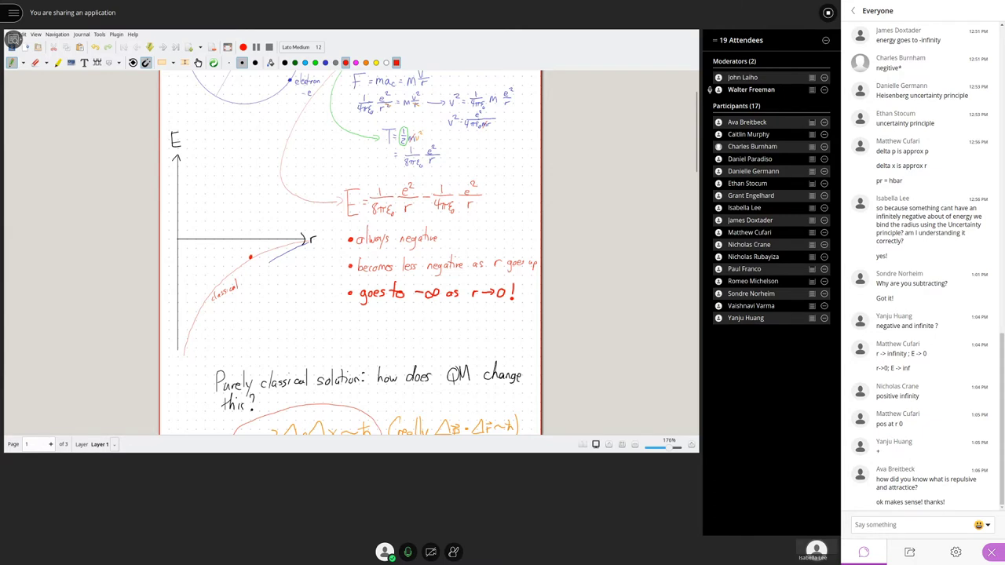
left_click(325, 62)
Draw a blue curve falling steeply beside the E axis, dipping below the r axis and rising again
scroll(174, 210, "up", 5)
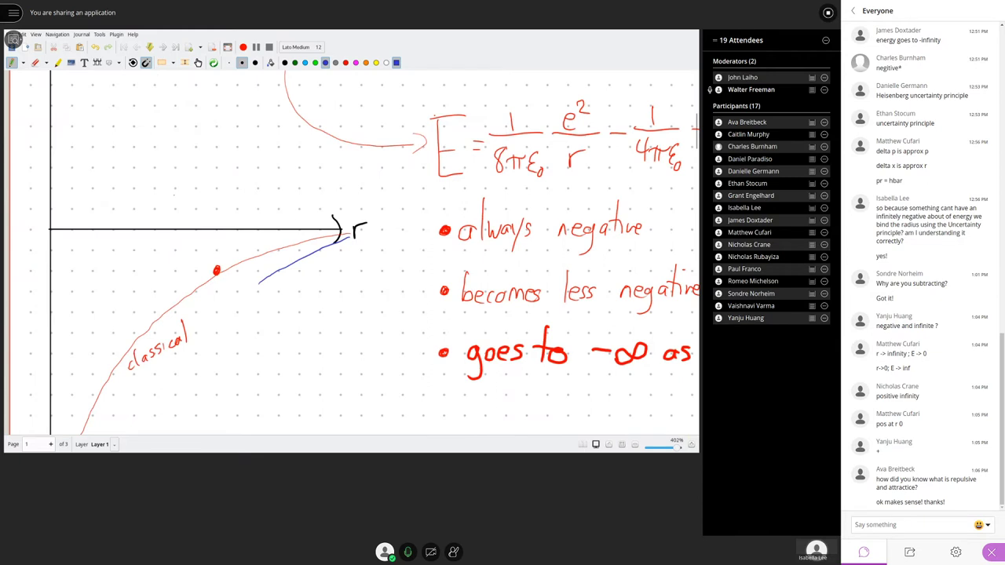
scroll(211, 358, "up", 2)
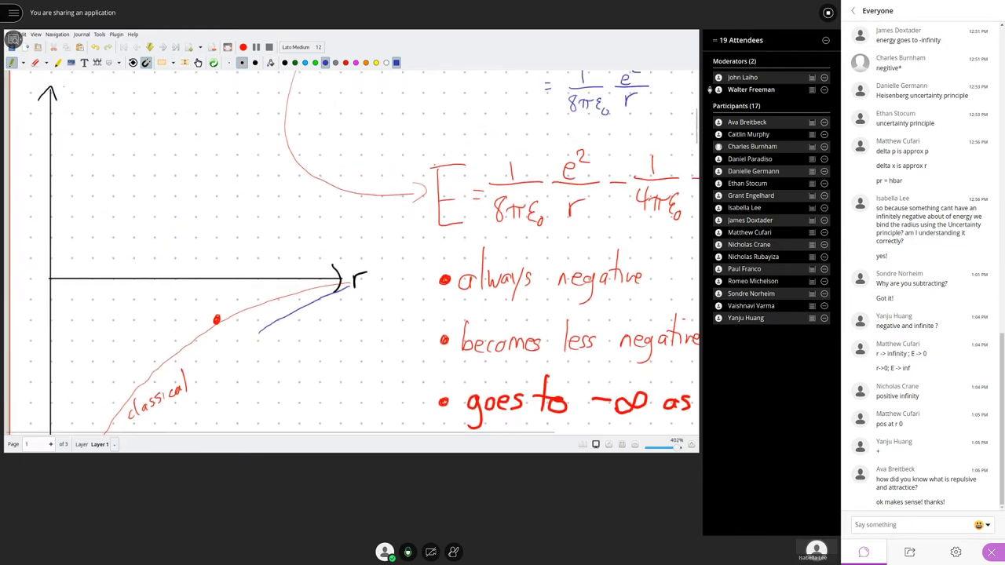
left_click_drag(56, 78, 78, 252)
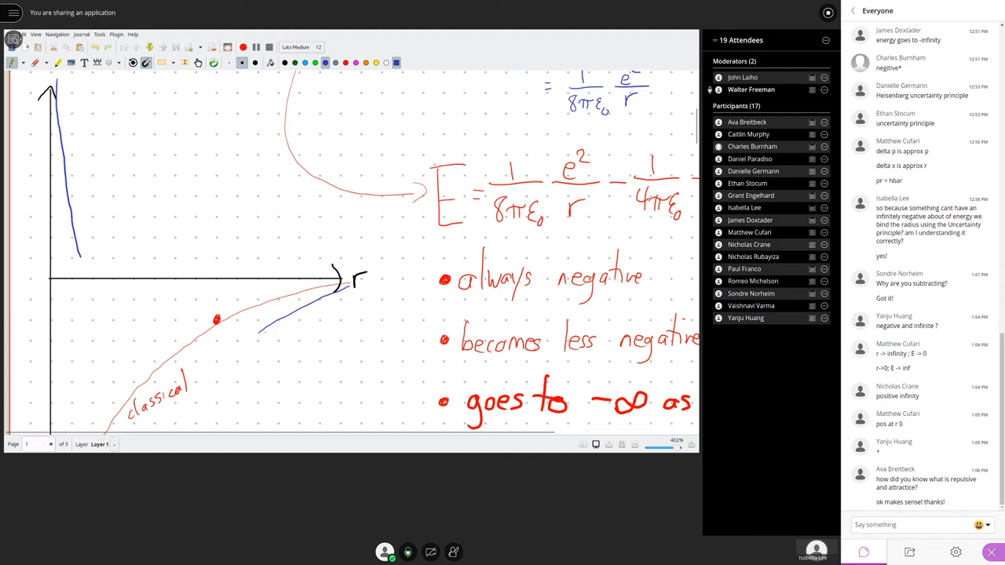
mouse_move(259, 332)
left_mouse_down()
mouse_move(201, 368)
mouse_move(141, 347)
mouse_move(78, 244)
left_mouse_up()
Add an arrow pointing at the blue curve and label it 'quantum'
key("ctrl+minus")
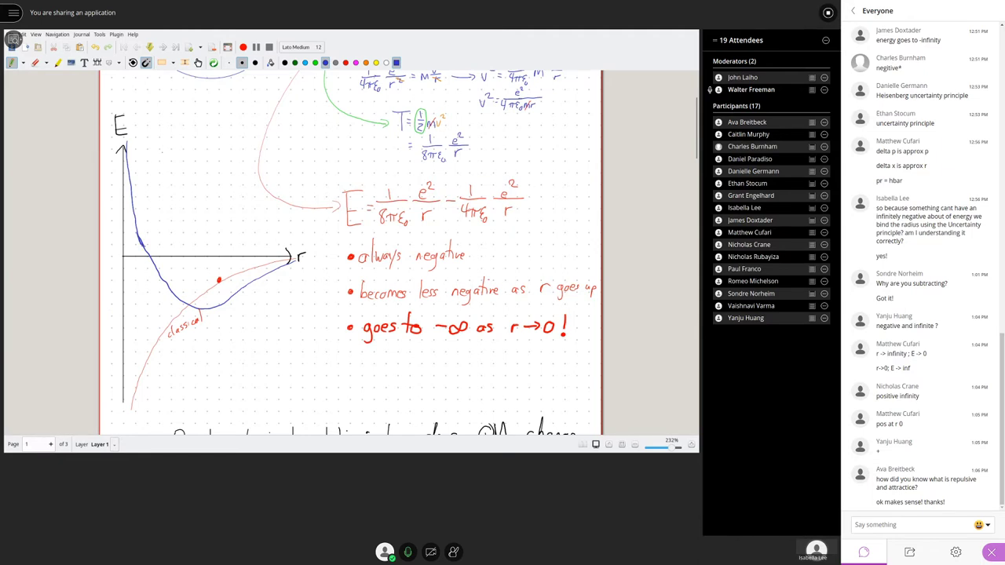
left_click_drag(162, 150, 136, 185)
mouse_move(162, 136)
left_mouse_down()
mouse_move(162, 149)
mouse_move(187, 139)
left_mouse_up()
left_click_drag(184, 134, 190, 133)
scroll(349, 255, "up", 3)
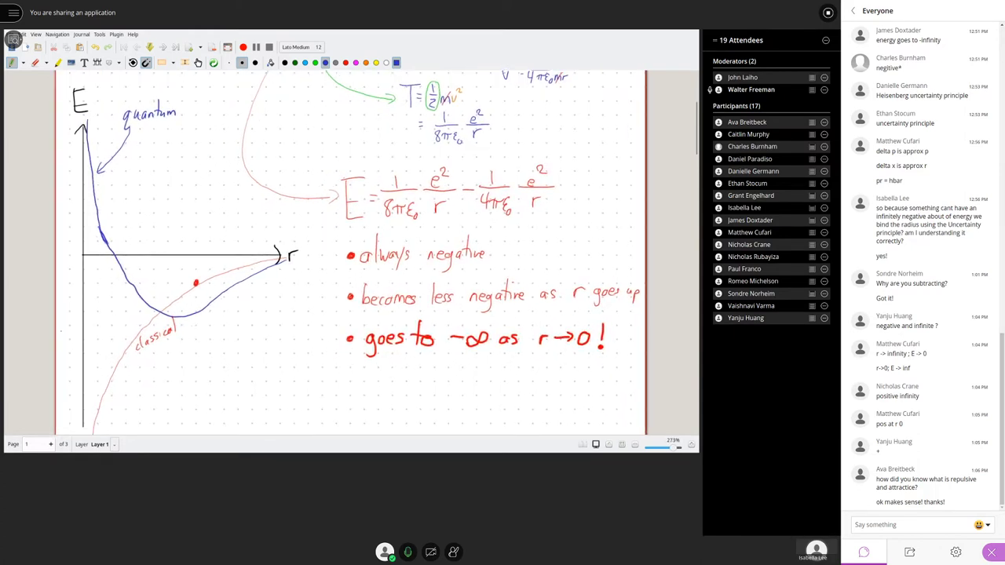
scroll(349, 251, "down", 3)
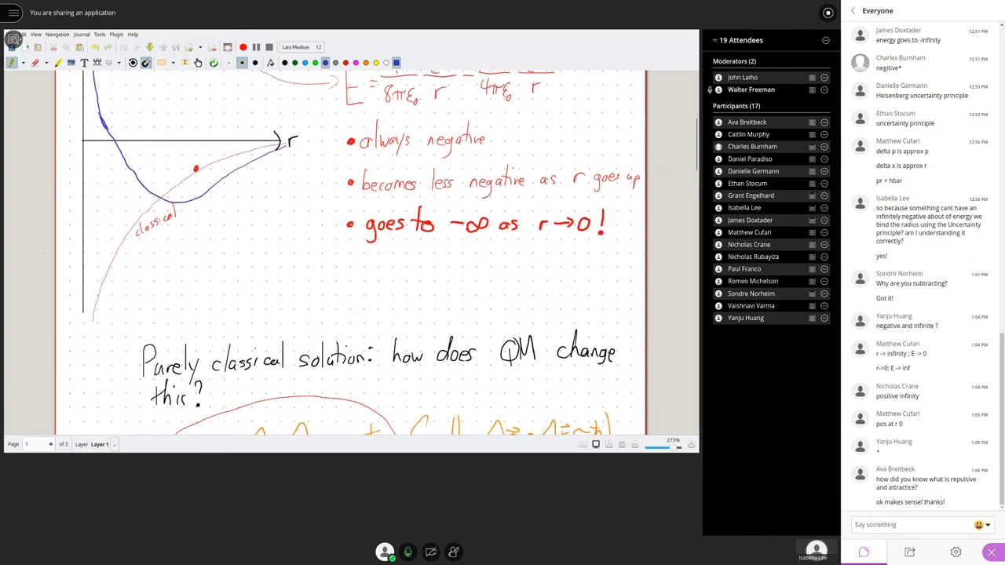
scroll(350, 251, "up", 2)
scroll(349, 251, "up", 1)
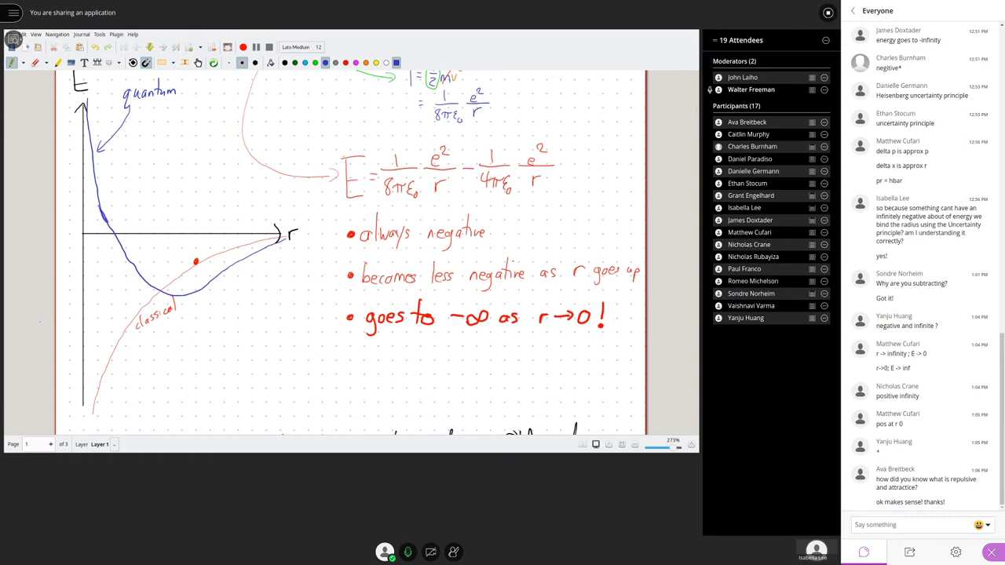
scroll(349, 251, "down", 5)
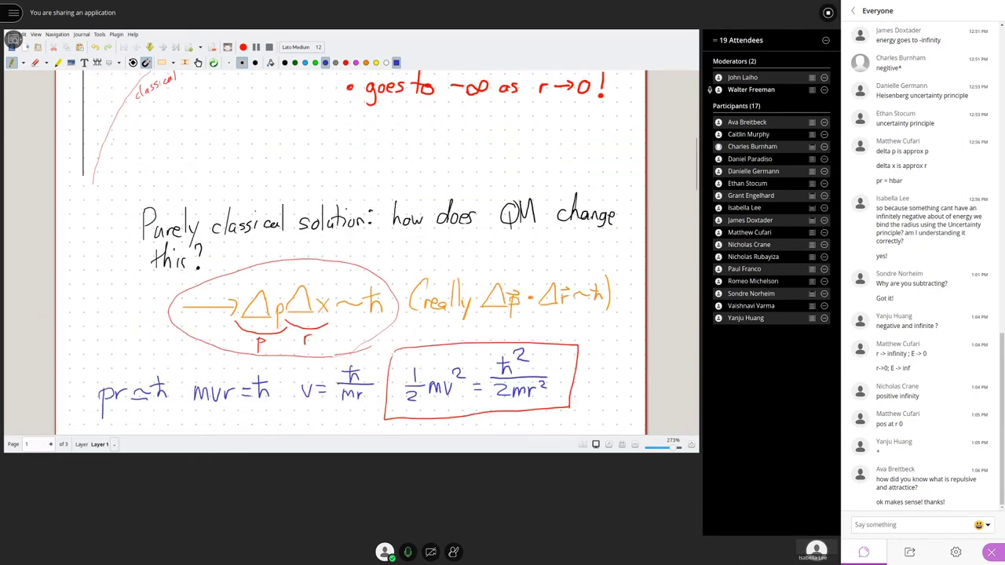
scroll(349, 251, "up", 5)
scroll(349, 252, "up", 1)
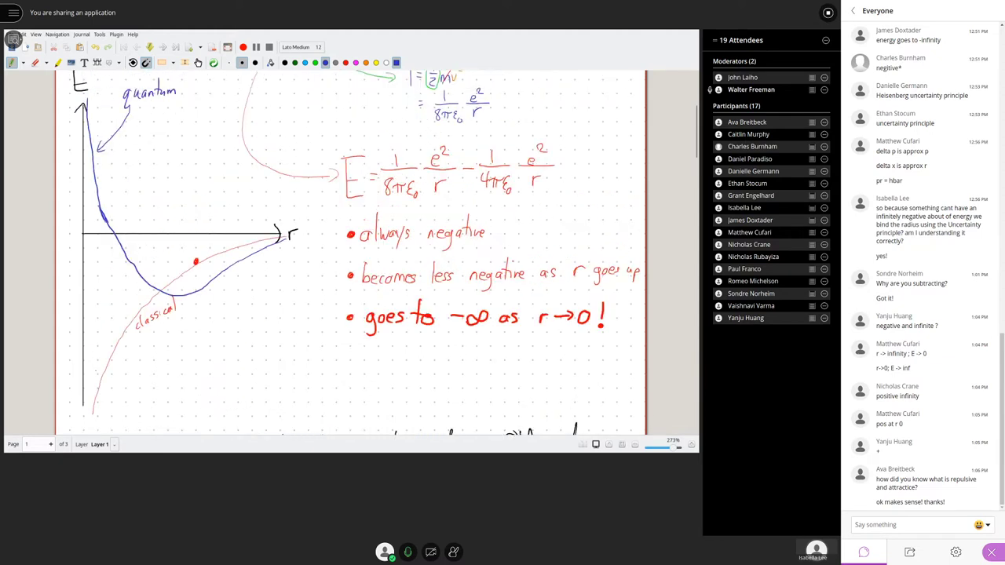
scroll(350, 251, "up", 1)
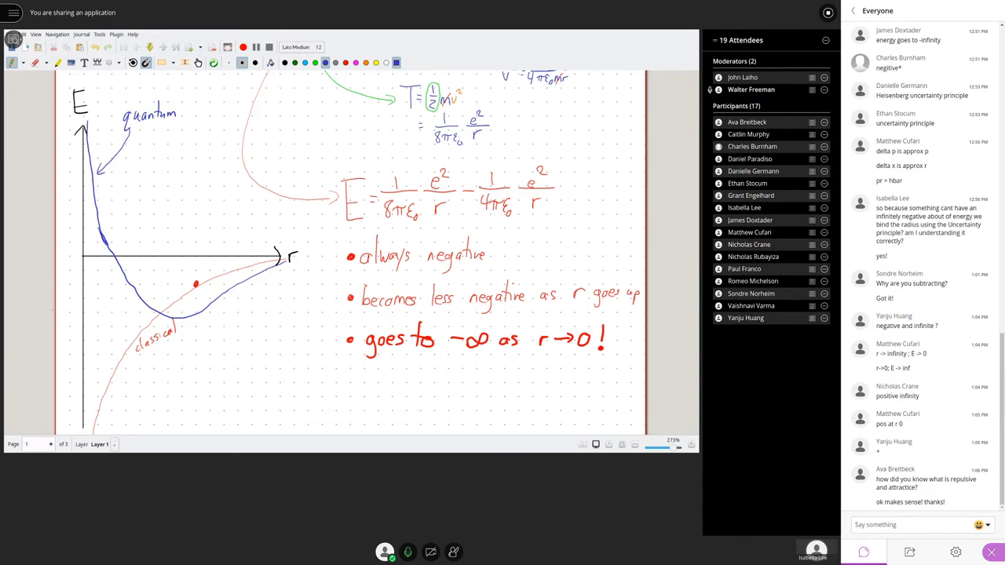
Retrace the left and right branches of the blue curve in blue ink
left_click(294, 63)
left_click(325, 63)
left_click_drag(97, 218, 132, 292)
mouse_move(201, 311)
left_mouse_down()
mouse_move(261, 271)
mouse_move(301, 259)
left_mouse_up()
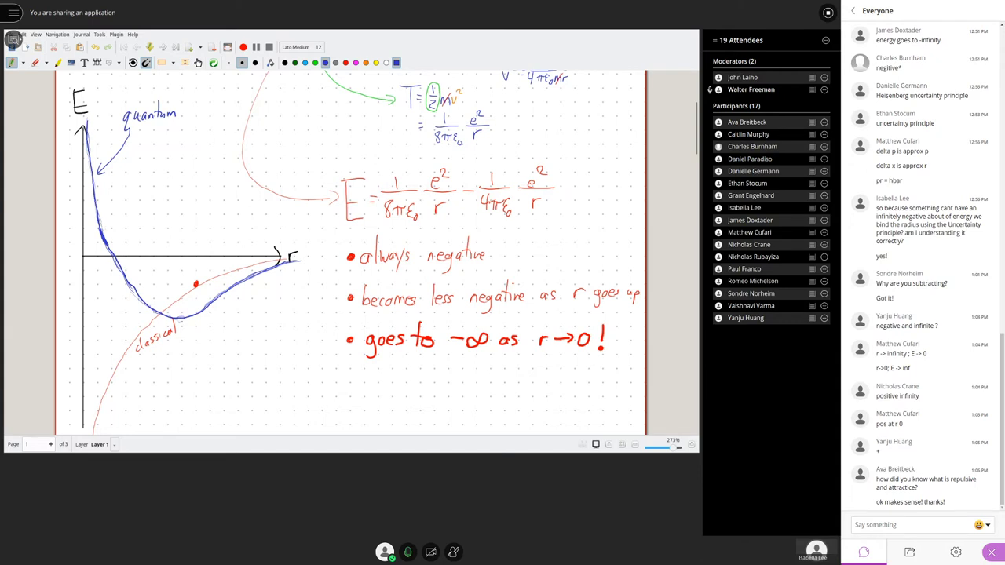
left_click_drag(116, 267, 127, 279)
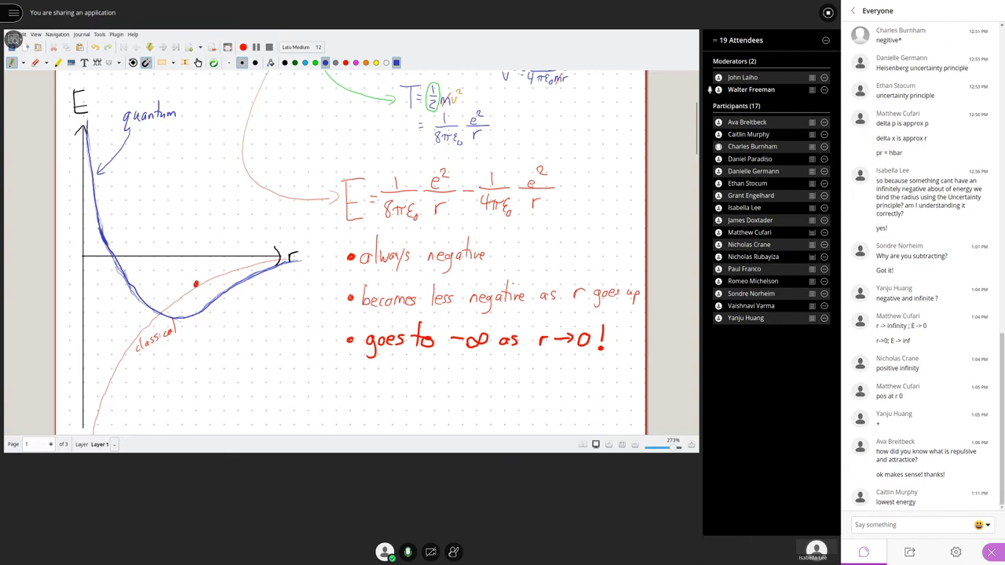
Draw a dark green vertical line from the curve's minimum to the r-axis and begin writing 'most'
left_click(294, 63)
left_click_drag(179, 317, 179, 261)
mouse_move(157, 250)
left_mouse_down()
mouse_move(236, 248)
mouse_move(242, 230)
left_mouse_up()
Finish 'most likely radius', then draw a green horizontal line at the minimum labelled 'energy'
left_click_drag(243, 240, 248, 249)
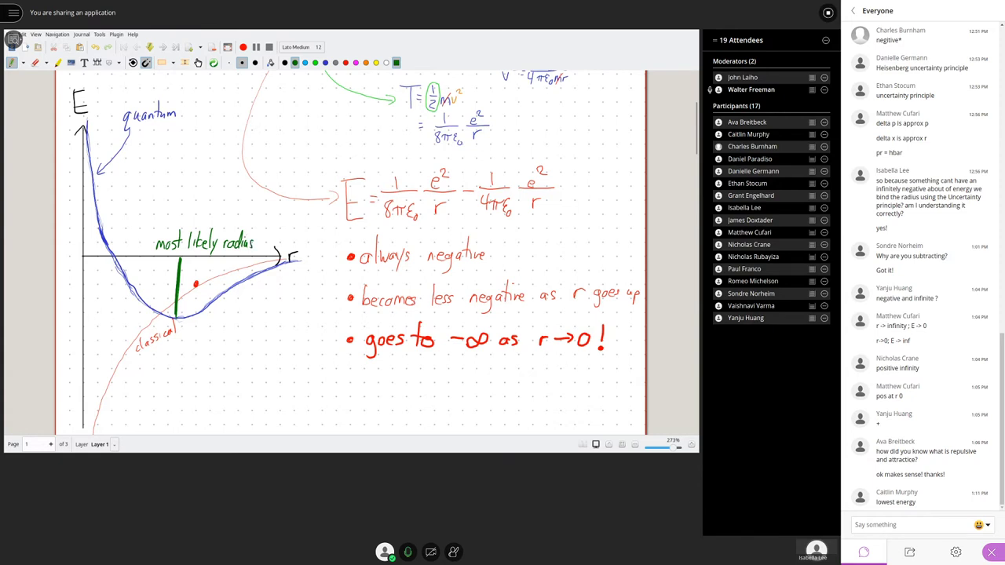
left_click_drag(81, 318, 173, 319)
left_click_drag(78, 305, 95, 306)
mouse_move(97, 308)
left_mouse_down()
mouse_move(103, 301)
mouse_move(109, 316)
left_mouse_up()
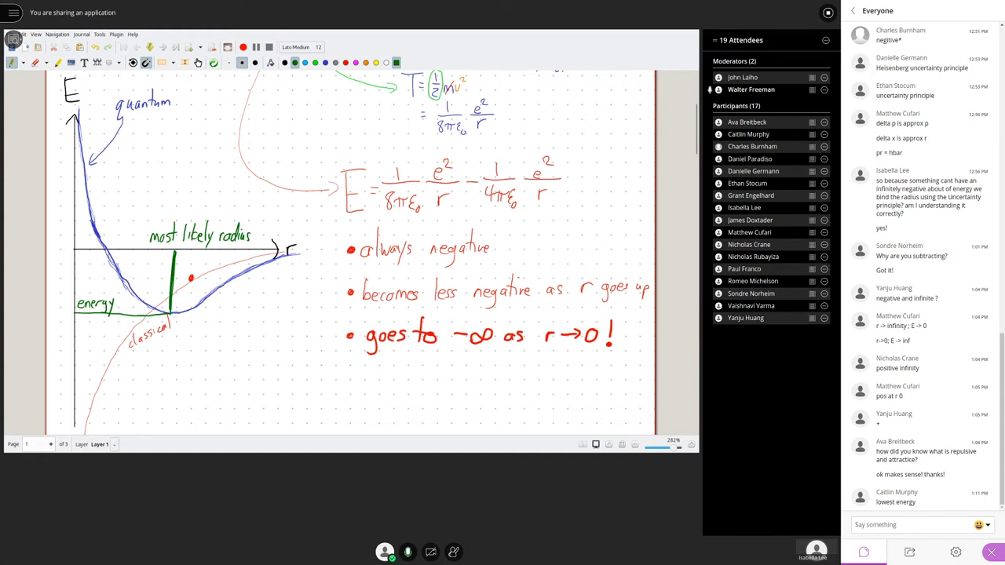
scroll(339, 325, "down", 3)
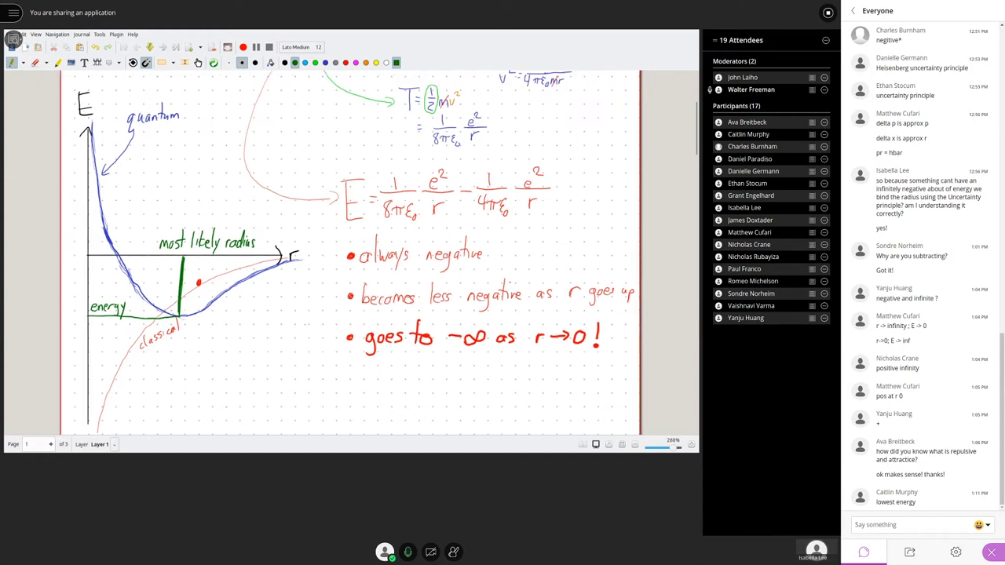
scroll(350, 251, "down", 1)
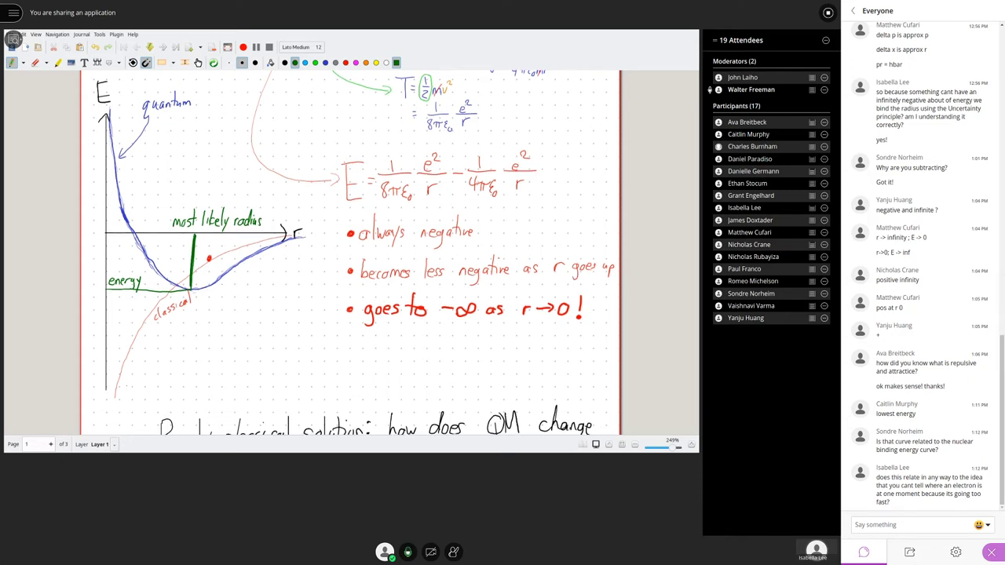
Erase the old curve and five stray black dots on page 3
scroll(350, 251, "down", 15)
scroll(350, 251, "down", 10)
left_click(499, 192)
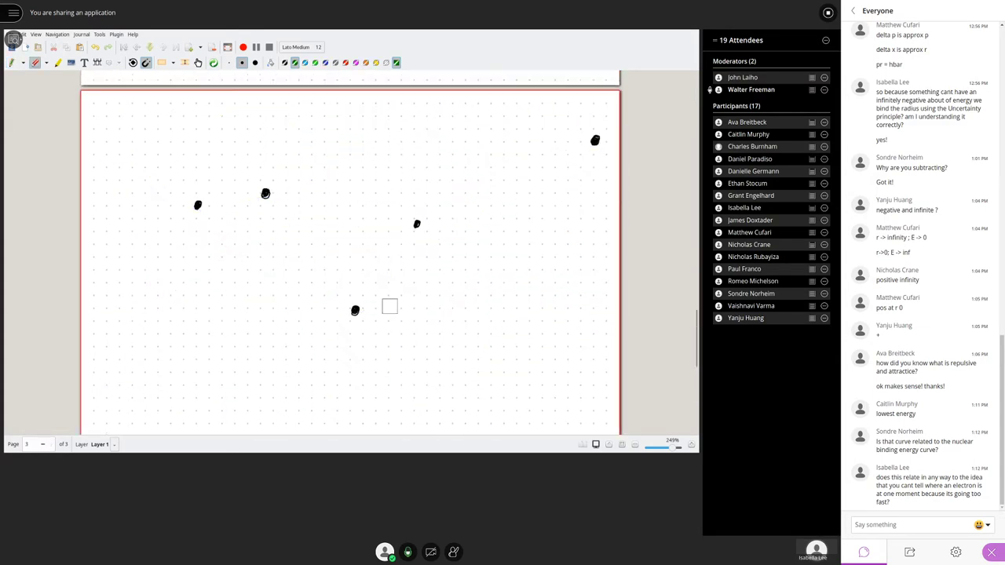
left_click(355, 311)
left_click(417, 224)
left_click(595, 139)
left_click(265, 194)
left_click(198, 205)
Draw a fresh pair of black vertical and horizontal axes with the pen
key("ctrl+shift+p")
left_click(284, 63)
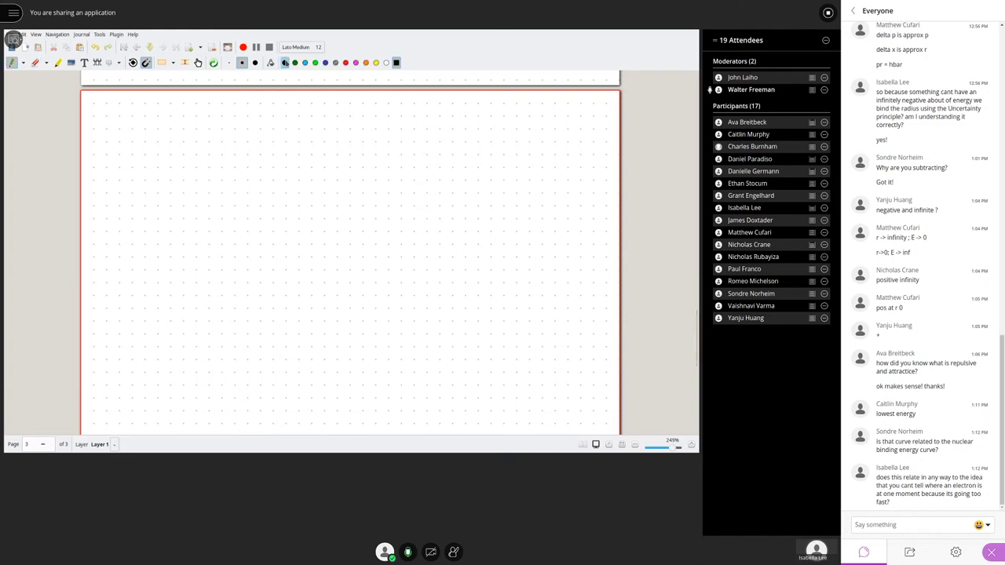
mouse_move(158, 100)
left_mouse_down()
mouse_move(158, 375)
mouse_move(627, 375)
left_mouse_up()
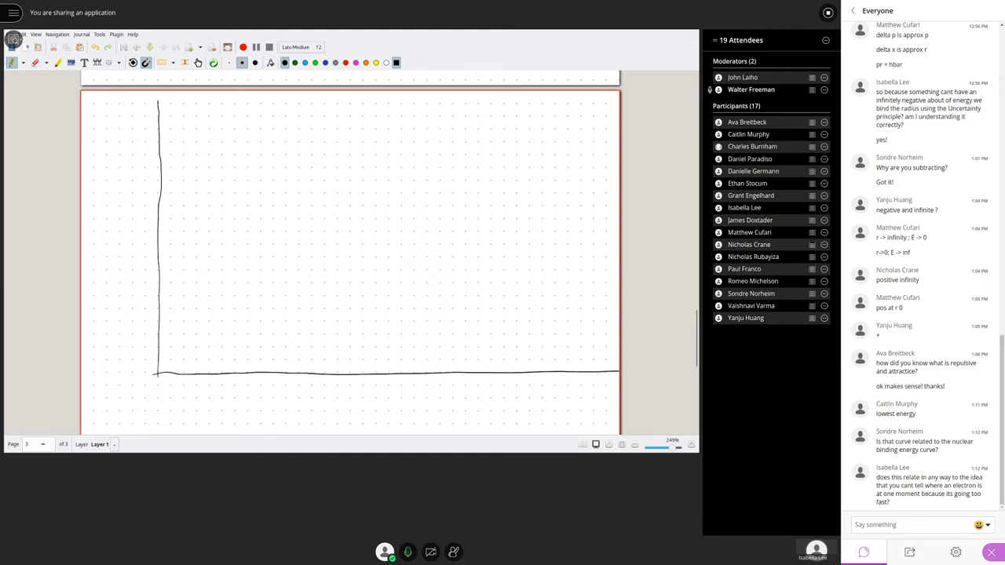
Add an arrowhead to the vertical axis and label it 'potential energy per nucleon'
mouse_move(152, 110)
left_mouse_down()
mouse_move(174, 122)
mouse_move(174, 114)
left_mouse_up()
mouse_move(186, 104)
left_mouse_down()
mouse_move(193, 115)
mouse_move(208, 106)
left_mouse_up()
mouse_move(207, 96)
left_mouse_down()
mouse_move(209, 111)
mouse_move(216, 105)
left_mouse_up()
left_click_drag(216, 107, 244, 110)
left_click_drag(245, 105, 262, 110)
left_click_drag(267, 105, 270, 119)
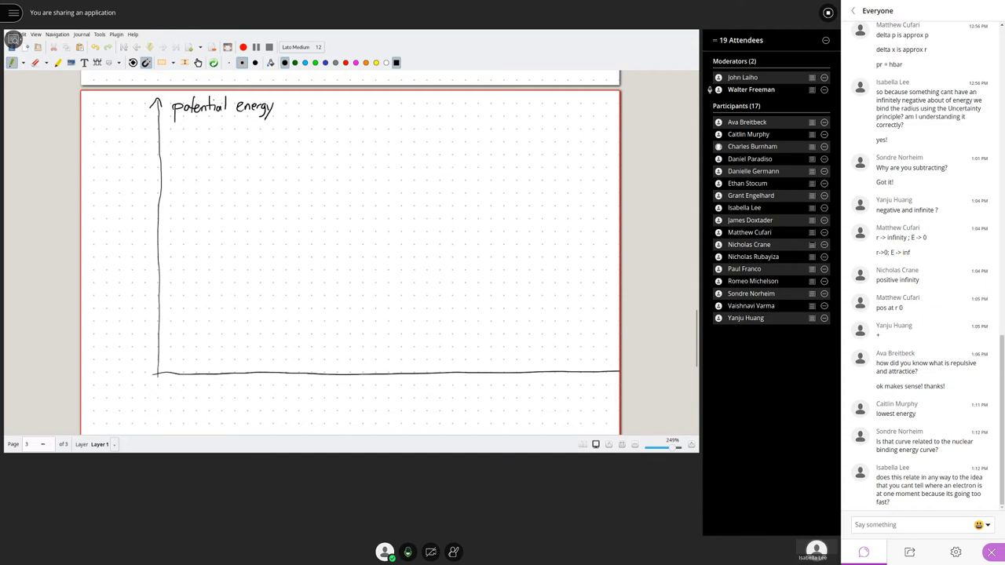
mouse_move(287, 105)
left_mouse_down()
mouse_move(317, 113)
mouse_move(341, 100)
mouse_move(358, 112)
left_mouse_up()
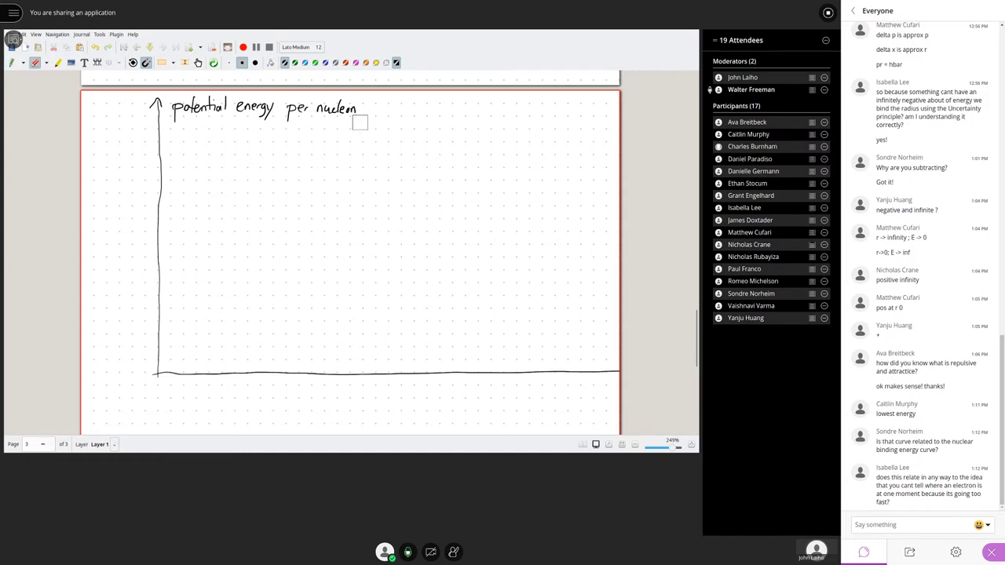
mouse_move(359, 118)
left_mouse_down()
mouse_move(346, 110)
mouse_move(361, 115)
left_mouse_up()
Add an arrowhead to the horizontal axis and label it 'atomic mass (atomic number)'
left_click_drag(613, 367, 613, 380)
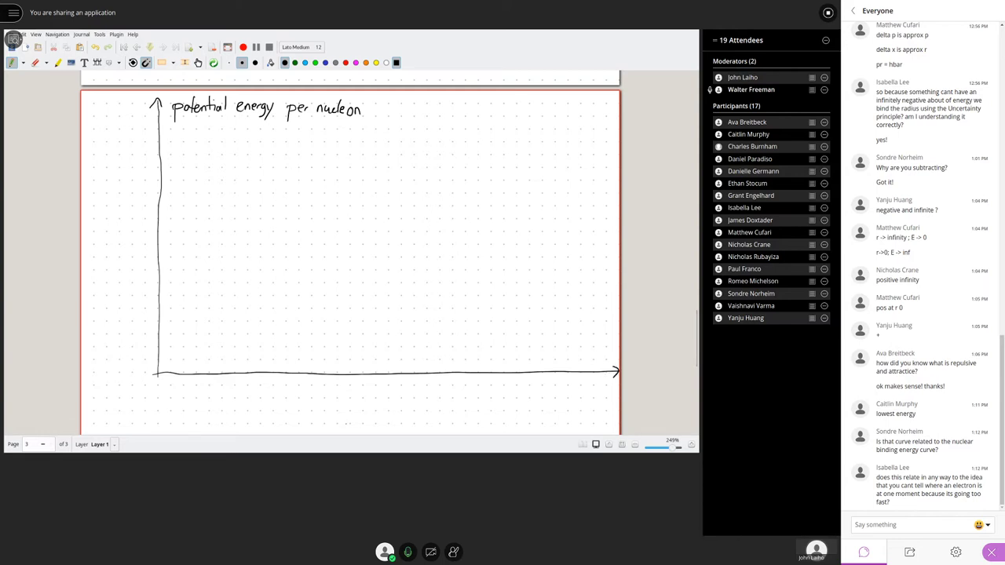
left_click_drag(473, 382, 475, 389)
mouse_move(478, 374)
left_mouse_down()
mouse_move(478, 389)
mouse_move(484, 382)
left_mouse_up()
left_click_drag(486, 382, 539, 387)
left_click_drag(478, 397, 484, 410)
mouse_move(487, 393)
left_mouse_down()
mouse_move(488, 408)
mouse_move(491, 401)
left_mouse_up()
left_click_drag(493, 403, 505, 409)
mouse_move(511, 403)
left_mouse_down()
mouse_move(560, 400)
mouse_move(562, 411)
left_mouse_up()
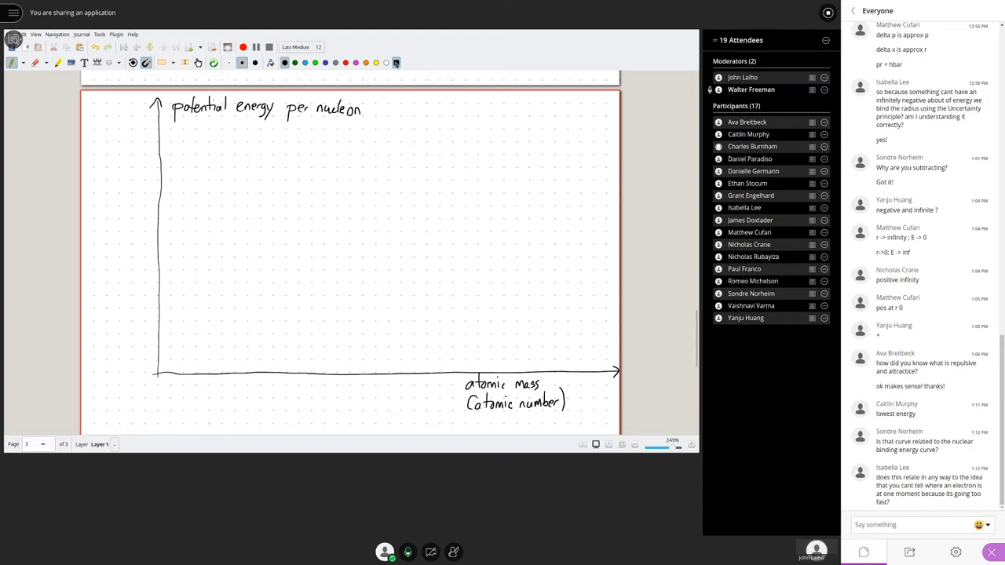
Switch the pen ink to red
left_click(270, 62)
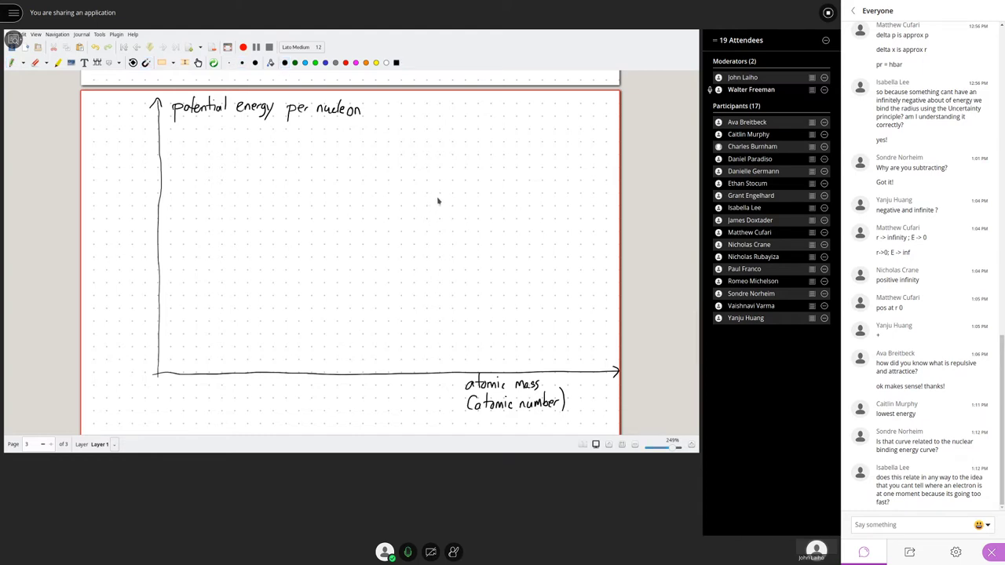
key("ctrl+shift+p")
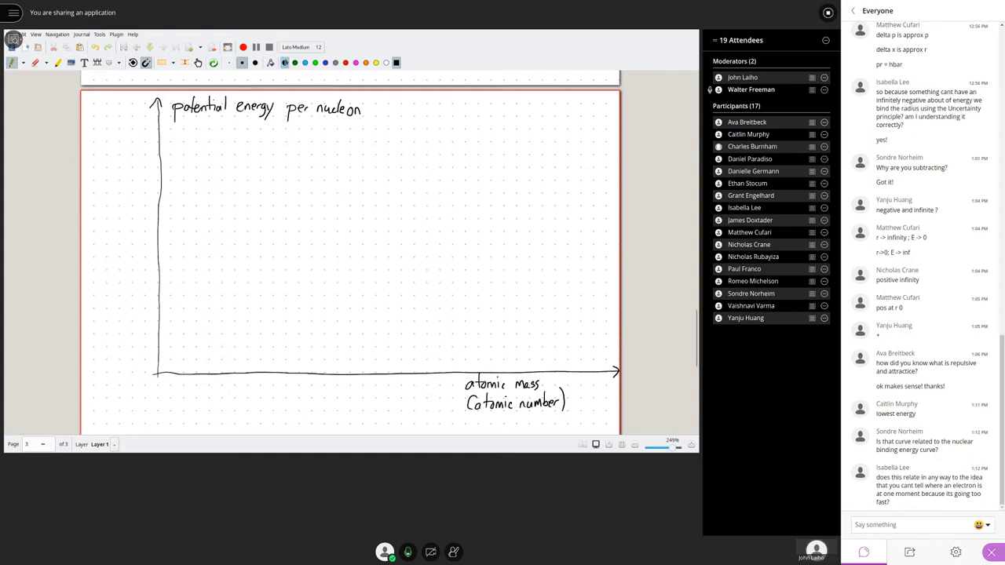
left_click(397, 63)
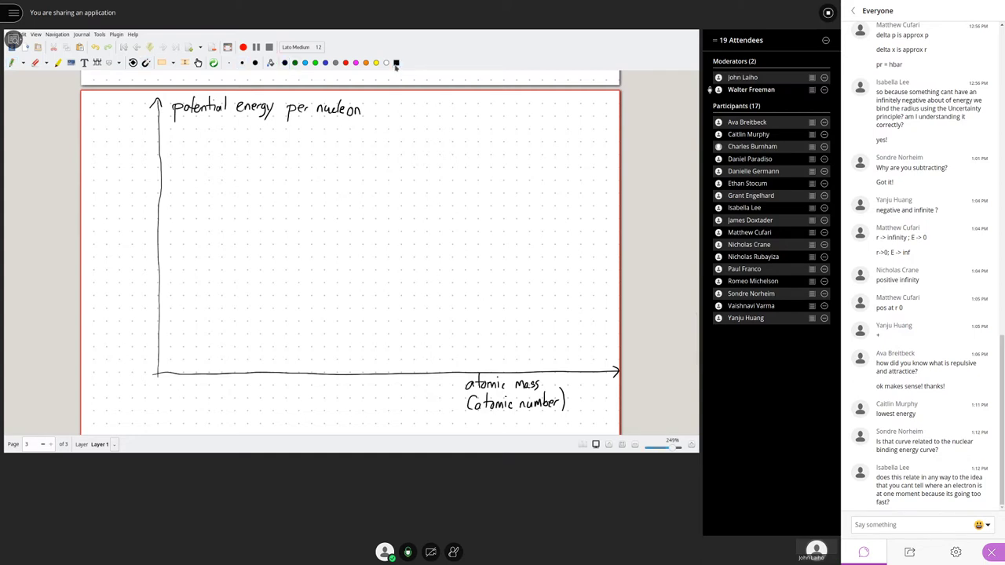
key("ctrl+shift+p")
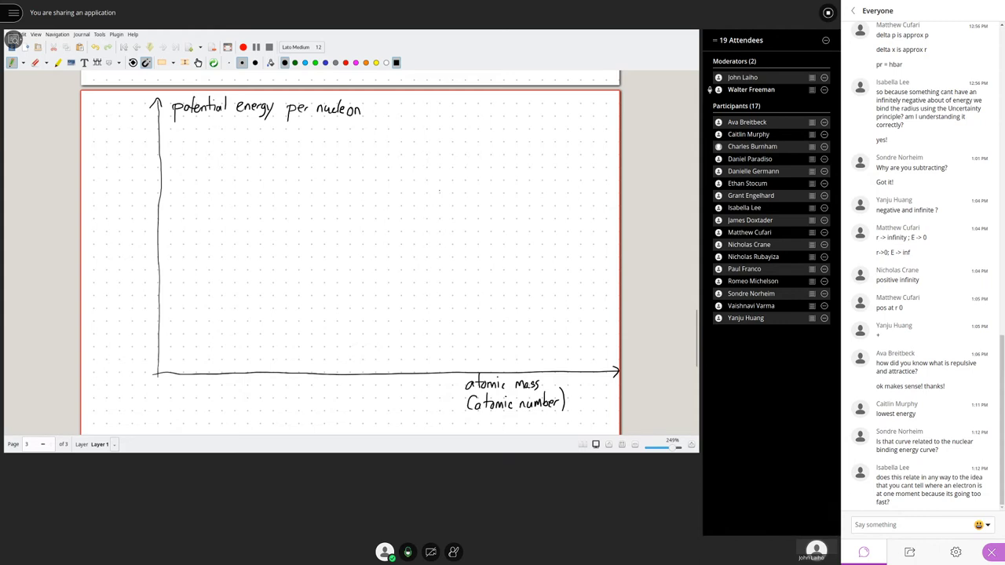
left_click(346, 63)
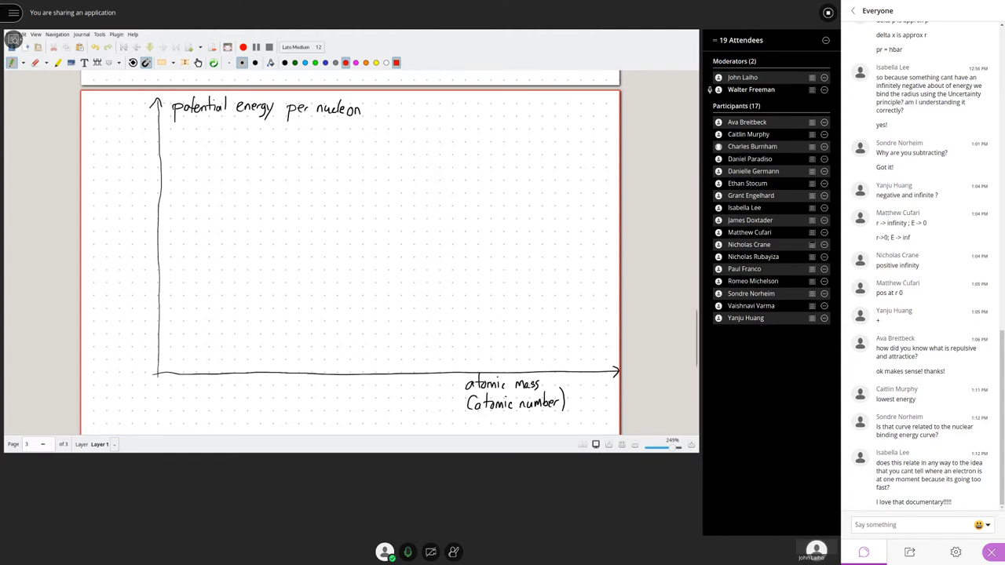
Sketch a red curve, then mark hydrogen with a blue dot and arrow atop the vertical axis
mouse_move(160, 102)
left_mouse_down()
mouse_move(184, 353)
mouse_move(183, 252)
mouse_move(218, 303)
mouse_move(291, 350)
mouse_move(370, 357)
mouse_move(467, 343)
mouse_move(615, 295)
left_mouse_up()
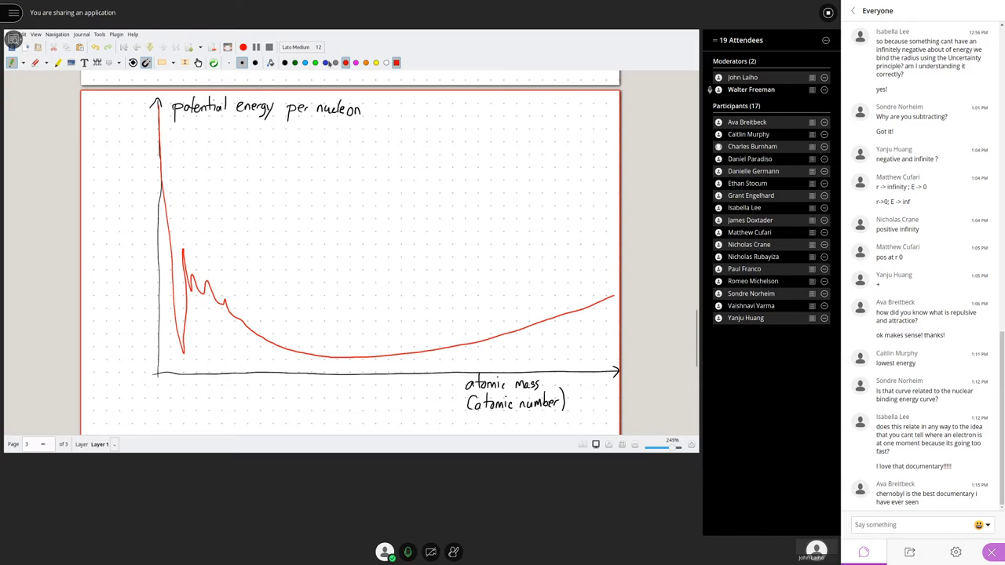
left_click(326, 63)
scroll(350, 235, "up", 1)
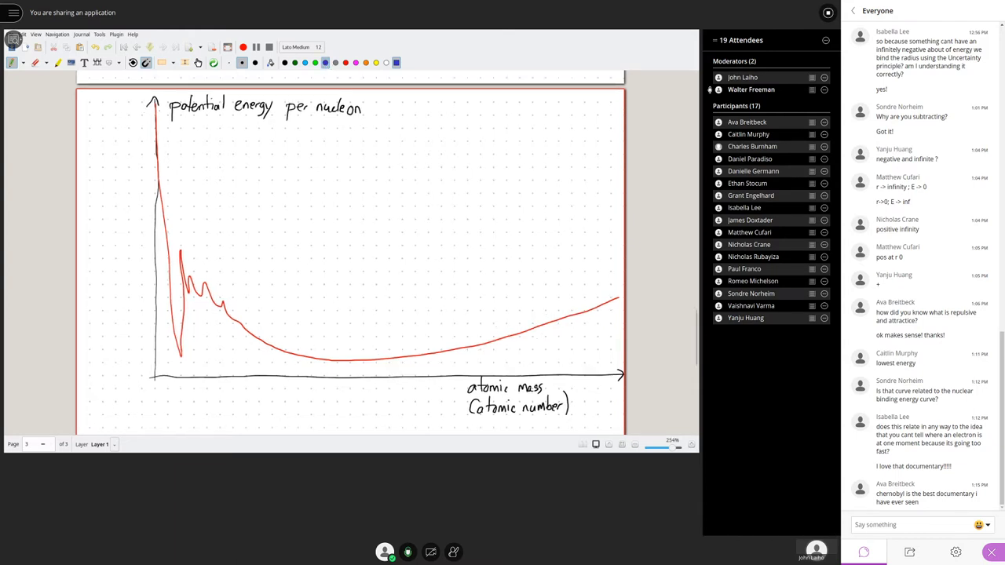
left_click_drag(155, 106, 157, 108)
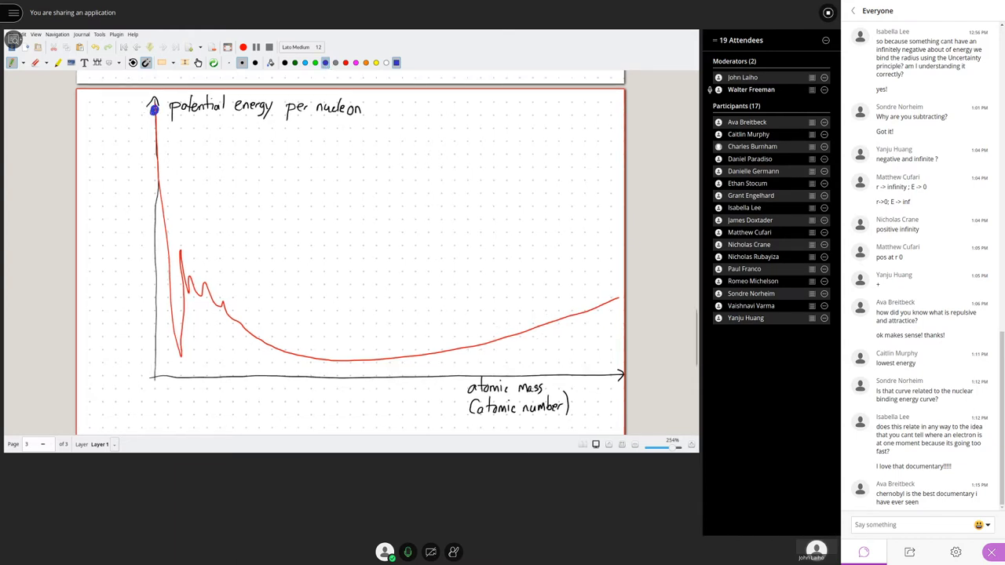
mouse_move(212, 128)
left_mouse_down()
mouse_move(167, 119)
mouse_move(226, 138)
mouse_move(234, 119)
mouse_move(247, 140)
mouse_move(262, 134)
left_mouse_up()
Erase the first red curve and return to the pen
key("ctrl+shift+e")
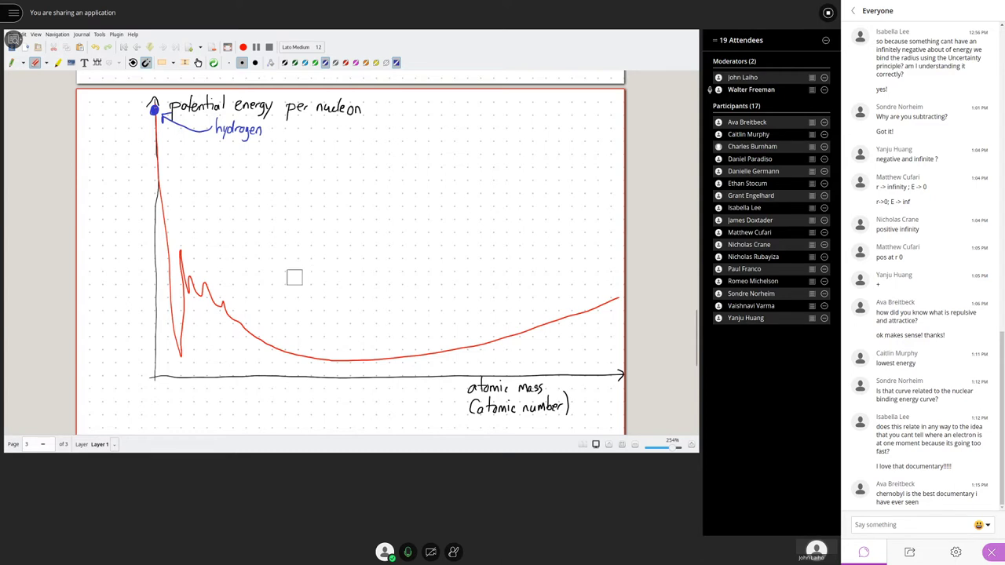
left_click(236, 323)
key("ctrl+shift+p")
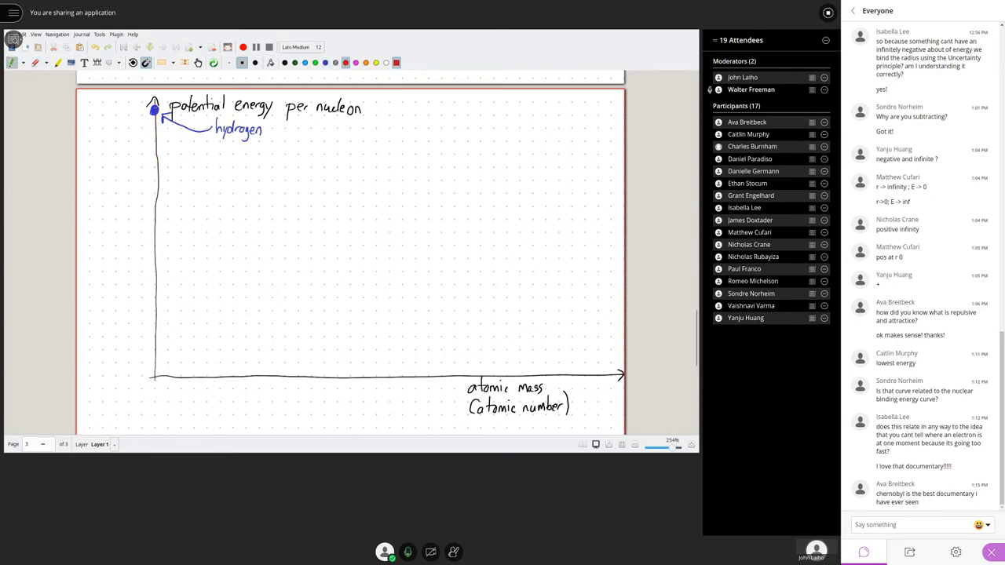
Redraw the red curve from the hydrogen dot steeply down, through early peaks and a rising tail
left_click_drag(158, 111, 171, 316)
mouse_move(171, 314)
left_mouse_down()
mouse_move(183, 284)
mouse_move(230, 340)
mouse_move(319, 366)
mouse_move(606, 291)
left_mouse_up()
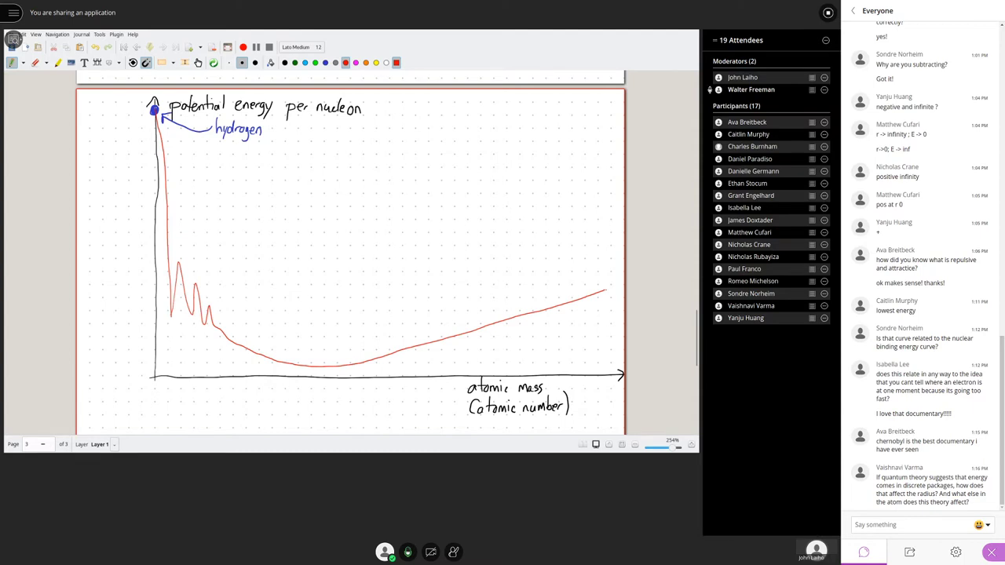
left_click(325, 62)
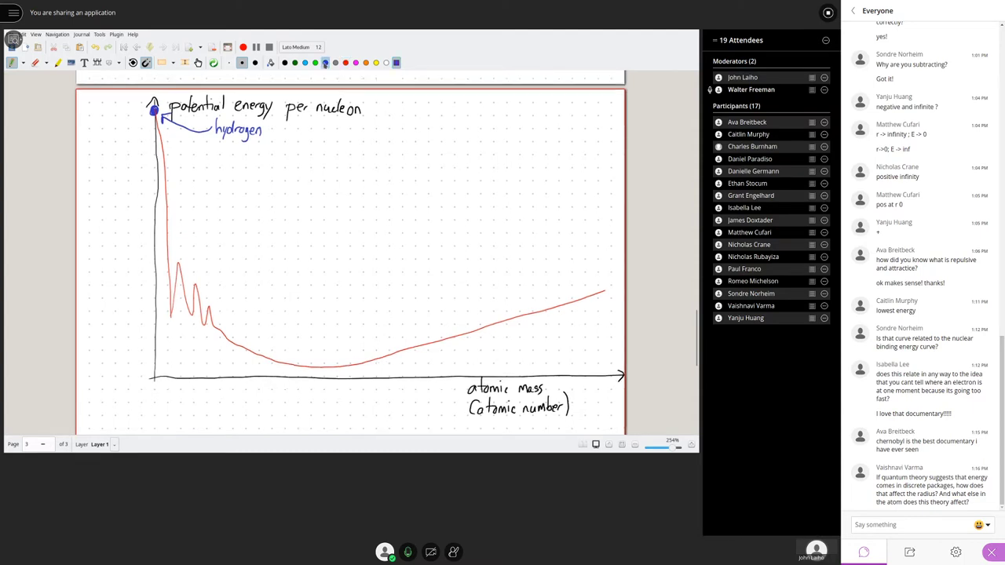
Dot and label helium, oxygen and carbon in blue on the red curve, fixing a misplaced arrow
left_click(174, 315)
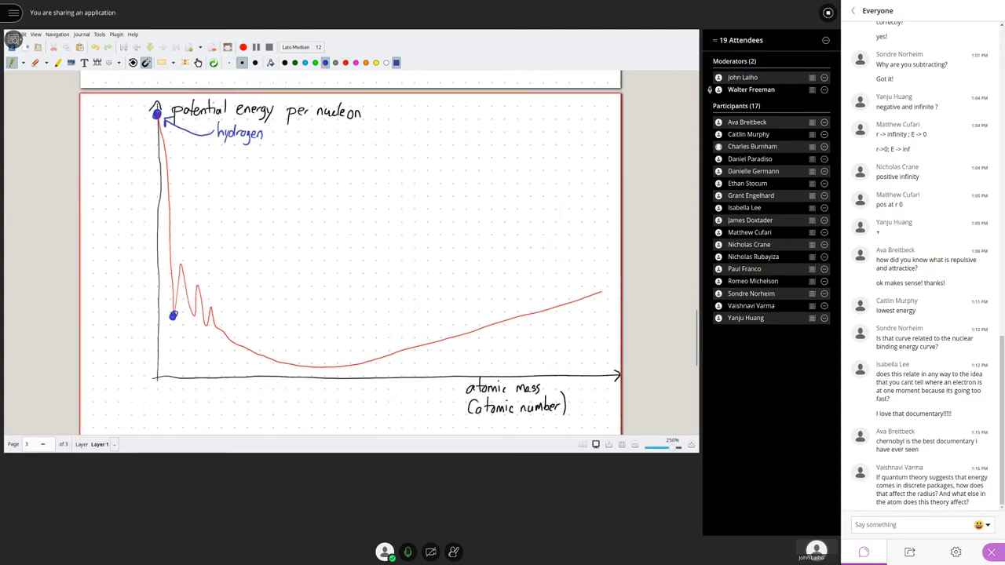
left_click_drag(161, 328, 183, 335)
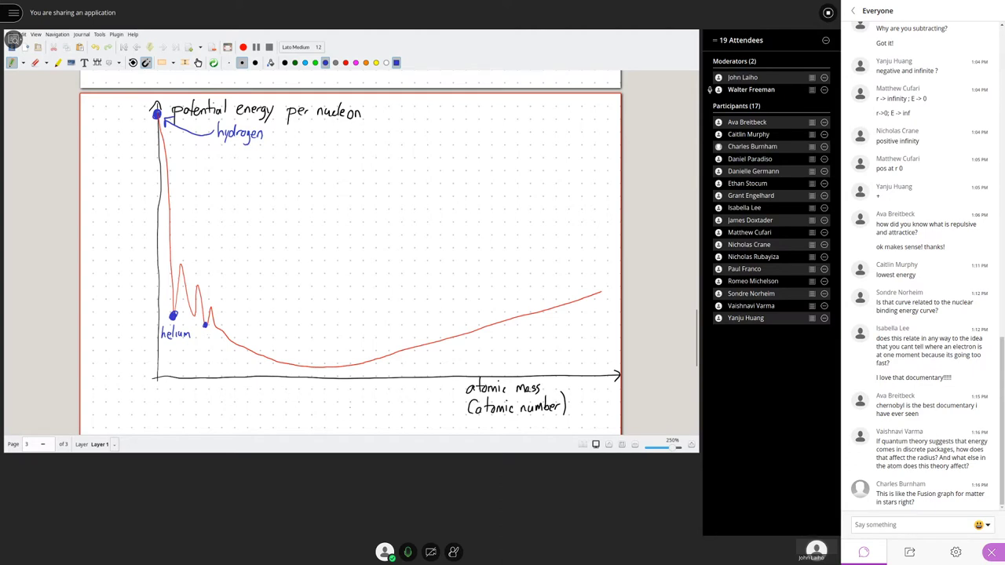
scroll(350, 259, "down", 1)
left_click_drag(201, 331, 226, 336)
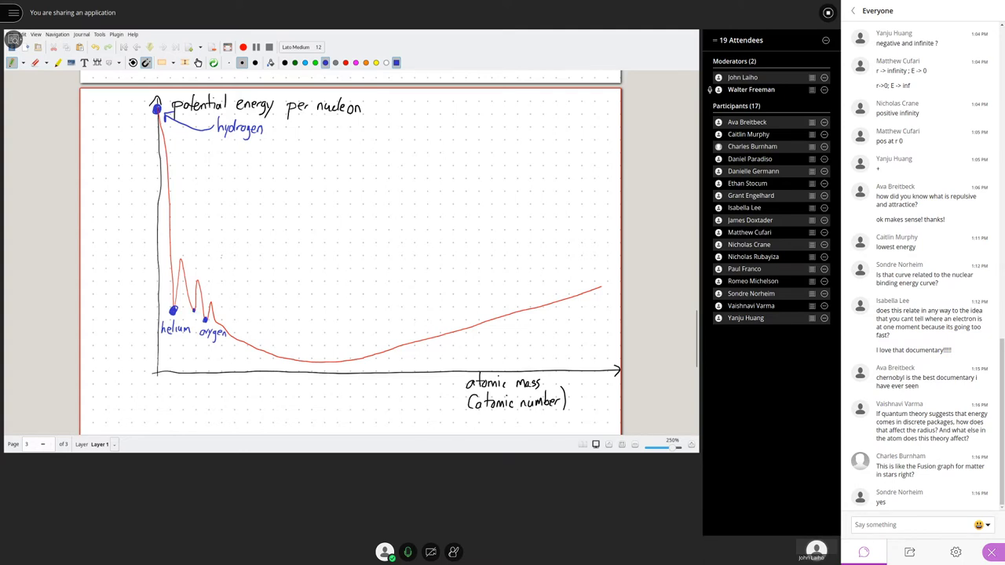
mouse_move(218, 235)
left_mouse_down()
mouse_move(189, 285)
mouse_move(197, 281)
left_mouse_up()
key("ctrl+shift+e")
mouse_move(236, 218)
left_mouse_down()
mouse_move(213, 238)
mouse_move(190, 297)
mouse_move(226, 241)
left_mouse_up()
key("ctrl+shift+p")
left_click_drag(230, 236, 254, 240)
Mark and label Si, the Fe minimum, and U, Pu at the curve's right end
scroll(352, 242, "down", 1)
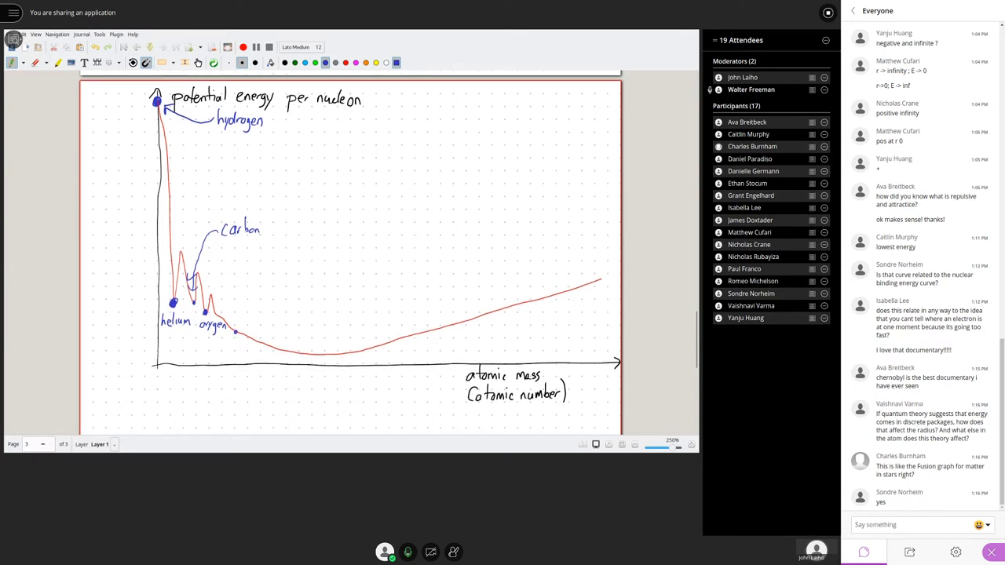
left_click_drag(265, 298, 253, 320)
left_click_drag(272, 279, 265, 290)
left_click_drag(275, 284, 275, 289)
left_click(315, 355)
left_click_drag(307, 336, 323, 314)
left_click(599, 280)
mouse_move(578, 246)
left_mouse_down()
mouse_move(587, 261)
mouse_move(589, 245)
left_mouse_up()
mouse_move(591, 261)
left_mouse_down()
mouse_move(588, 268)
mouse_move(604, 251)
mouse_move(608, 262)
left_mouse_up()
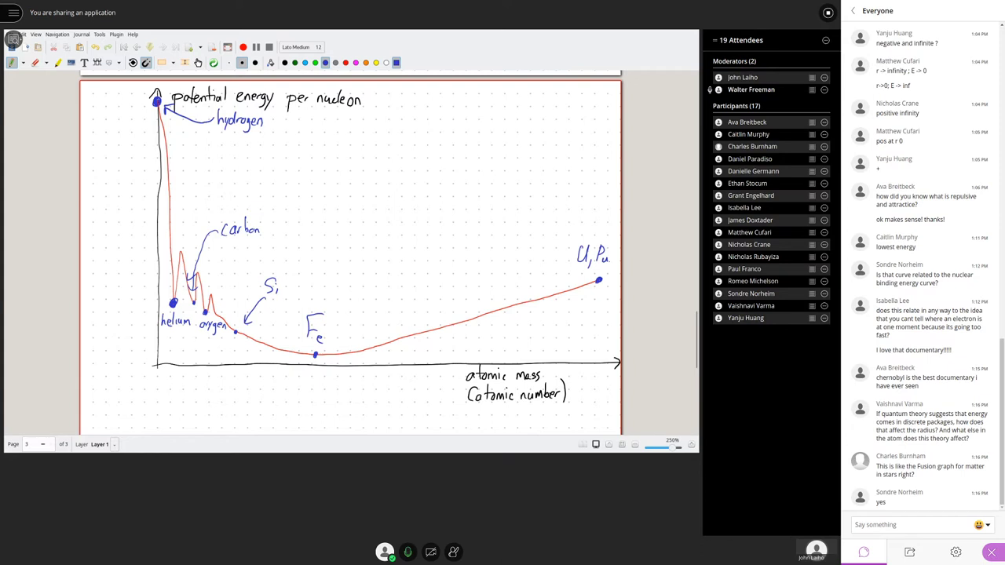
With a thicker orange pen, draw an arrow down from hydrogen labelled 'fusion'
left_click(366, 62)
left_click(254, 62)
mouse_move(179, 124)
left_mouse_down()
mouse_move(200, 162)
mouse_move(276, 227)
left_mouse_up()
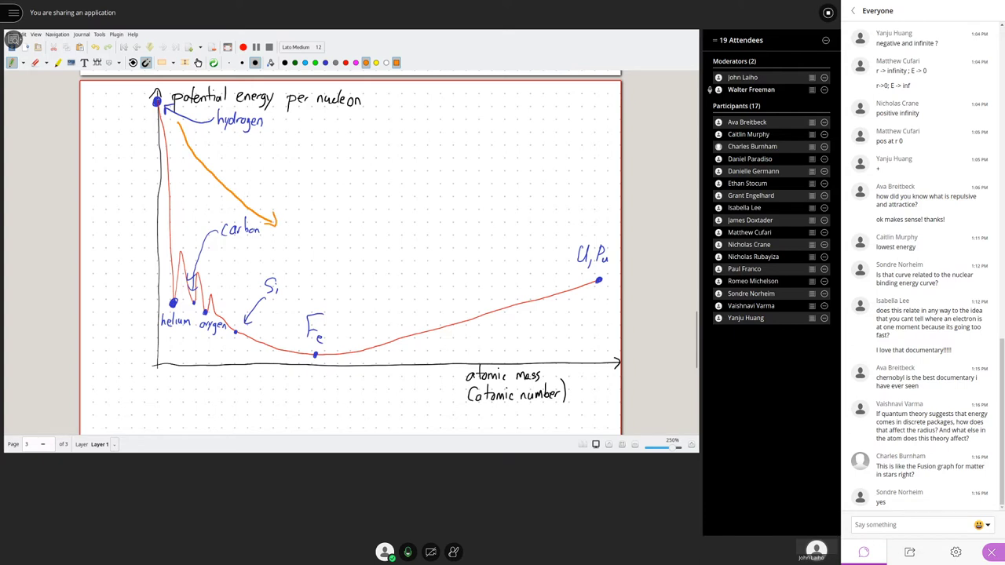
mouse_move(221, 146)
left_mouse_down()
mouse_move(213, 167)
mouse_move(221, 159)
left_mouse_up()
left_click_drag(218, 160, 237, 172)
left_click_drag(238, 168, 249, 173)
Draw an orange arrow leftward from U, Pu labelled 'fission'
left_click_drag(592, 268, 462, 300)
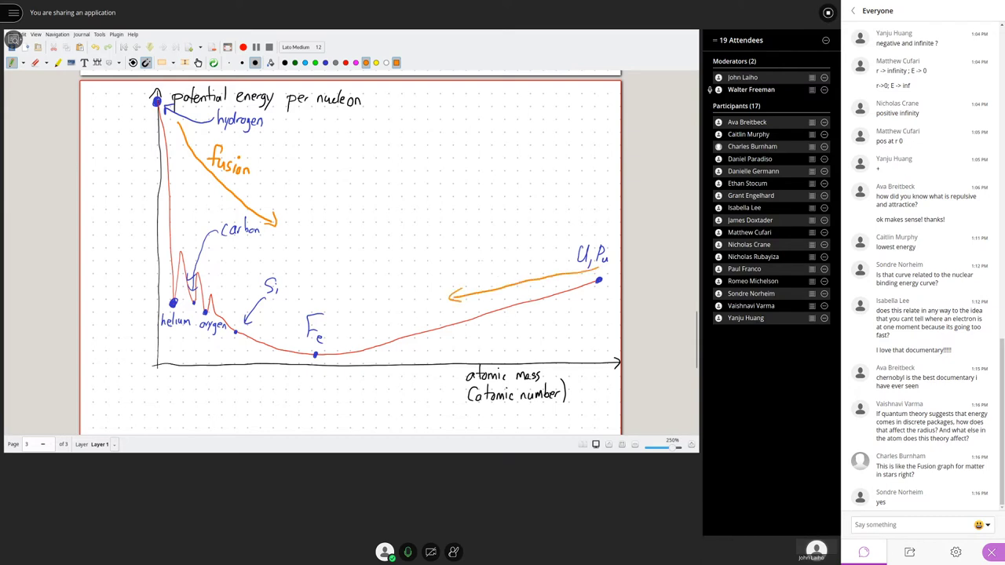
mouse_move(485, 259)
left_mouse_down()
mouse_move(477, 279)
mouse_move(486, 271)
mouse_move(497, 280)
left_mouse_up()
left_click_drag(506, 272, 524, 277)
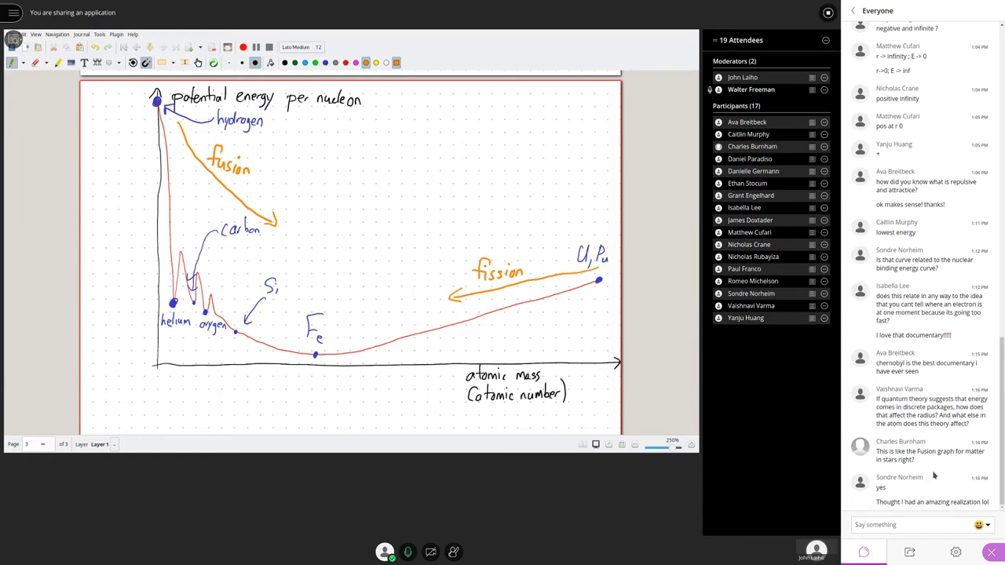
Scroll back to page 1's classical-versus-quantum E-versus-r graph and its E formula
scroll(114, 285, "up", 15)
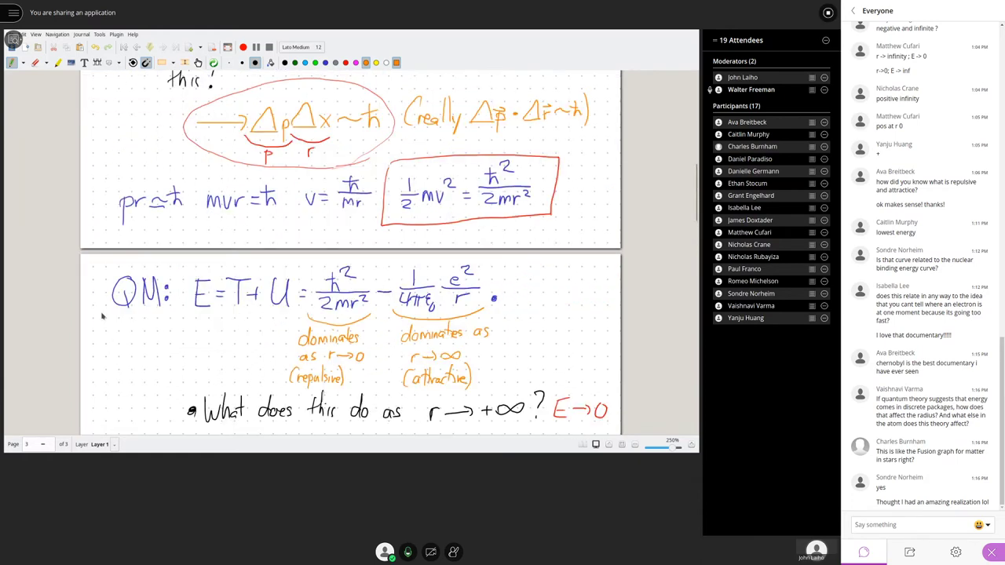
scroll(104, 218, "up", 5)
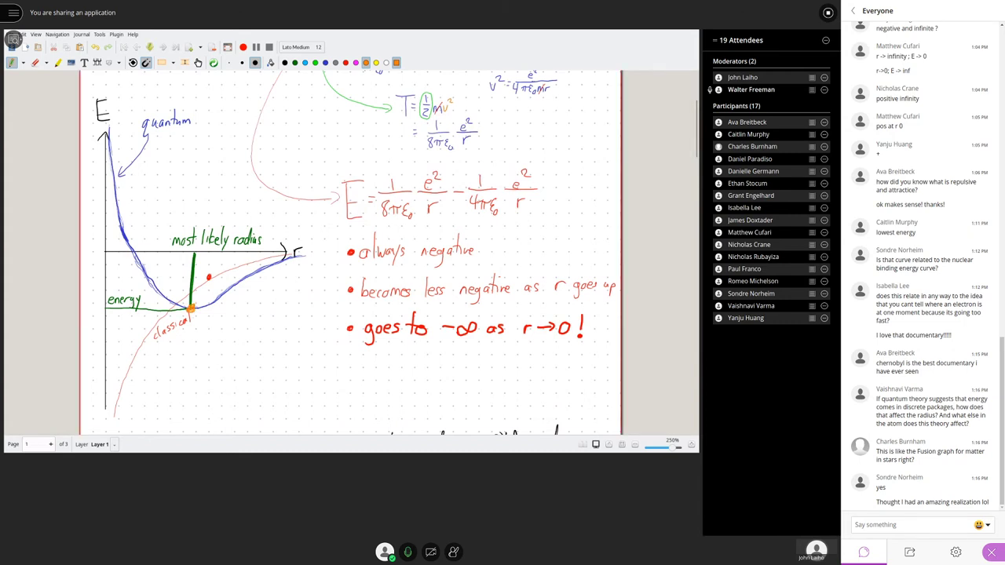
scroll(190, 308, "down", 15)
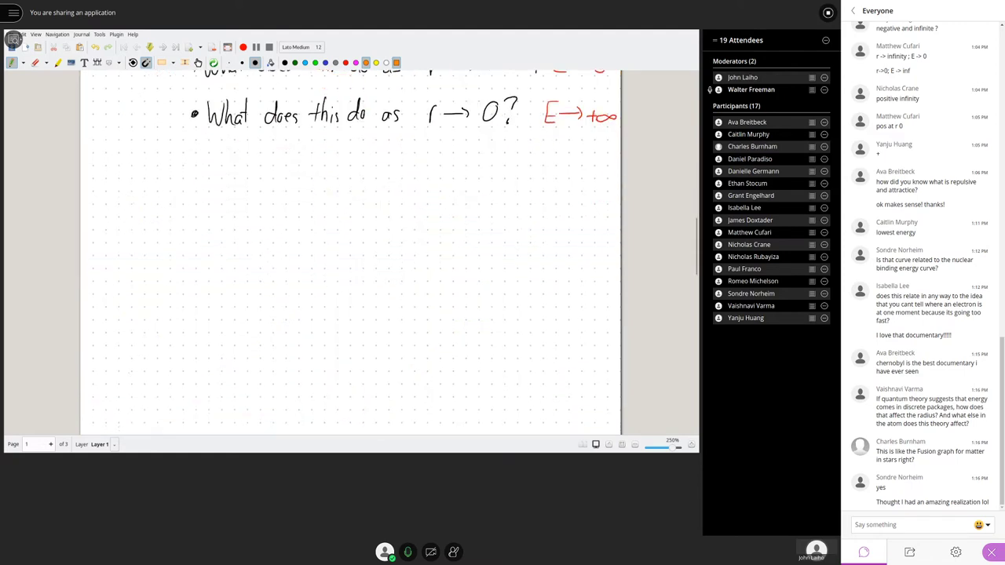
scroll(351, 251, "down", 5)
scroll(350, 251, "up", 1)
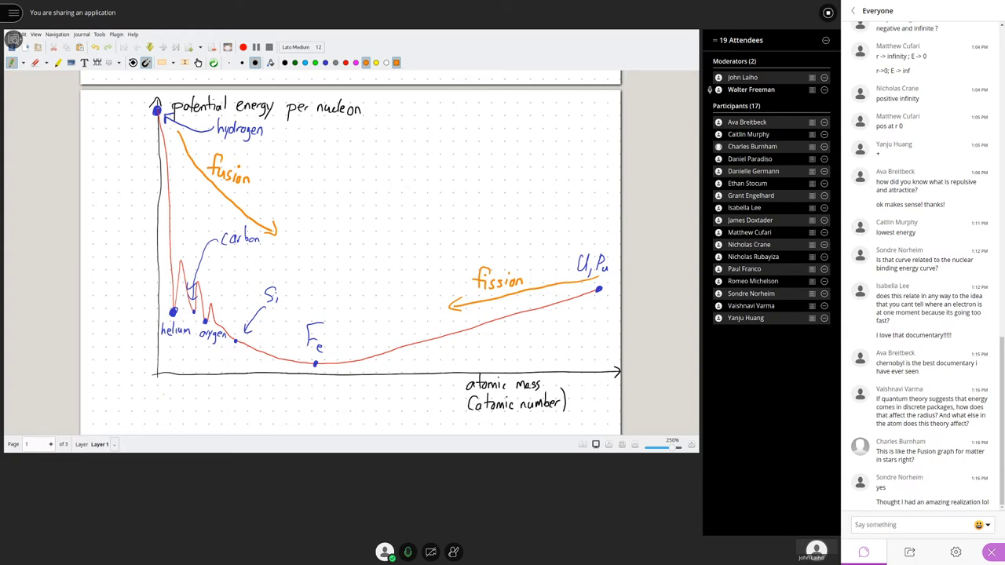
scroll(350, 252, "up", 10)
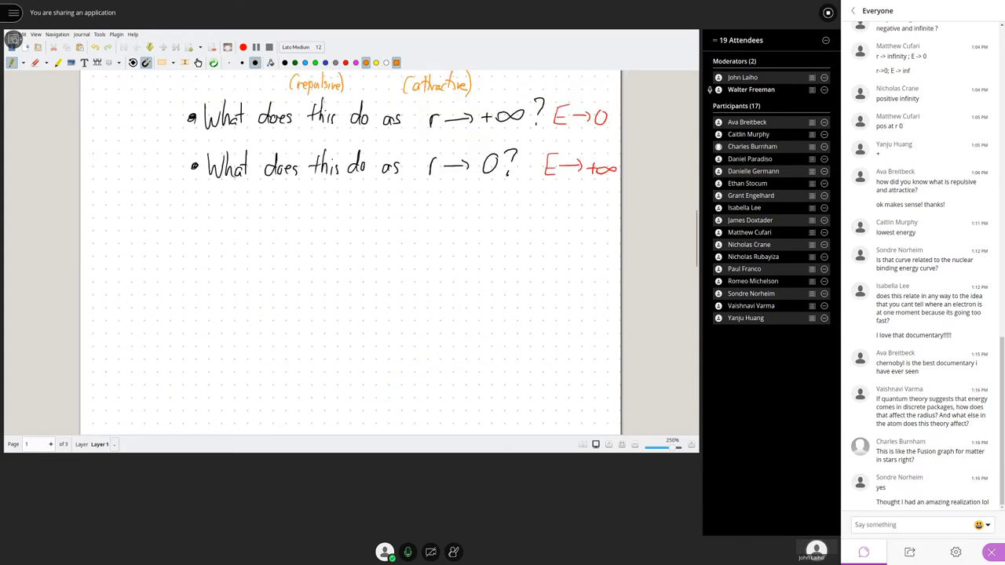
scroll(494, 274, "down", 10)
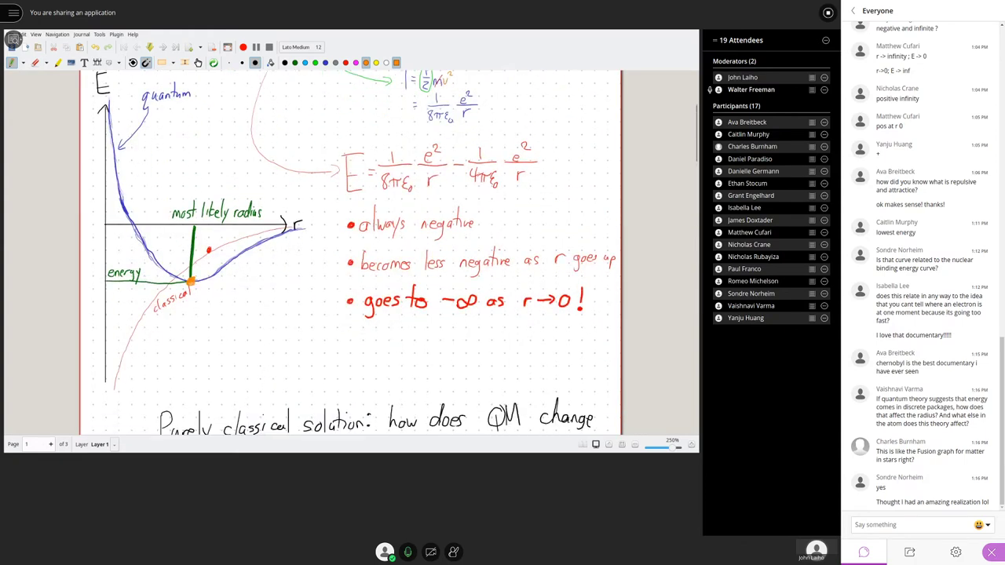
scroll(350, 400, "down", 1)
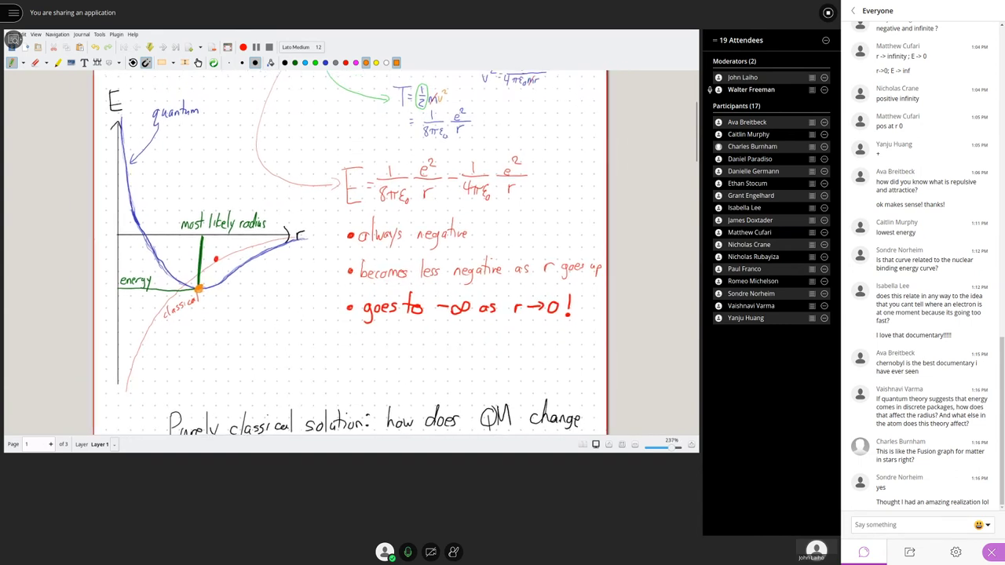
Draw a trial grey vertical mark left of the energy curve, then erase it
left_click(335, 63)
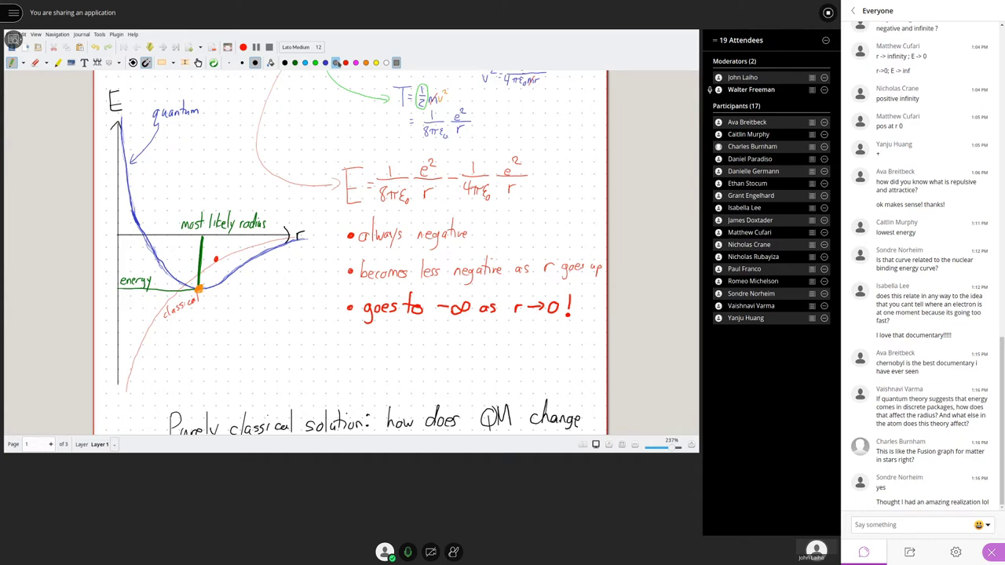
mouse_move(127, 211)
left_mouse_down()
mouse_move(127, 260)
mouse_move(127, 212)
left_mouse_up()
left_click_drag(127, 210, 127, 259)
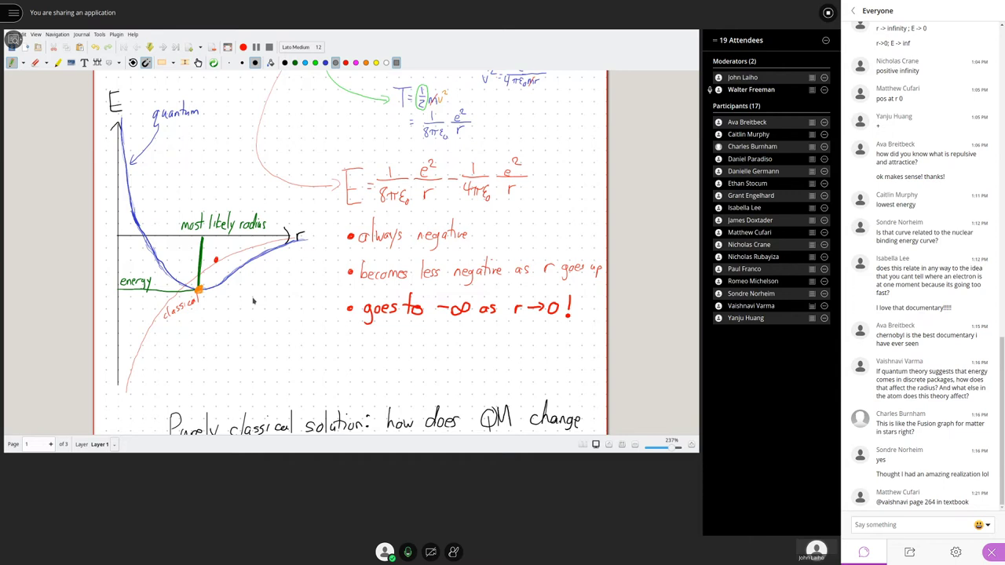
scroll(253, 301, "down", 1, "ctrl")
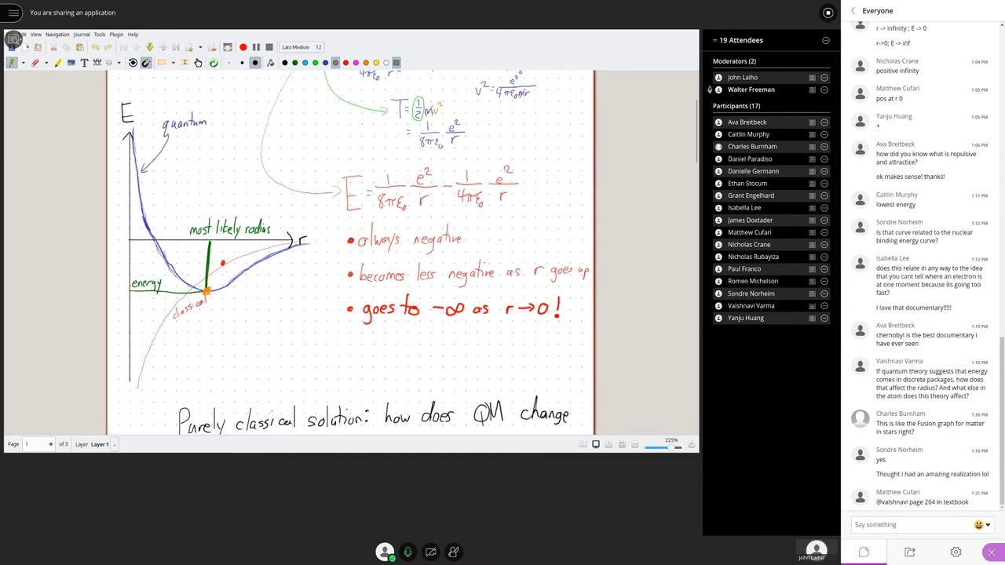
scroll(326, 306, "down", 1, "ctrl")
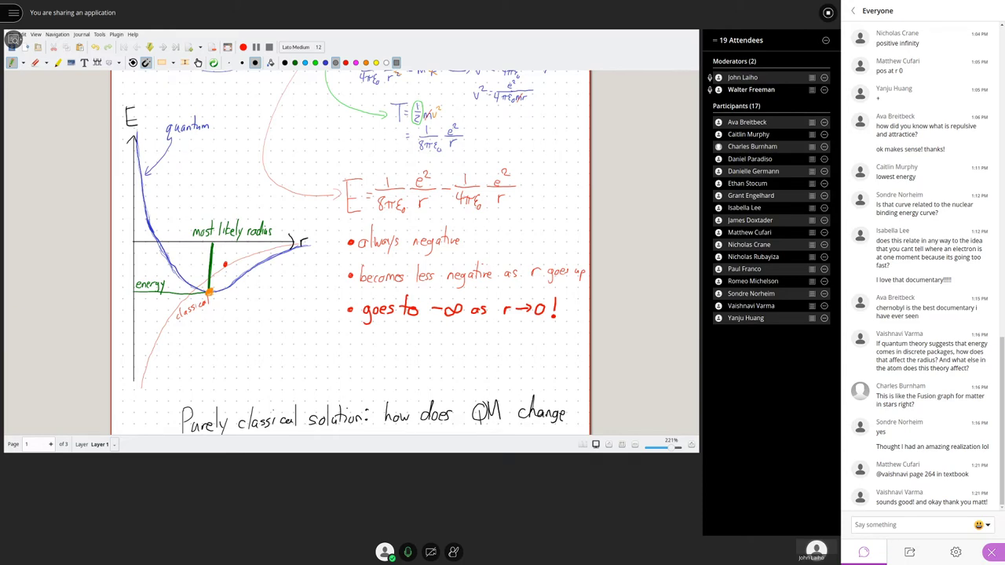
Scroll down to the QM E = T + U section and set the pen ink to dark green
scroll(477, 198, "down", 10)
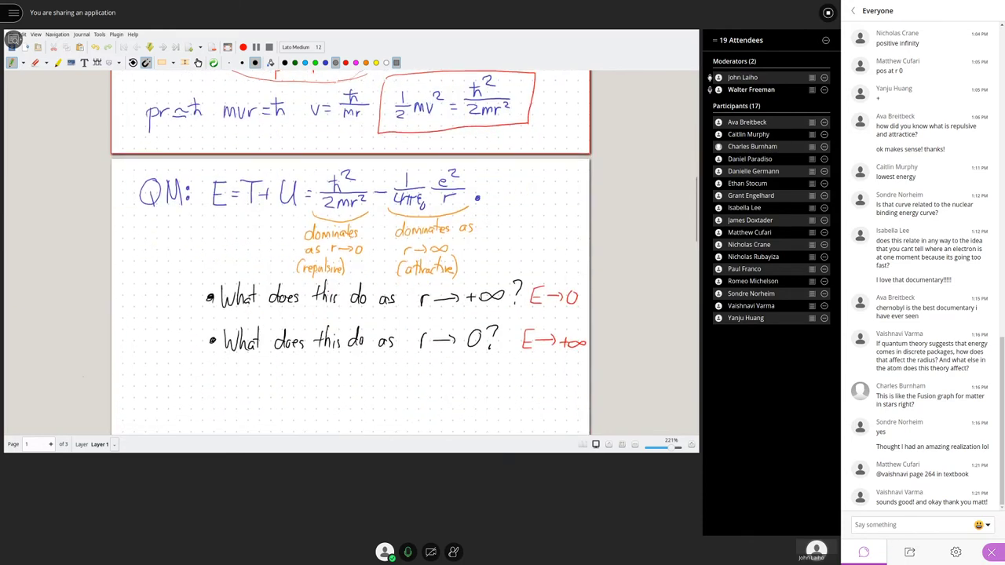
scroll(350, 251, "down", 2)
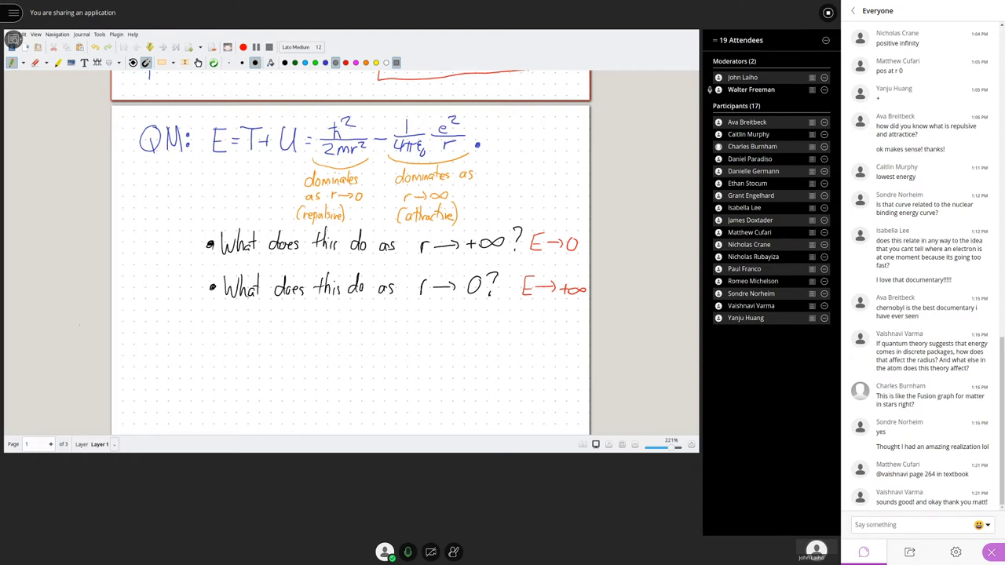
left_click(284, 63)
left_click(294, 63)
Draw a medium-width curved arrow from the QM equation to 'r_min = r where dE/dr = 0'
left_click(242, 63)
mouse_move(214, 165)
left_mouse_down()
mouse_move(182, 351)
mouse_move(250, 356)
mouse_move(242, 362)
mouse_move(264, 339)
mouse_move(278, 372)
mouse_move(289, 371)
mouse_move(269, 338)
mouse_move(271, 367)
mouse_move(327, 355)
left_mouse_up()
mouse_move(331, 342)
left_mouse_down()
mouse_move(342, 360)
mouse_move(394, 352)
left_mouse_up()
left_click_drag(376, 361, 377, 370)
left_click_drag(382, 371, 386, 363)
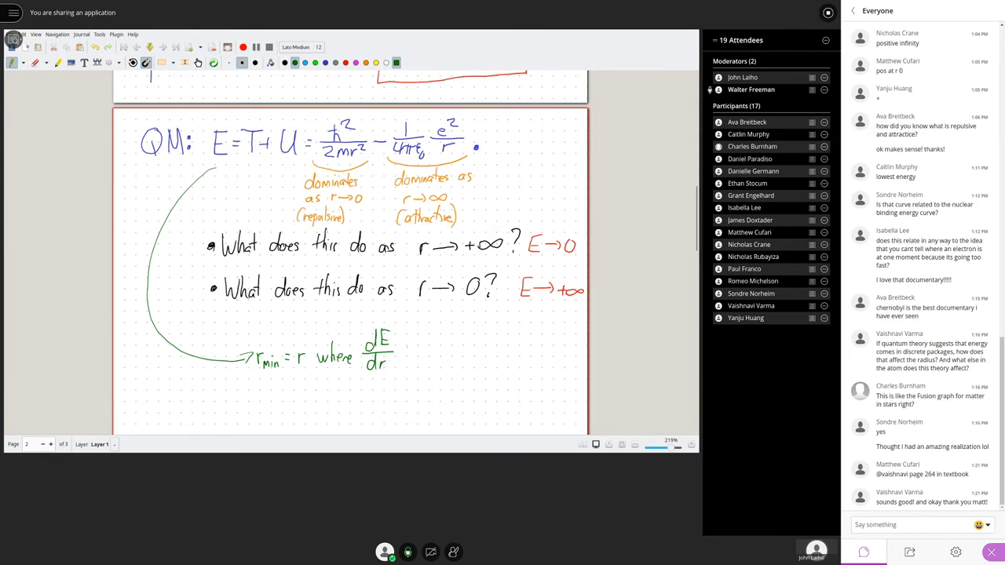
left_click_drag(416, 344, 415, 346)
Below the r_min line, begin the derivative dE/dr = −ħ²/mr³ in green
scroll(350, 251, "down", 2)
scroll(350, 251, "up", 3)
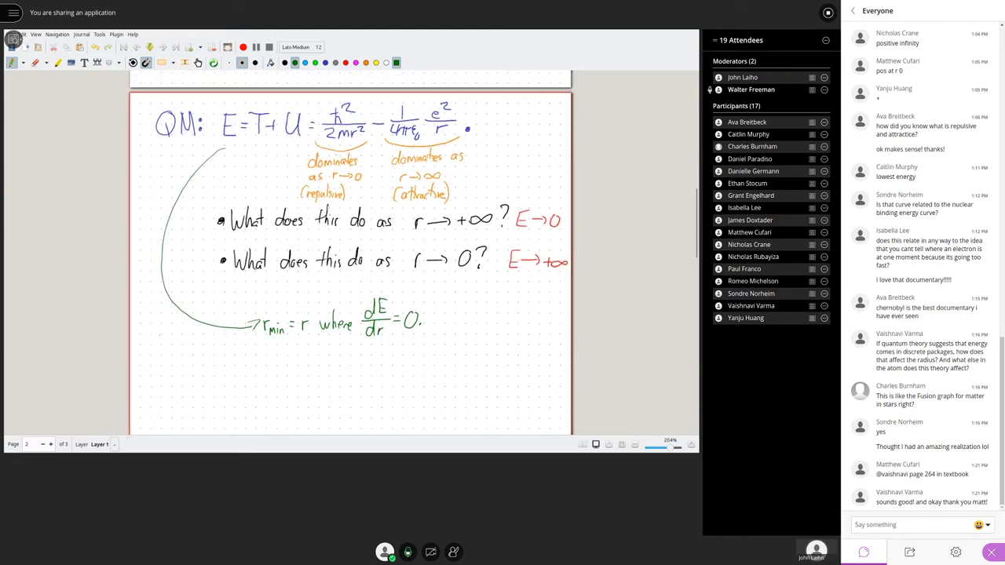
scroll(350, 251, "down", 2)
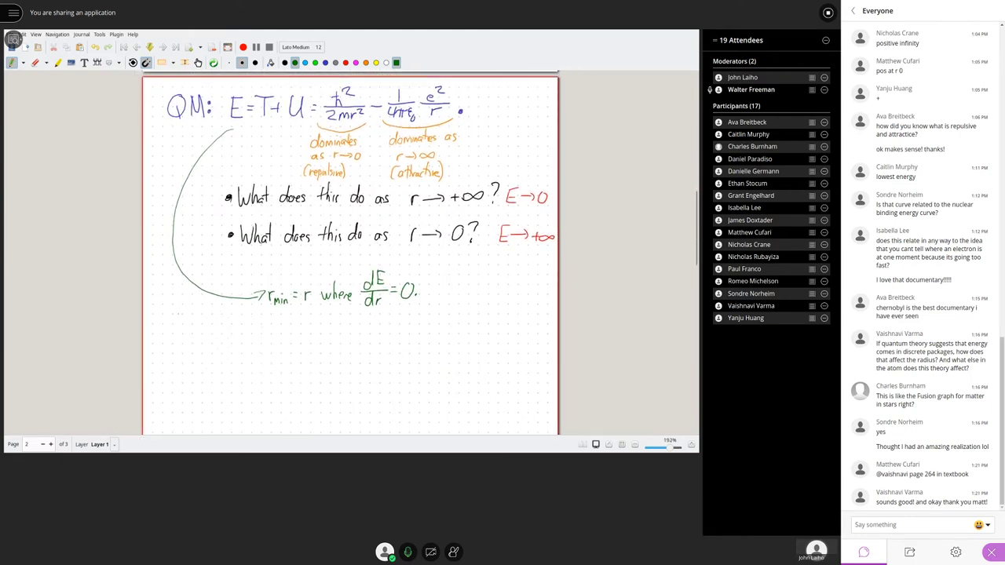
mouse_move(204, 336)
left_mouse_down()
mouse_move(200, 343)
mouse_move(225, 345)
mouse_move(206, 366)
left_mouse_up()
left_click_drag(211, 364, 220, 356)
left_click_drag(242, 348, 250, 348)
mouse_move(261, 335)
left_mouse_down()
mouse_move(266, 349)
mouse_move(274, 335)
mouse_move(285, 348)
mouse_move(270, 363)
left_mouse_up()
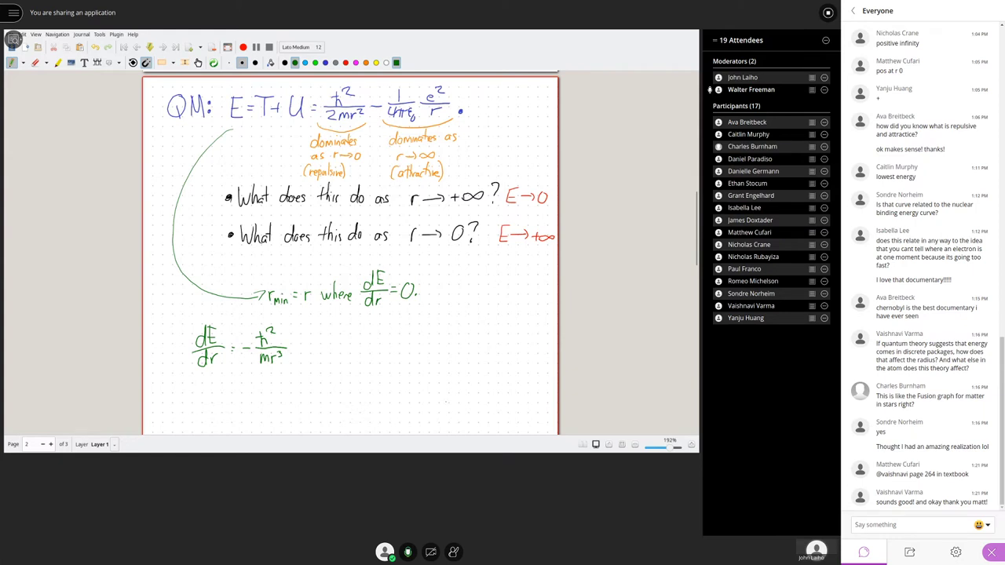
Add + e²/4πε₀r² and finish the line with = 0
left_click_drag(297, 343, 297, 352)
left_click_drag(293, 347, 301, 348)
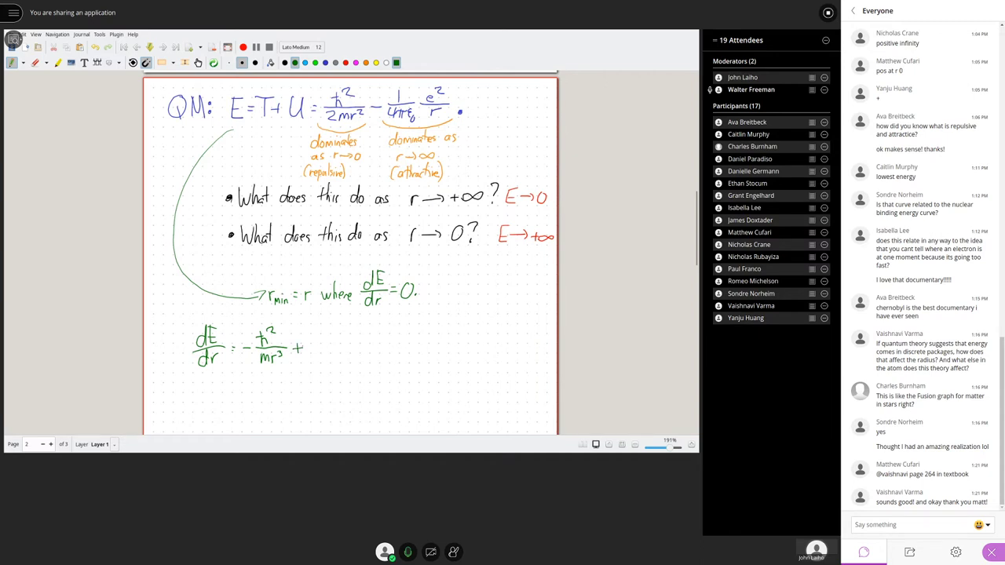
scroll(318, 336, "up", 1)
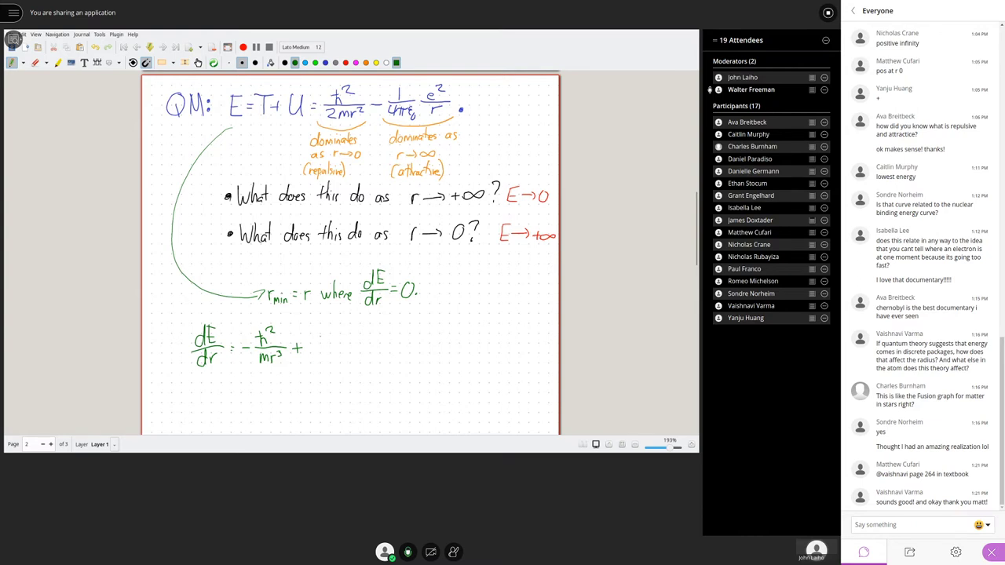
mouse_move(316, 340)
left_mouse_down()
mouse_move(332, 335)
mouse_move(342, 347)
left_mouse_up()
left_click_drag(329, 356, 329, 359)
mouse_move(353, 344)
left_mouse_down()
mouse_move(375, 361)
mouse_move(377, 341)
left_mouse_up()
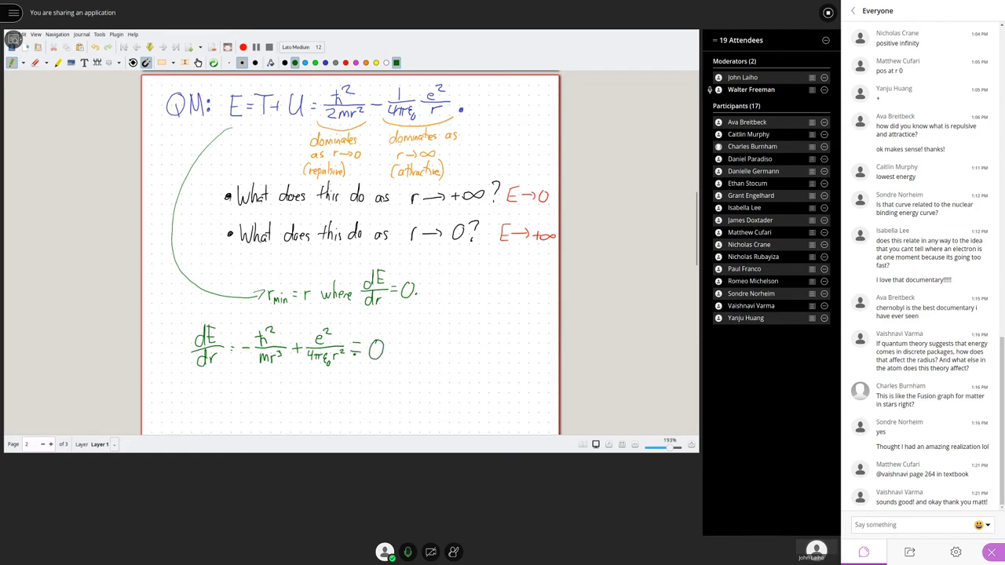
scroll(350, 251, "down", 3)
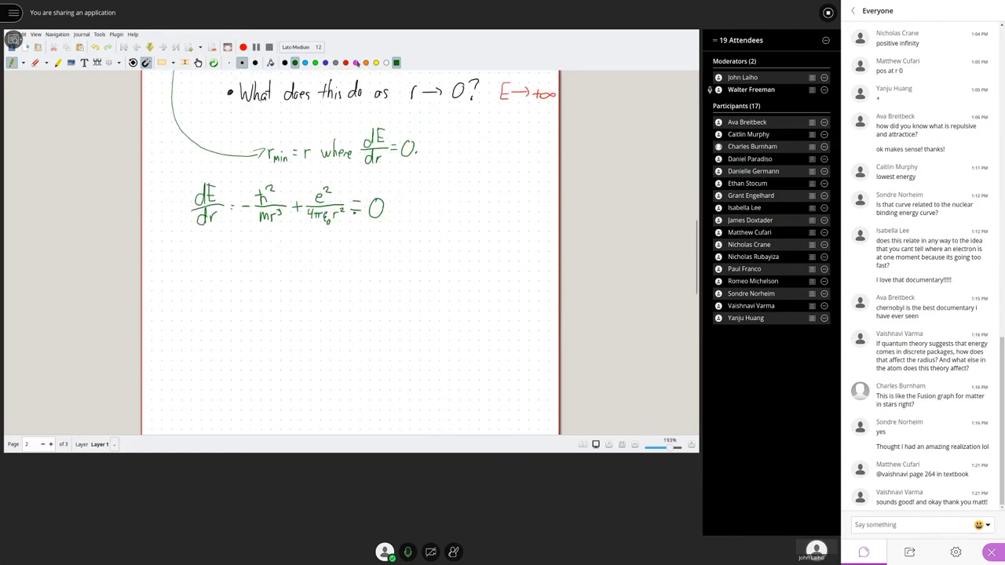
In red, cancel the r power and write ħ²/mr = e²/4πε₀ leading to r_min energy
left_click(345, 63)
scroll(350, 330, "down", 1)
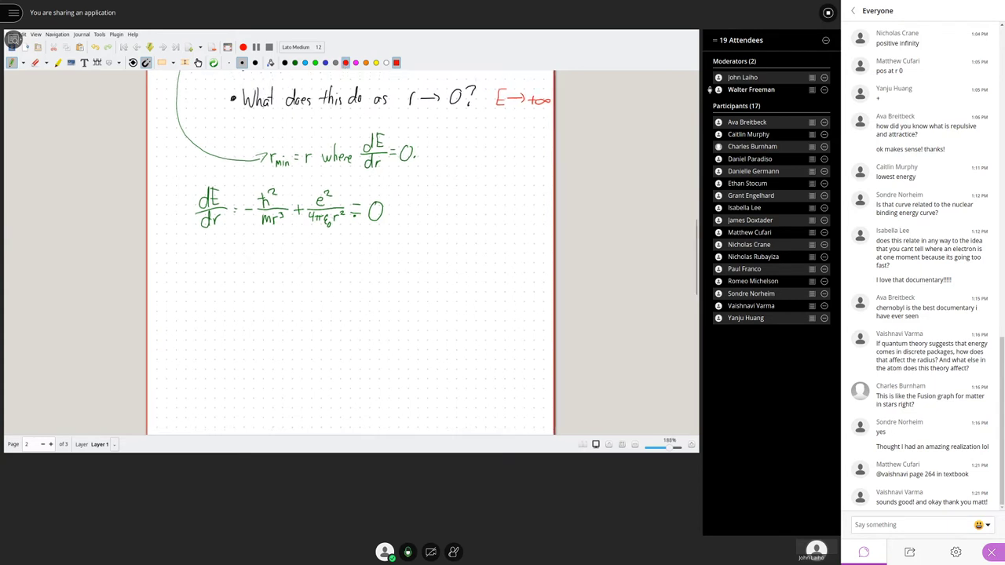
left_click_drag(330, 221, 342, 214)
mouse_move(254, 245)
left_mouse_down()
mouse_move(271, 267)
mouse_move(247, 284)
mouse_move(330, 251)
mouse_move(338, 264)
mouse_move(308, 275)
left_mouse_up()
mouse_move(307, 269)
left_mouse_down()
mouse_move(305, 282)
mouse_move(327, 280)
mouse_move(368, 262)
left_mouse_up()
mouse_move(351, 267)
left_mouse_down()
mouse_move(371, 273)
mouse_move(390, 259)
left_mouse_up()
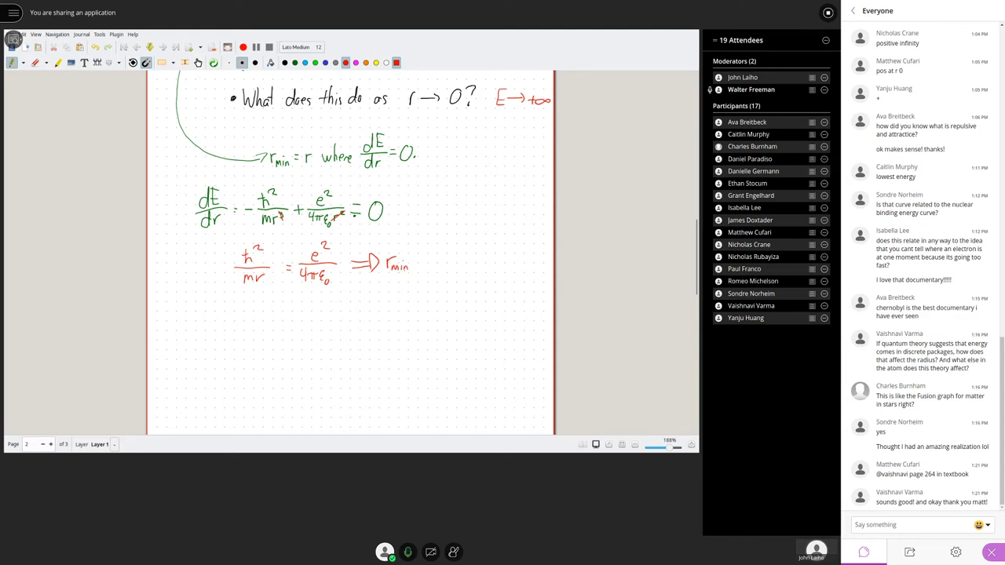
left_click_drag(389, 278, 415, 289)
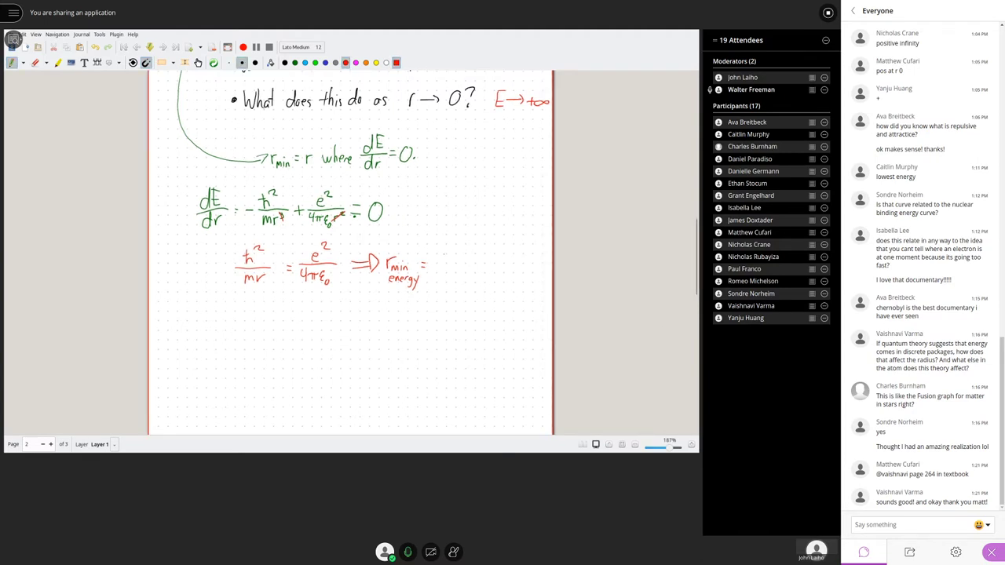
Write r_min = 4πε₀ħ²/me² with the estimate ≈ 5.3·10⁻¹¹ m
left_click_drag(441, 242, 446, 259)
mouse_move(449, 250)
left_mouse_down()
mouse_move(462, 250)
mouse_move(453, 260)
mouse_move(481, 250)
left_mouse_up()
left_click_drag(480, 249, 494, 245)
mouse_move(438, 260)
left_mouse_down()
mouse_move(496, 262)
mouse_move(468, 278)
left_mouse_up()
left_click_drag(471, 268, 474, 271)
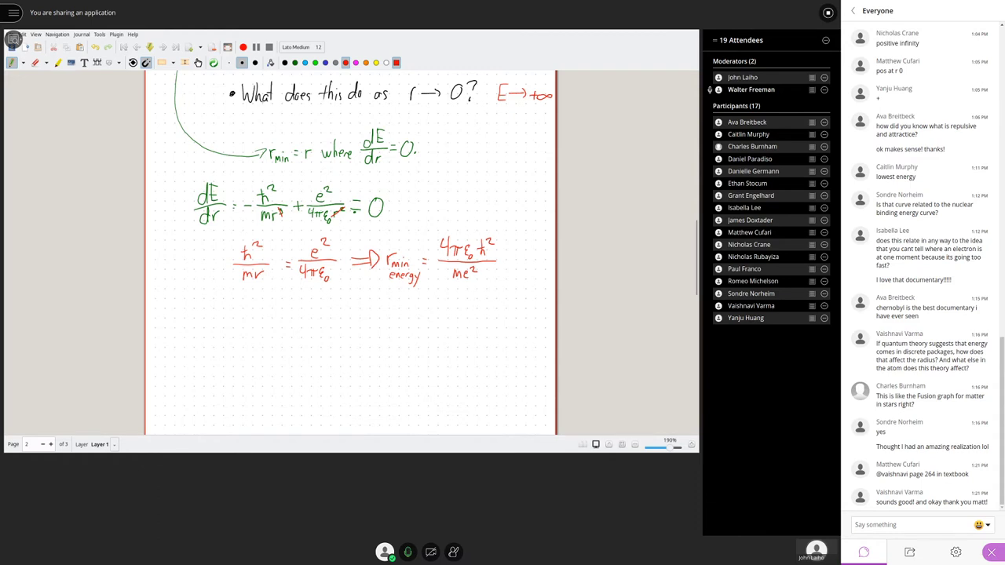
mouse_move(411, 304)
left_mouse_down()
mouse_move(434, 298)
mouse_move(436, 312)
mouse_move(454, 296)
mouse_move(450, 311)
mouse_move(479, 308)
left_mouse_up()
mouse_move(488, 292)
left_mouse_down()
mouse_move(483, 303)
mouse_move(488, 294)
left_mouse_up()
left_click_drag(492, 292, 495, 292)
left_click_drag(498, 289, 522, 310)
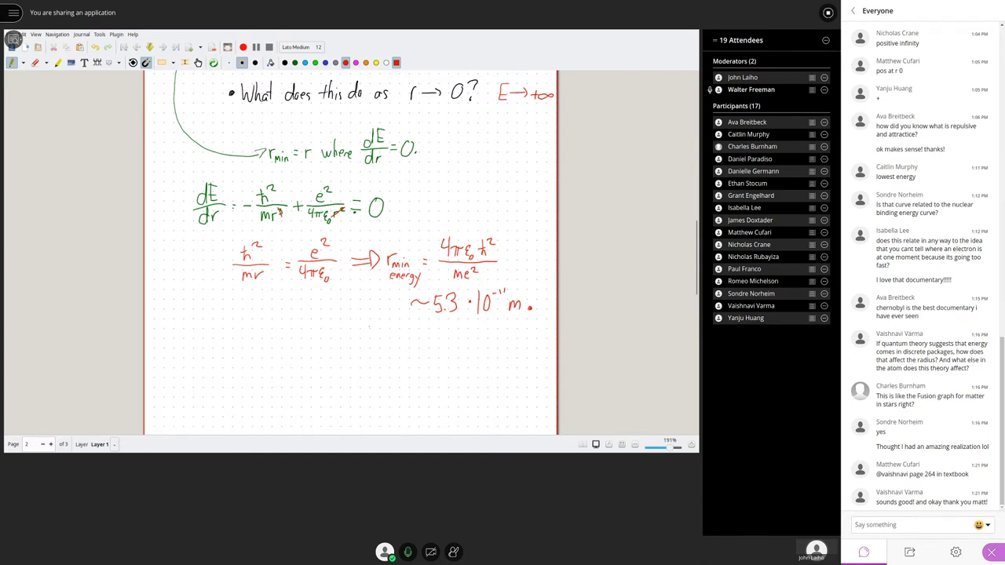
Write "Bohr radius" in quotes in red, followed by an arrow
mouse_move(193, 333)
left_mouse_down()
mouse_move(193, 350)
mouse_move(206, 346)
left_mouse_up()
left_click_drag(215, 329, 221, 349)
mouse_move(221, 349)
left_mouse_down()
mouse_move(226, 340)
mouse_move(245, 348)
left_mouse_up()
left_click_drag(253, 341, 263, 349)
left_click_drag(266, 340, 272, 347)
mouse_move(279, 340)
left_mouse_down()
mouse_move(275, 348)
mouse_move(279, 337)
left_mouse_up()
left_click_drag(285, 331, 315, 343)
mouse_move(310, 338)
left_mouse_down()
mouse_move(310, 348)
mouse_move(349, 349)
left_mouse_up()
Start the definition after the arrow: 'radius of electron orbit of'
left_click_drag(351, 340, 405, 346)
left_click_drag(413, 327, 419, 346)
left_click_drag(421, 341, 428, 347)
left_click_drag(423, 338, 454, 345)
left_click_drag(455, 342, 475, 345)
mouse_move(479, 328)
left_mouse_down()
mouse_move(480, 343)
mouse_move(495, 341)
left_mouse_up()
left_click_drag(515, 324, 505, 342)
left_click_drag(503, 336, 511, 335)
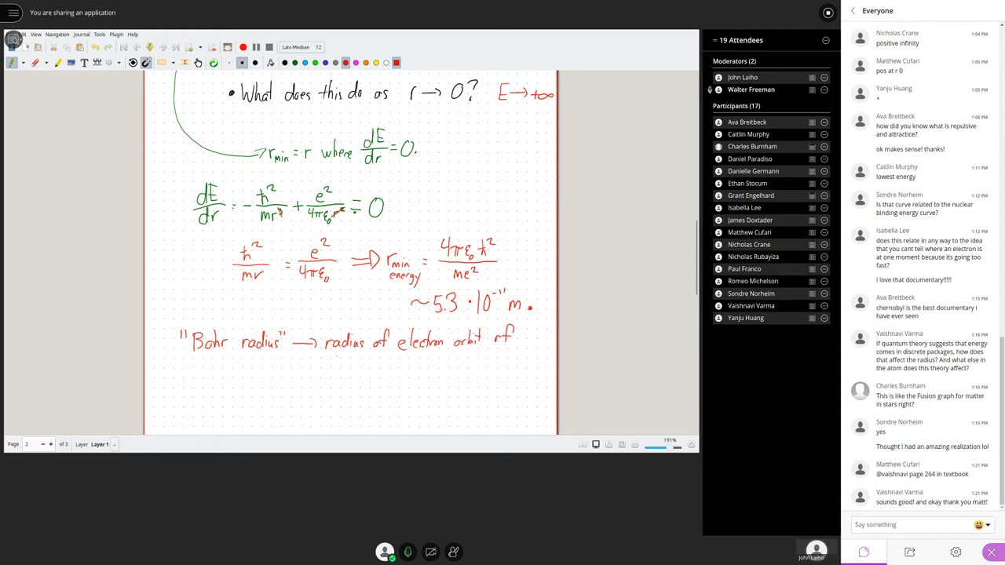
Finish the definition on the next line with 'ground state of hydrogen'
left_click_drag(328, 364, 321, 379)
left_click_drag(330, 371, 337, 366)
left_click_drag(343, 363, 382, 368)
left_click_drag(392, 362, 396, 366)
left_click_drag(392, 359, 416, 363)
mouse_move(428, 353)
left_mouse_down()
mouse_move(424, 367)
mouse_move(457, 373)
mouse_move(472, 361)
mouse_move(472, 374)
left_mouse_up()
left_click_drag(480, 364, 492, 365)
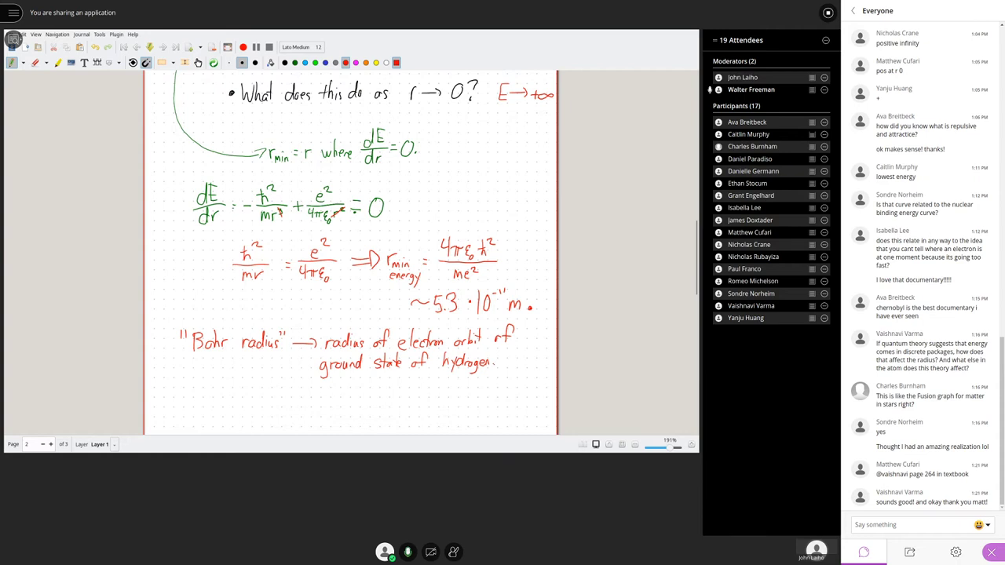
Scroll down and write E(r₀) in red below the Bohr radius definition
scroll(353, 252, "down", 3)
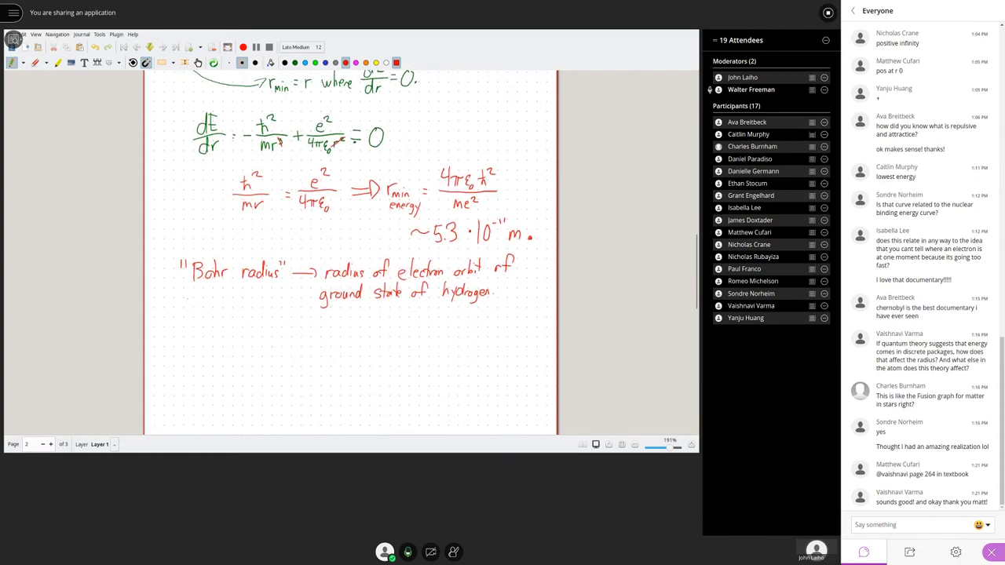
scroll(353, 251, "down", 3)
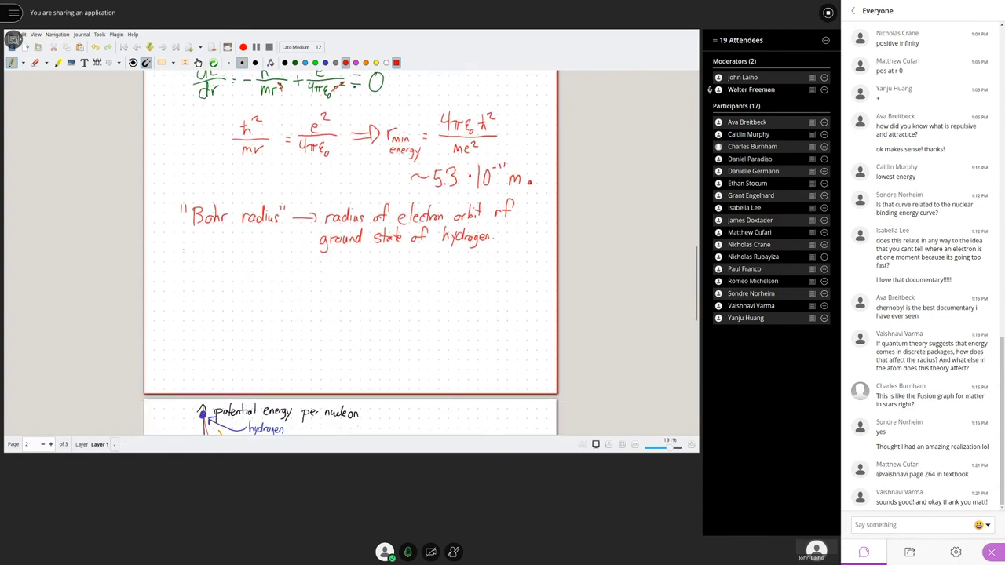
scroll(186, 279, "down", 1)
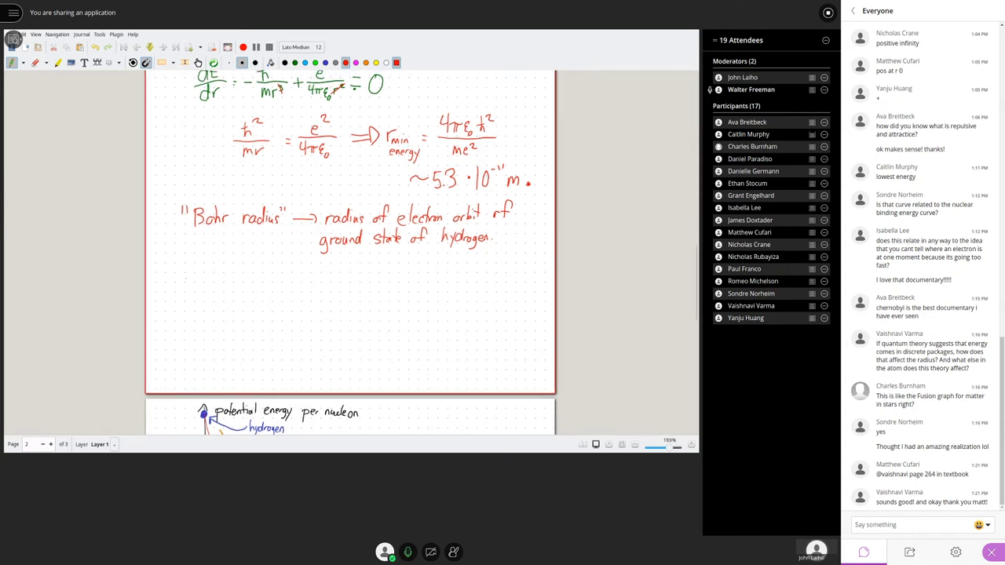
mouse_move(189, 264)
left_mouse_down()
mouse_move(174, 271)
mouse_move(188, 288)
left_mouse_up()
mouse_move(175, 279)
left_mouse_down()
mouse_move(200, 288)
mouse_move(209, 279)
mouse_move(208, 288)
left_mouse_up()
left_click_drag(214, 265, 214, 295)
Complete the energy as E(r₀) = −2.28·10⁻¹⁸ J in red
left_click(325, 62)
mouse_move(235, 237)
left_mouse_down()
mouse_move(234, 251)
mouse_move(250, 253)
left_mouse_up()
left_click(345, 62)
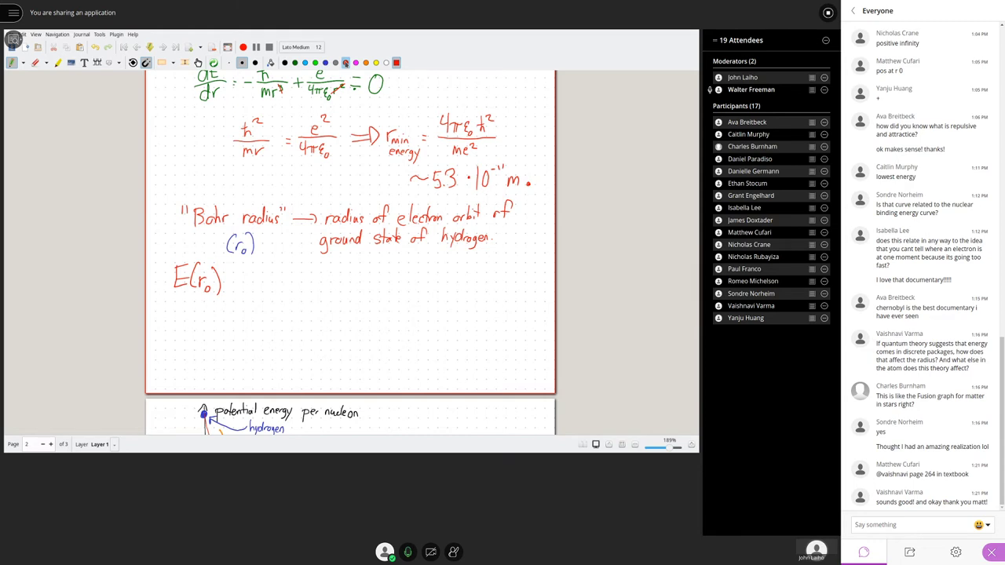
left_click_drag(229, 284, 234, 284)
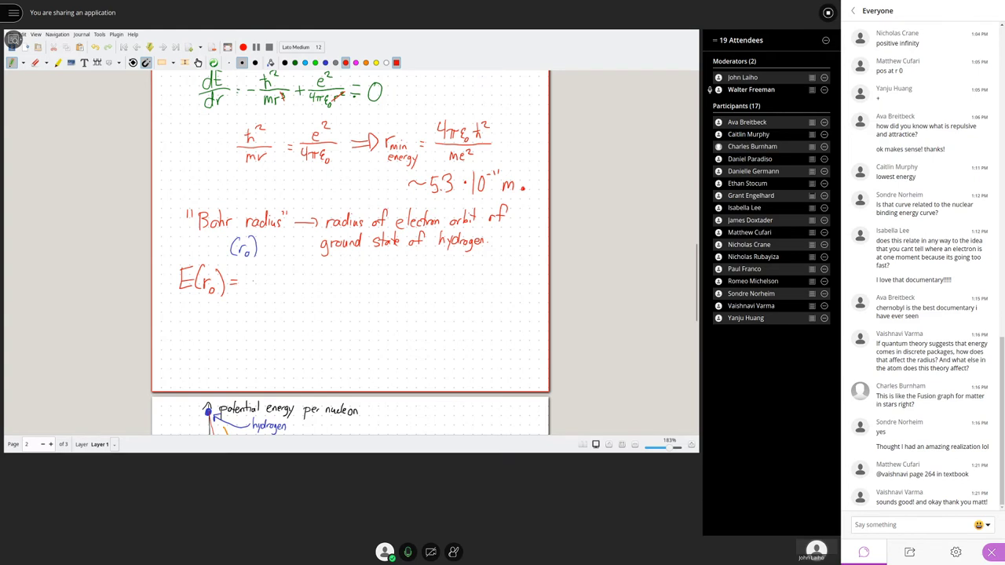
mouse_move(255, 276)
left_mouse_down()
mouse_move(264, 289)
mouse_move(273, 274)
mouse_move(282, 289)
left_mouse_up()
mouse_move(288, 275)
left_mouse_down()
mouse_move(309, 289)
mouse_move(315, 278)
left_mouse_up()
left_click_drag(321, 276, 328, 279)
left_click_drag(334, 273, 342, 292)
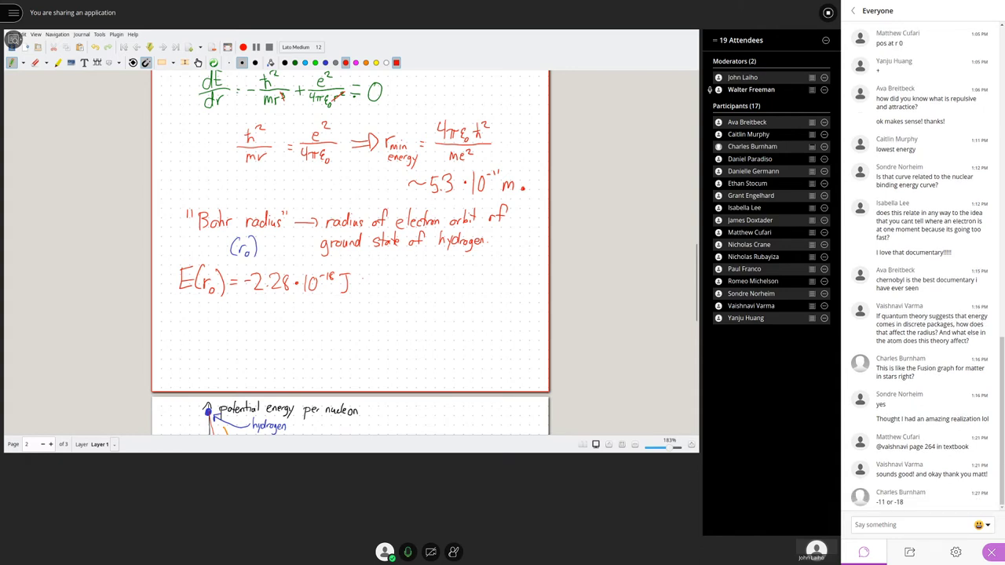
Erase the misplaced J and exponent digit, then append = −13.6 eV
key("ctrl+shift+e")
mouse_move(337, 298)
left_mouse_down()
mouse_move(342, 281)
mouse_move(332, 276)
mouse_move(339, 292)
mouse_move(351, 275)
left_mouse_up()
key("ctrl+shift+p")
left_click_drag(380, 276, 380, 292)
mouse_move(384, 277)
left_mouse_down()
mouse_move(386, 291)
mouse_move(426, 294)
mouse_move(442, 276)
left_mouse_up()
Box the −13.6 eV value in light blue
left_click(305, 62)
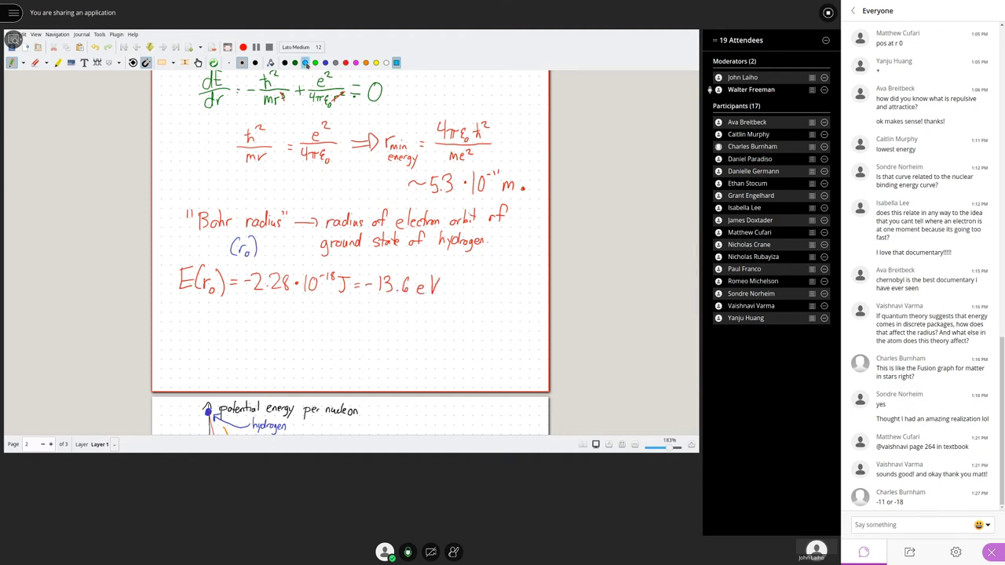
mouse_move(365, 277)
left_mouse_down()
mouse_move(365, 301)
mouse_move(456, 297)
left_mouse_up()
mouse_move(365, 268)
left_mouse_down()
mouse_move(453, 269)
mouse_move(453, 301)
left_mouse_up()
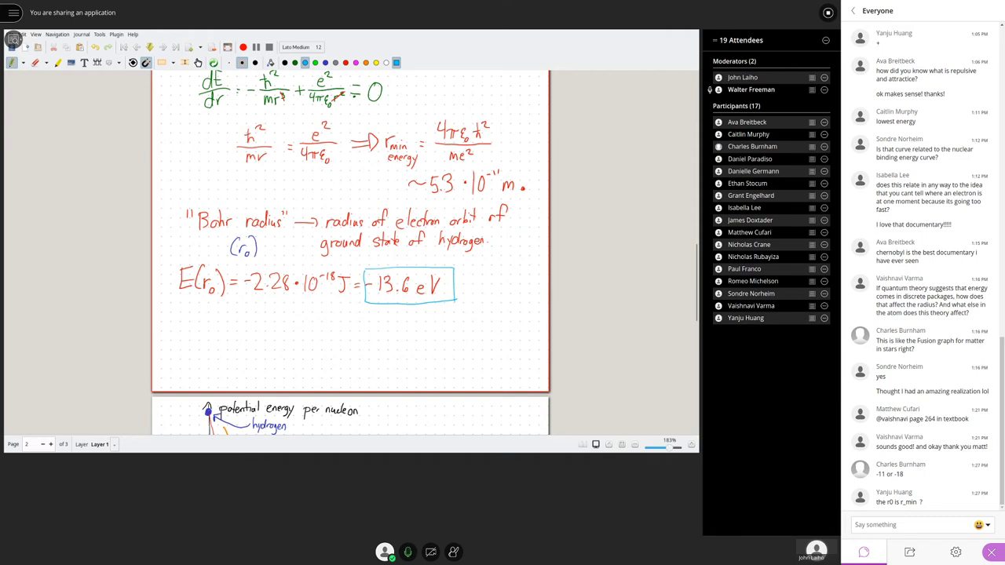
Write 'energy' in green under the earlier r_min and scroll back to page 1
scroll(456, 299, "up", 3)
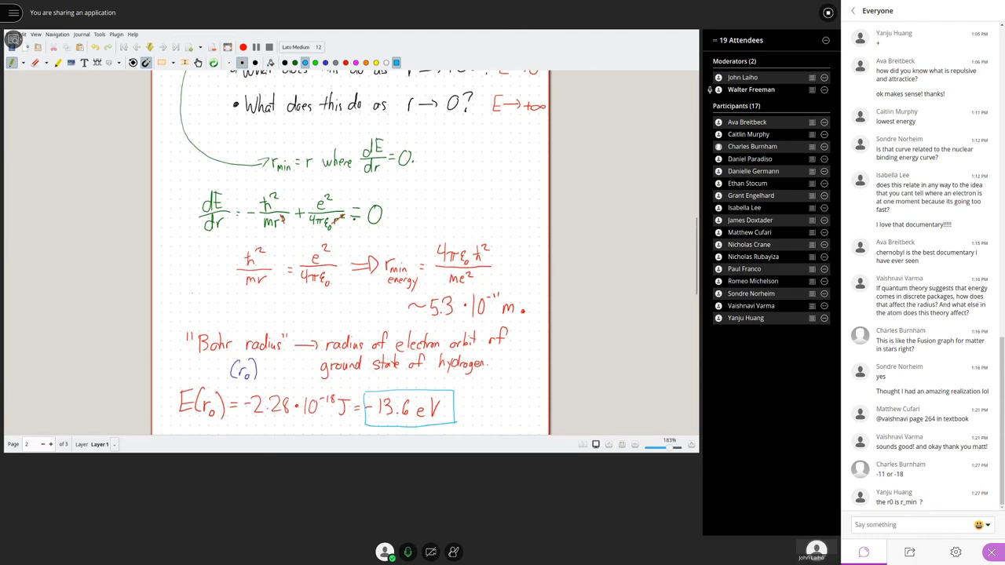
left_click(294, 62)
left_click_drag(274, 181, 303, 191)
scroll(350, 251, "up", 10)
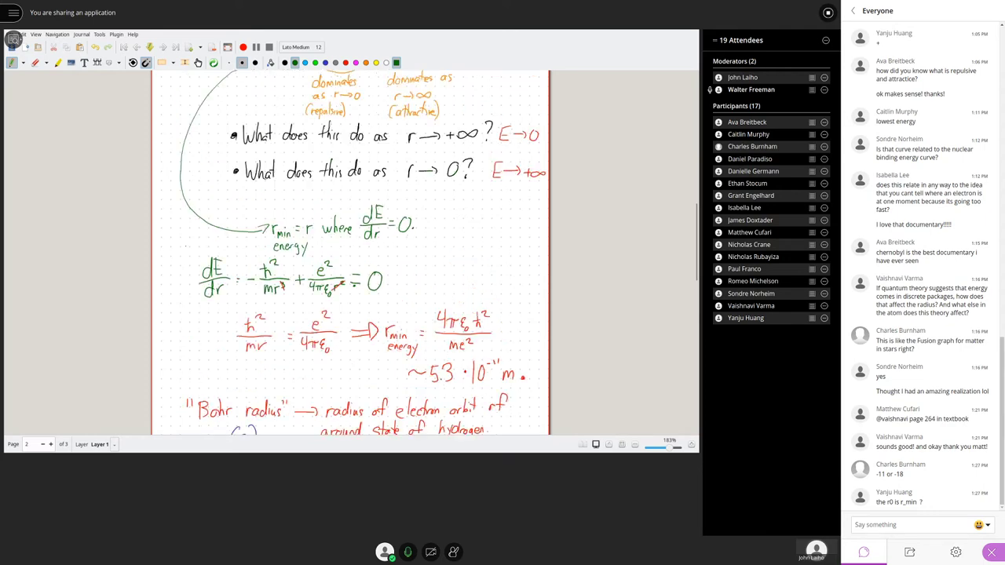
scroll(350, 251, "up", 3)
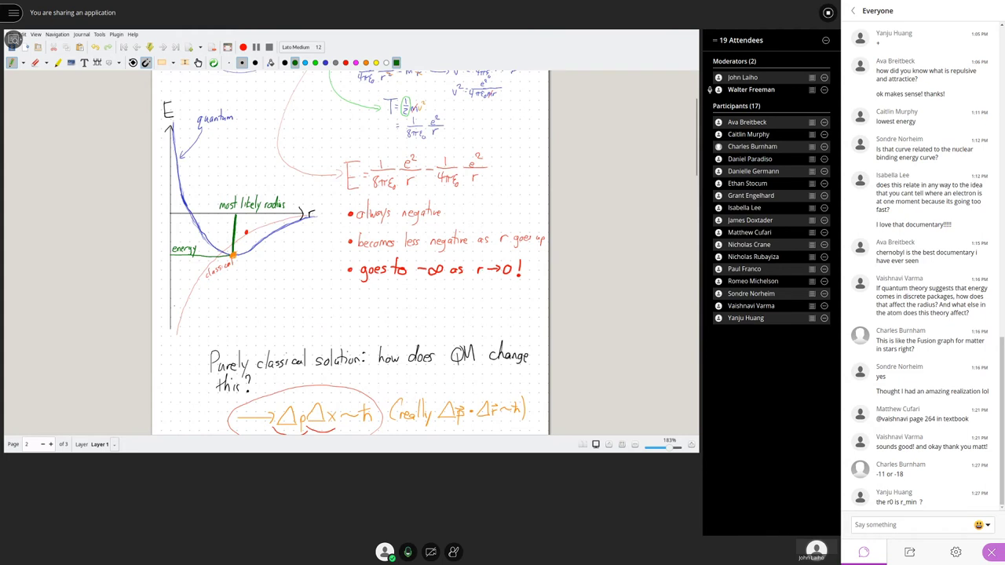
Label the curve minimum 'Bohr radius r₀' in green
left_click(325, 63)
left_click(294, 63)
mouse_move(219, 178)
left_mouse_down()
mouse_move(263, 186)
mouse_move(265, 174)
left_mouse_up()
left_click_drag(267, 179, 292, 185)
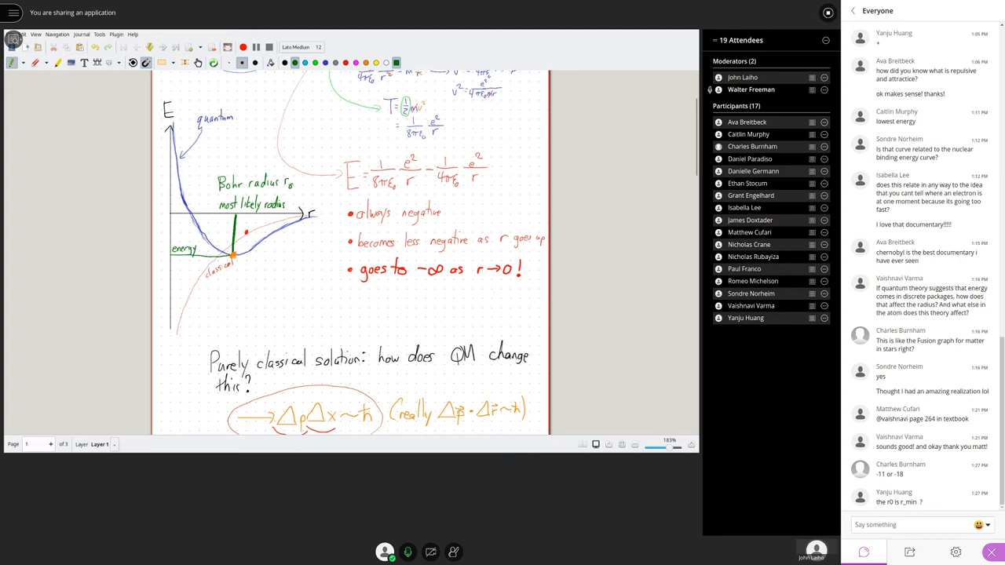
scroll(349, 267, "up", 4)
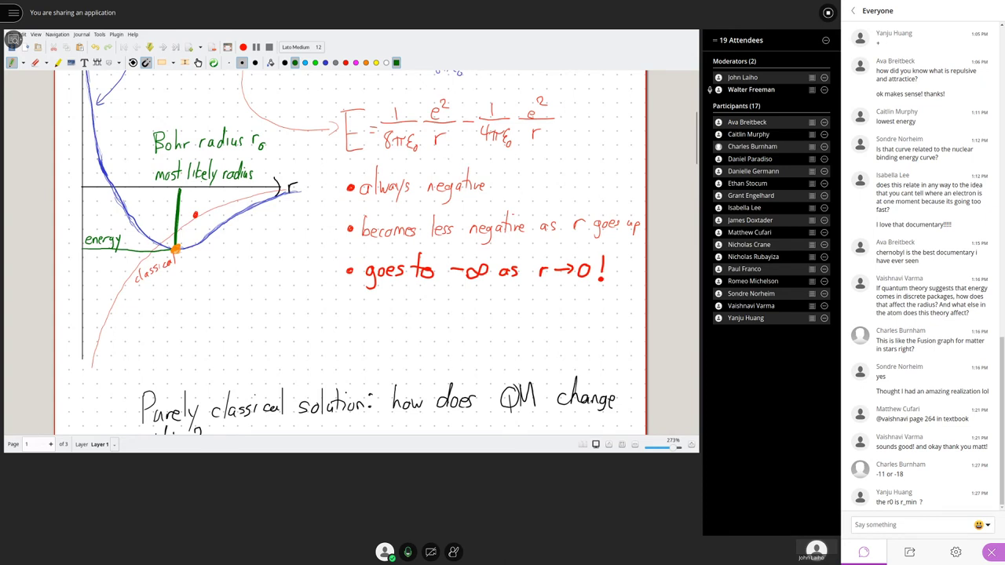
mouse_move(264, 146)
left_mouse_down()
mouse_move(274, 149)
mouse_move(263, 148)
left_mouse_up()
In pink, trace the energy baseline and draw a thin line to the orange minimum marker
left_click(355, 62)
left_click_drag(83, 250, 176, 249)
left_click_drag(292, 305, 191, 266)
left_click_drag(298, 314, 291, 305)
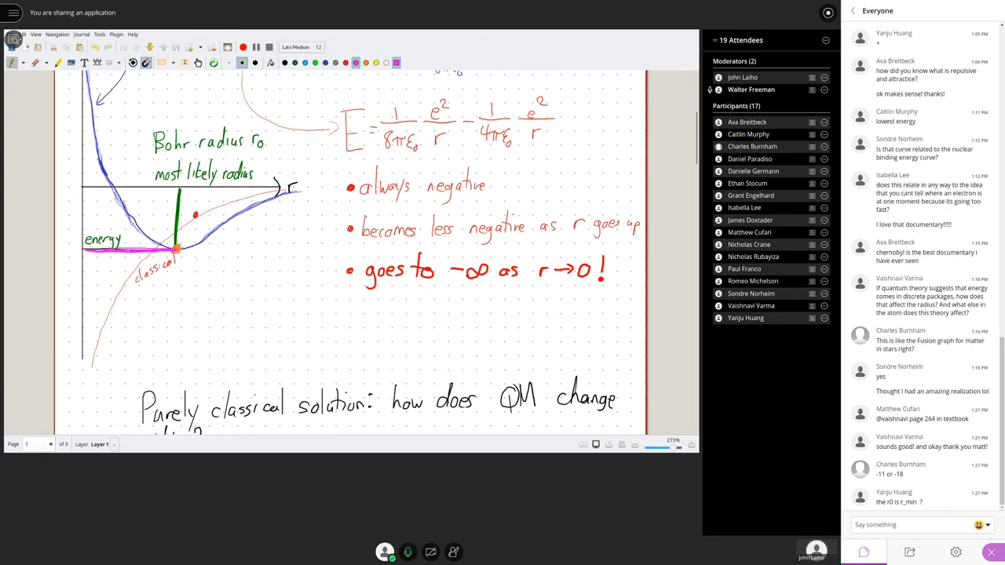
left_click(229, 62)
left_click_drag(193, 301, 184, 255)
Write 'binding energy of hydrogen: -13.6 eV' in pink below the curve
left_click_drag(170, 303, 183, 315)
mouse_move(188, 311)
left_mouse_down()
mouse_move(199, 322)
mouse_move(173, 328)
left_mouse_up()
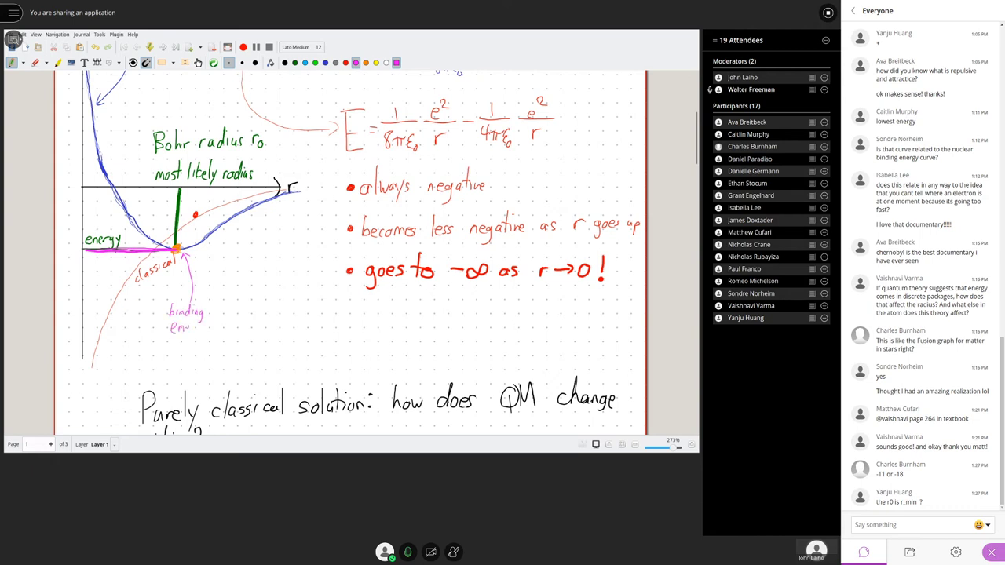
left_click_drag(224, 324, 228, 332)
left_click_drag(167, 345, 173, 352)
mouse_move(173, 345)
left_mouse_down()
mouse_move(176, 358)
mouse_move(189, 351)
left_mouse_up()
mouse_move(192, 346)
left_mouse_down()
mouse_move(195, 355)
mouse_move(227, 347)
left_mouse_up()
mouse_move(231, 336)
left_mouse_down()
mouse_move(230, 345)
mouse_move(255, 348)
mouse_move(267, 335)
left_mouse_up()
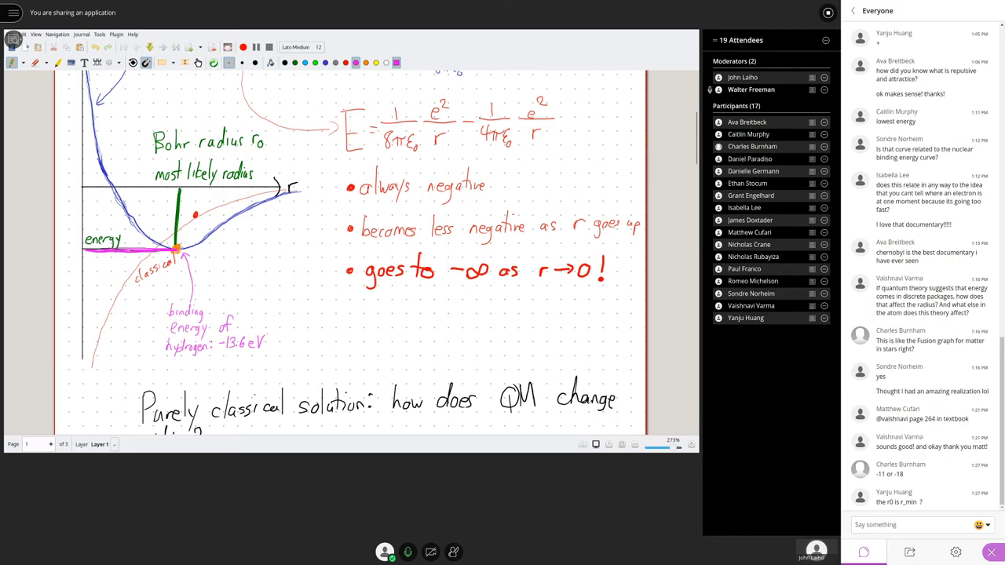
Scroll past the −13.6 eV result to the potential energy per nucleon page and switch off the pen
scroll(350, 251, "down", 10)
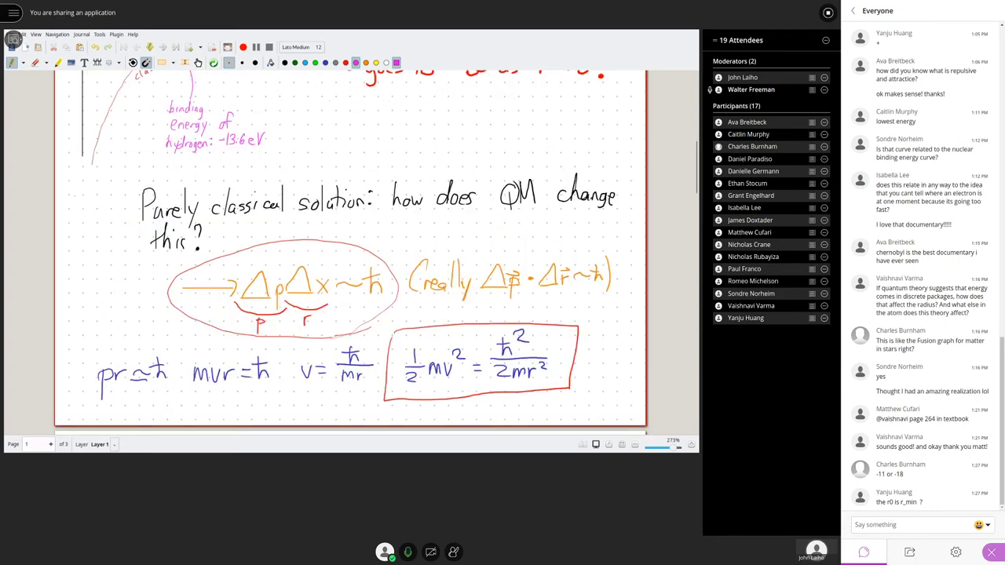
scroll(350, 252, "down", 15)
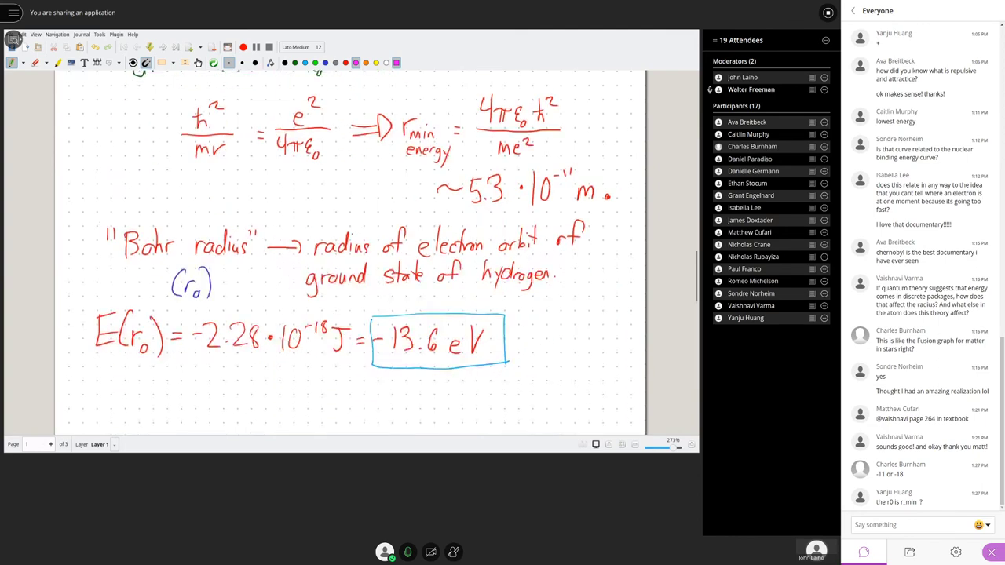
scroll(350, 252, "down", 5)
scroll(350, 251, "up", 10)
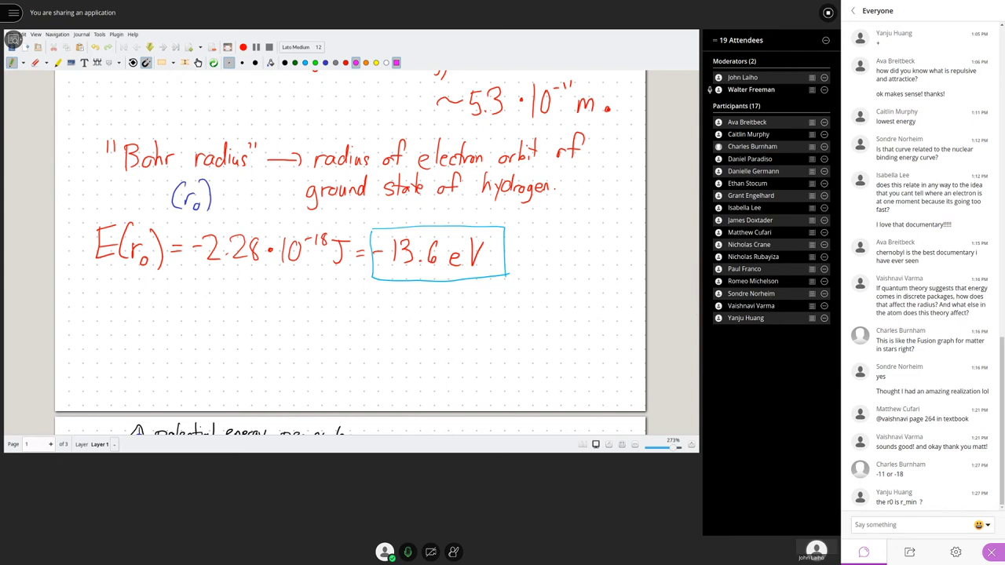
key("ctrl+shift+r")
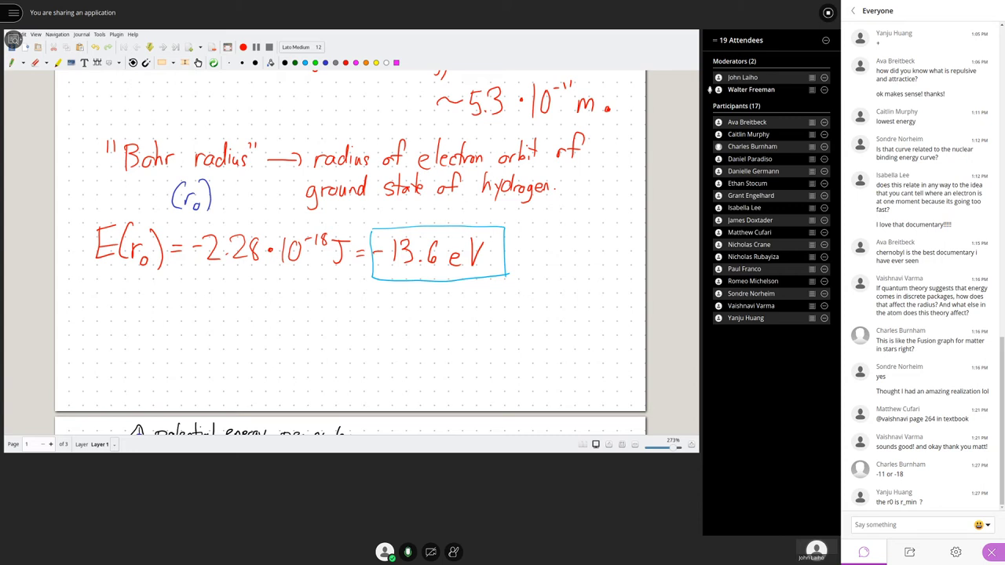
Insert a new blank page after the current page of the journal
scroll(90, 408, "down", 15)
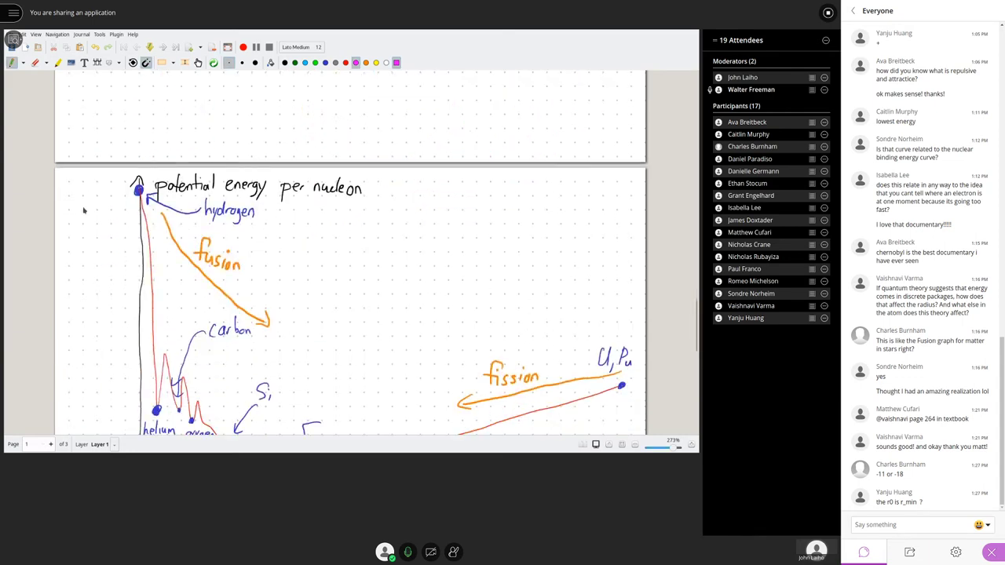
scroll(114, 307, "up", 5)
scroll(103, 384, "down", 3)
scroll(109, 279, "down", 2)
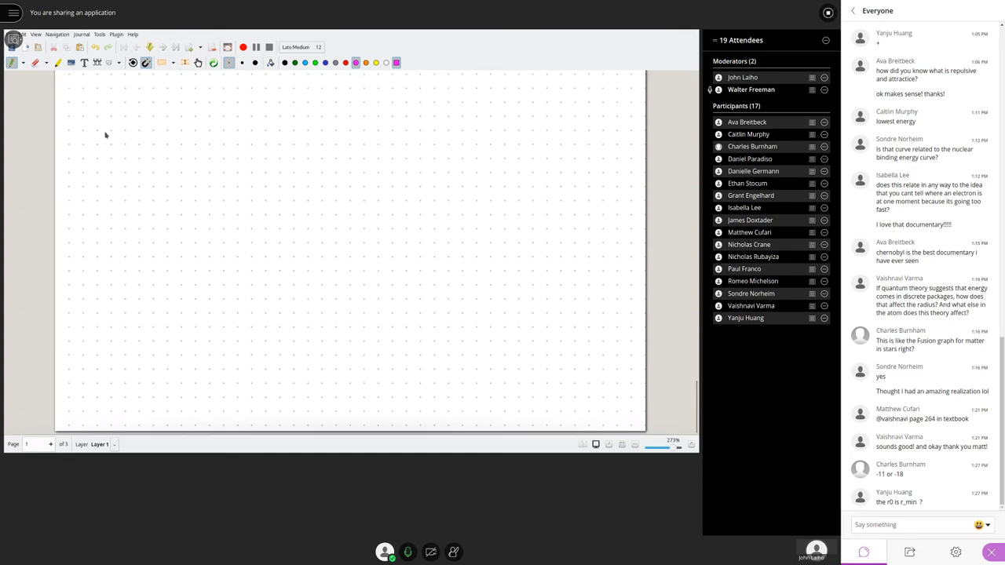
key("ctrl+shift+n")
scroll(364, 152, "down", 3)
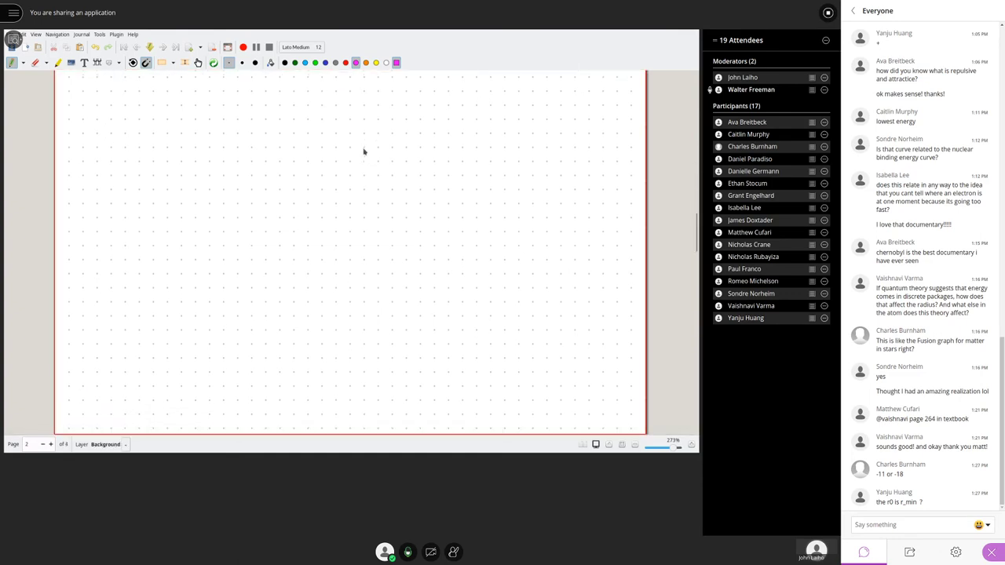
scroll(363, 152, "down", 15)
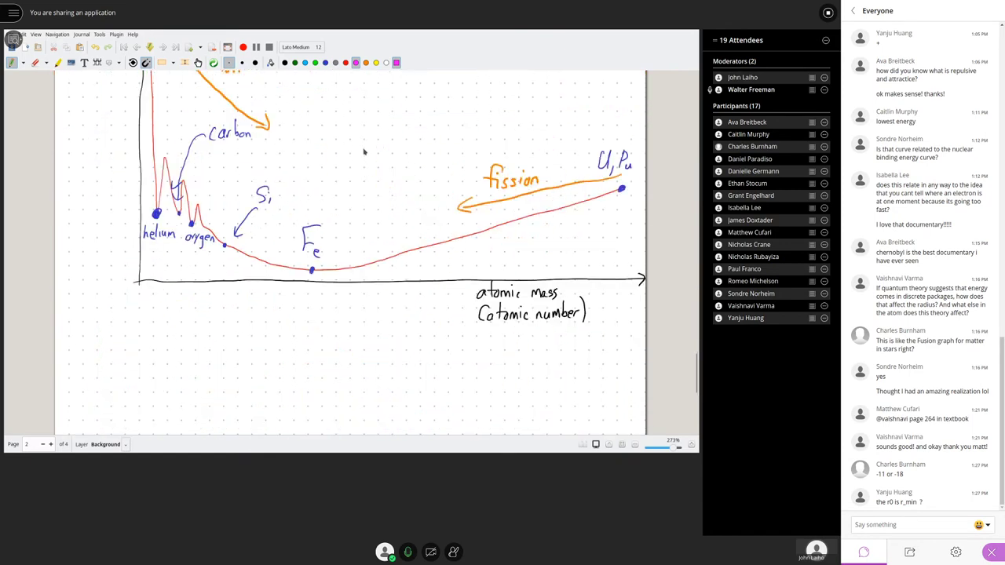
scroll(363, 152, "up", 10)
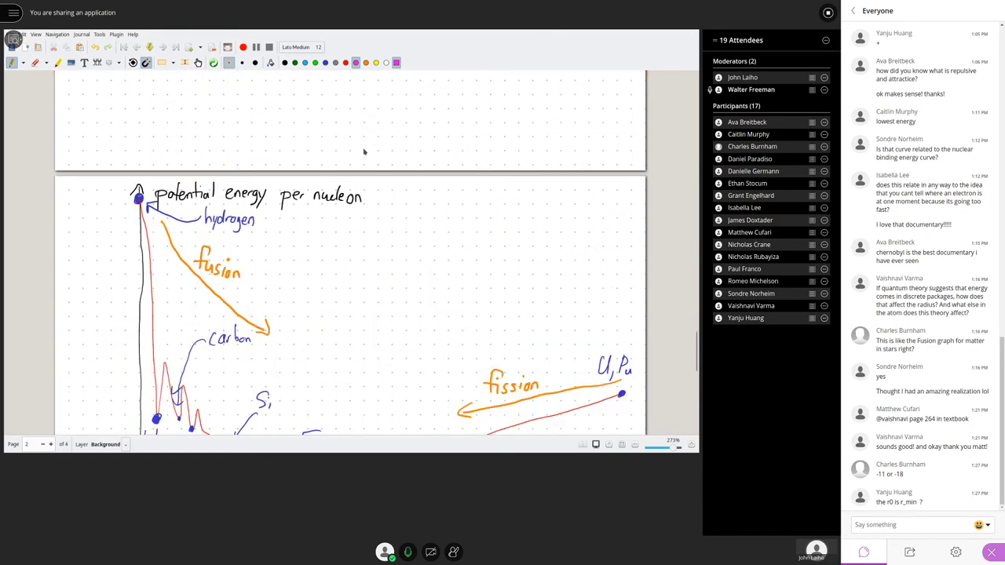
scroll(363, 152, "down", 3)
Move to the new last page and select the thick pen width
key("Page_Down")
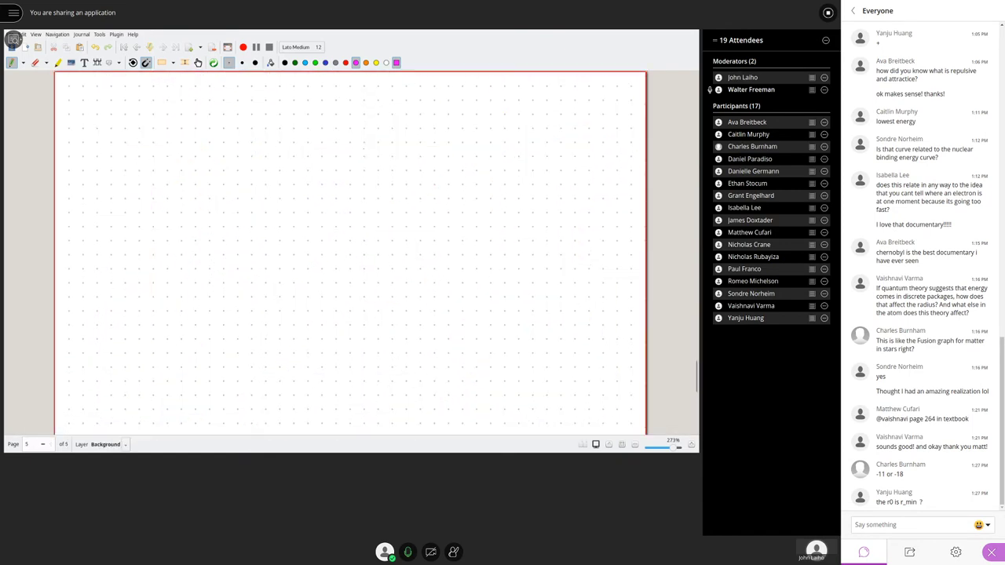
scroll(364, 149, "up", 5)
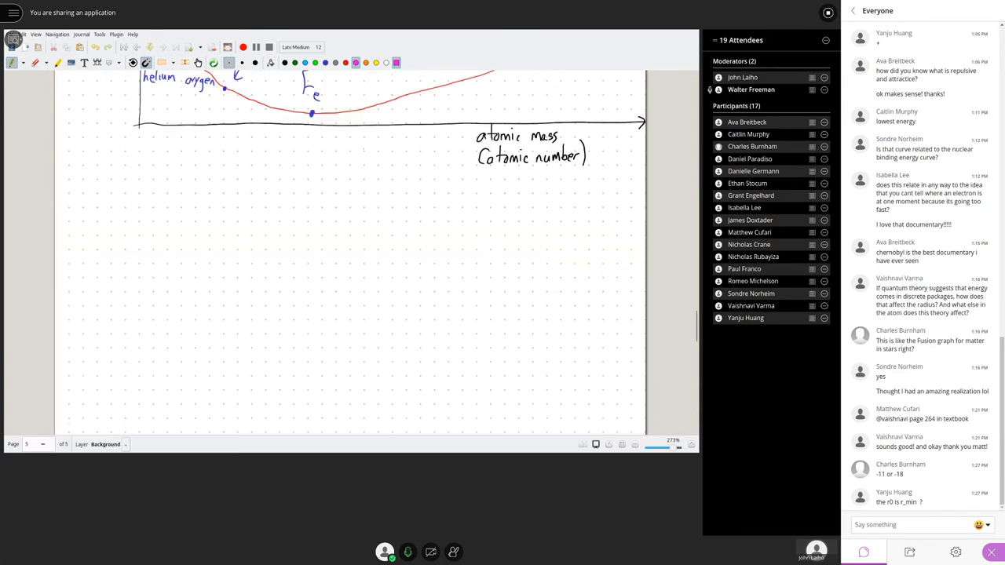
scroll(363, 149, "down", 5)
scroll(364, 147, "down", 2)
scroll(363, 146, "up", 5)
scroll(363, 147, "down", 7)
scroll(363, 147, "down", 2)
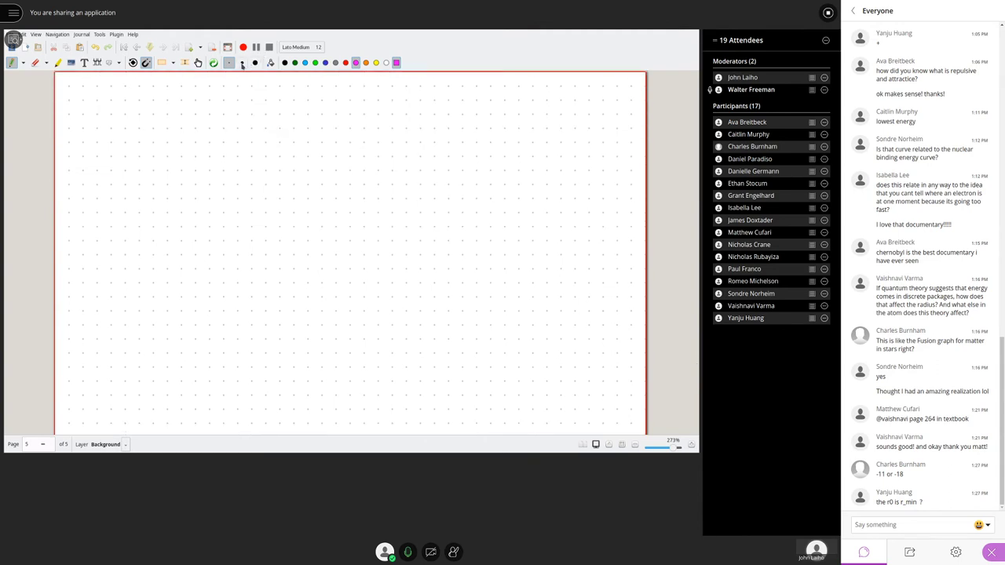
left_click(255, 63)
Handwrite the heading 'Schrödinger Equation:' in magenta at the top of page 5
mouse_move(109, 90)
left_mouse_down()
mouse_move(105, 114)
mouse_move(91, 116)
mouse_move(117, 117)
left_mouse_up()
left_click_drag(128, 88, 135, 116)
mouse_move(138, 105)
left_mouse_down()
mouse_move(180, 115)
mouse_move(174, 131)
mouse_move(194, 115)
left_mouse_up()
mouse_move(197, 105)
left_mouse_down()
mouse_move(237, 88)
mouse_move(223, 116)
left_mouse_up()
left_click_drag(224, 104, 235, 104)
left_click_drag(223, 114, 236, 115)
mouse_move(244, 104)
left_mouse_down()
mouse_move(244, 132)
mouse_move(261, 103)
left_mouse_up()
left_click_drag(267, 105, 272, 115)
left_click_drag(267, 102, 278, 113)
left_click_drag(279, 106, 294, 109)
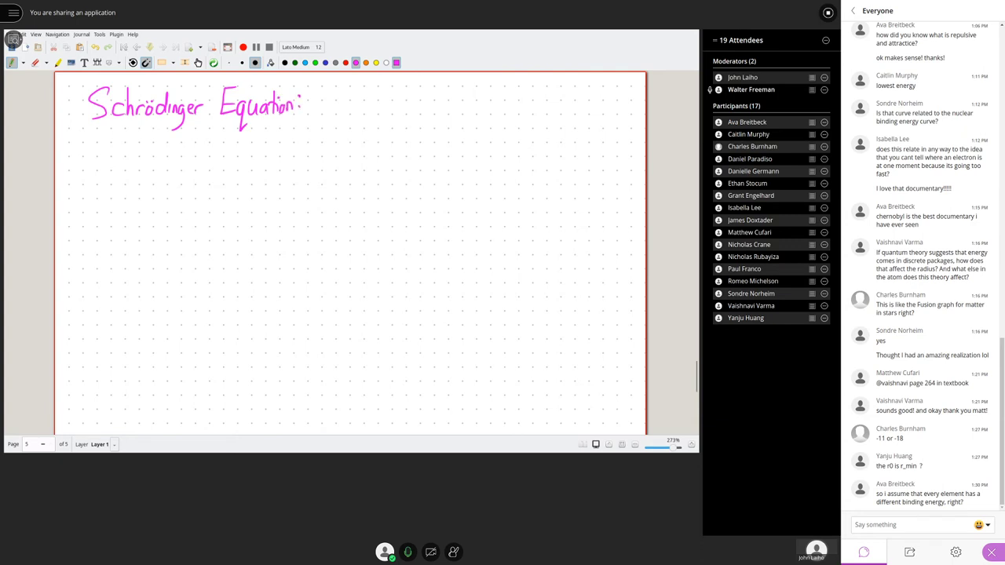
Underline the heading, then switch to blue ink with medium pen width
left_click_drag(90, 123, 311, 126)
left_click(325, 63)
left_click(229, 63)
left_click(242, 63)
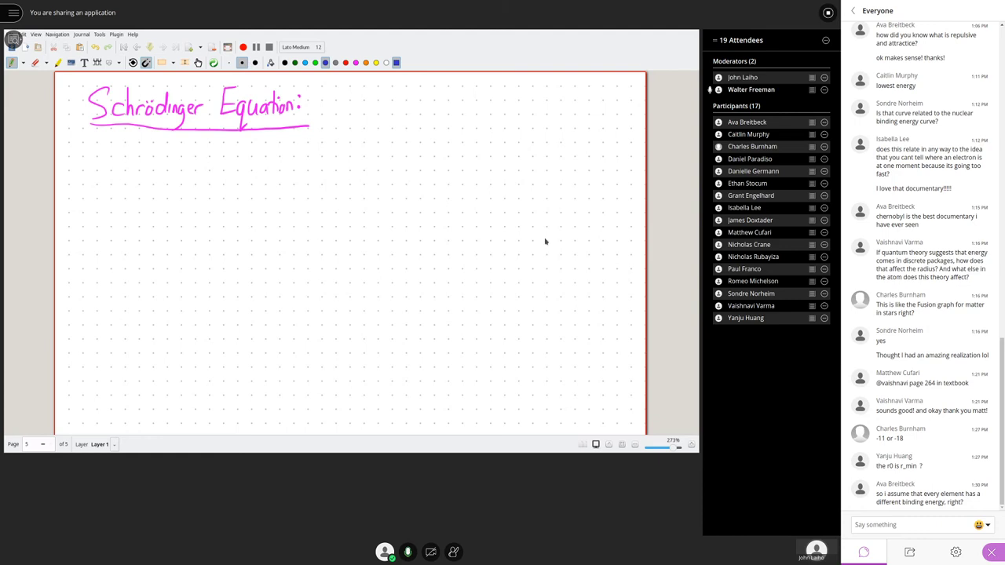
mouse_move(426, 136)
left_mouse_down()
mouse_move(425, 165)
mouse_move(424, 152)
left_mouse_up()
left_click_drag(429, 151, 439, 151)
left_click_drag(429, 157, 466, 163)
left_click_drag(460, 152, 471, 152)
mouse_move(475, 145)
left_mouse_down()
mouse_move(433, 148)
mouse_move(419, 134)
left_mouse_up()
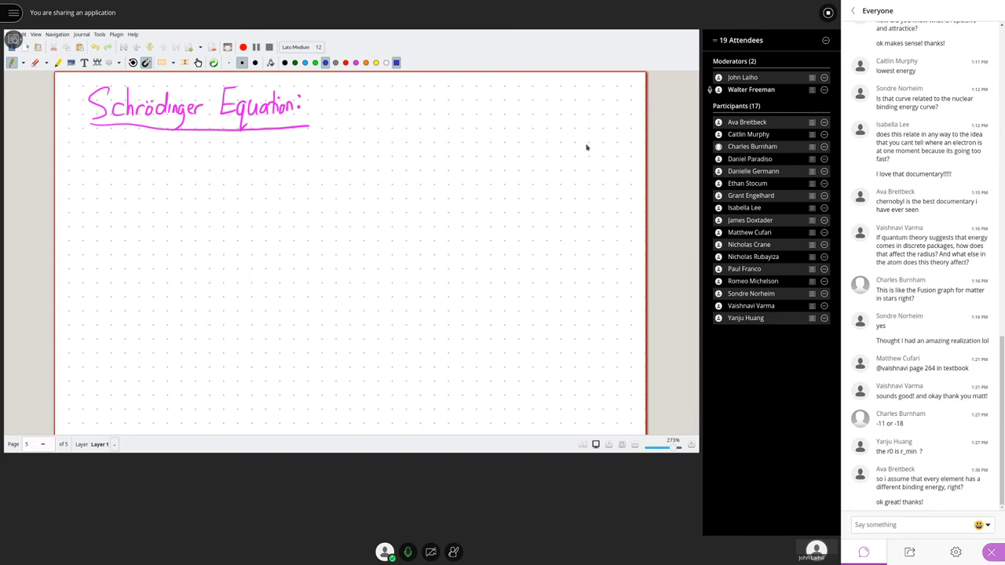
left_click(284, 63)
scroll(465, 177, "down", 1)
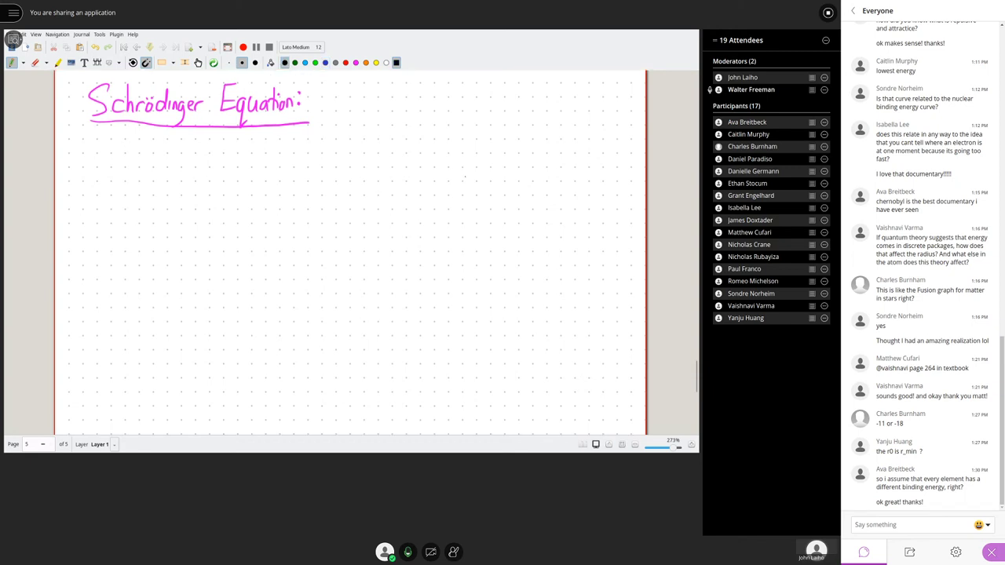
left_click(325, 62)
Write 'Ψ(x,t) : "wavefunction"' in blue below the title
scroll(283, 240, "up", 2)
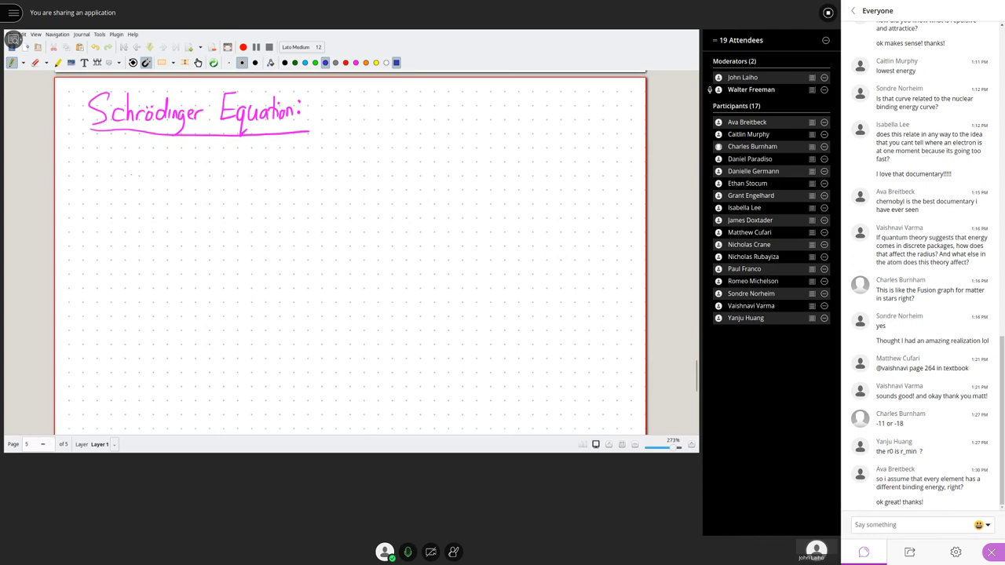
mouse_move(123, 170)
left_mouse_down()
mouse_move(143, 170)
mouse_move(137, 199)
mouse_move(166, 196)
mouse_move(158, 201)
left_mouse_up()
left_click_drag(169, 196, 168, 208)
left_click_drag(181, 175, 179, 198)
left_click_drag(175, 187, 194, 181)
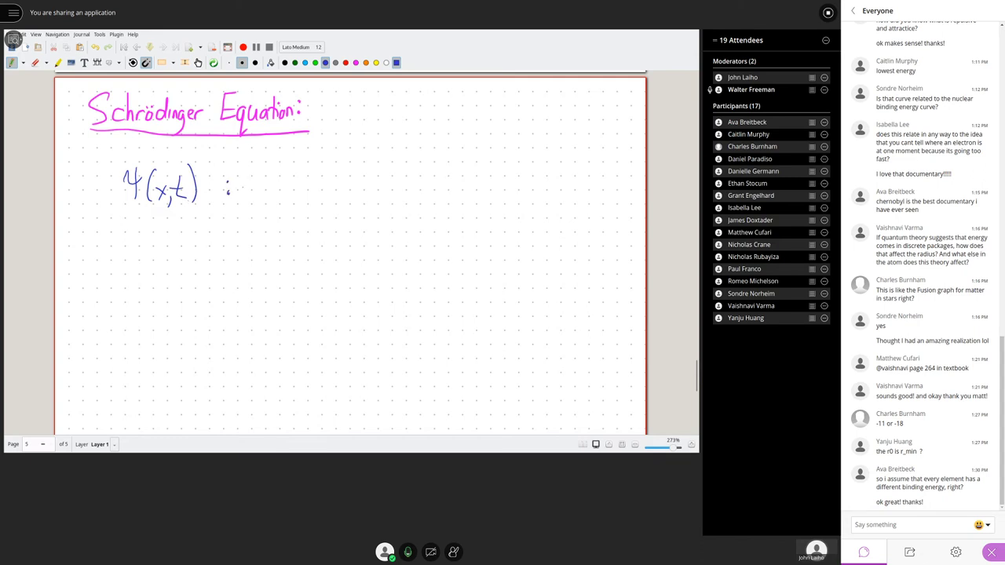
mouse_move(256, 187)
left_mouse_down()
mouse_move(264, 197)
mouse_move(300, 182)
mouse_move(292, 196)
left_mouse_up()
left_click_drag(287, 190, 324, 198)
left_click_drag(317, 188, 335, 198)
left_click_drag(340, 188, 339, 194)
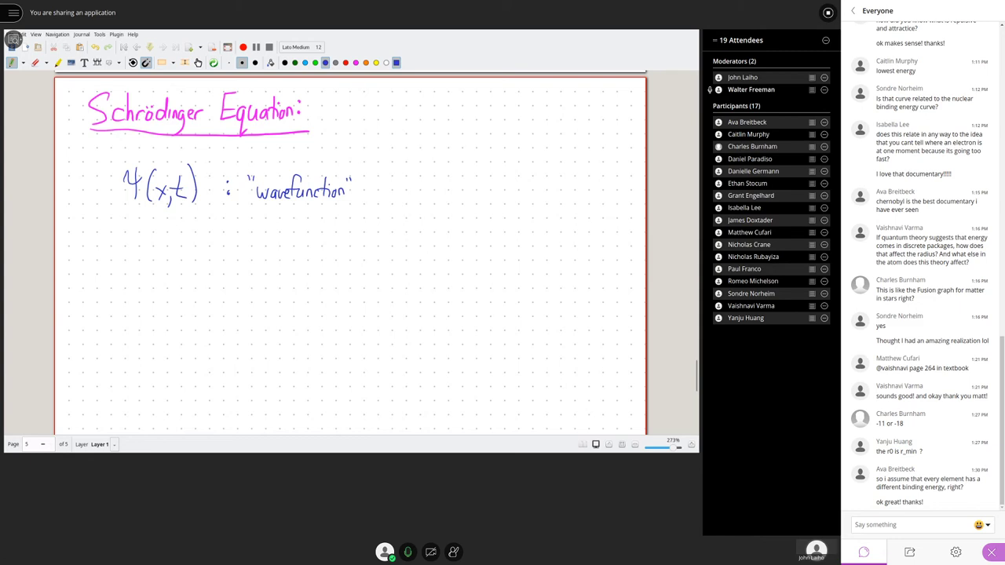
Add '|Ψ(x,t)|² gives probability density' to the right of the wavefunction line
mouse_move(410, 174)
left_mouse_down()
mouse_move(409, 207)
mouse_move(435, 179)
left_mouse_up()
mouse_move(432, 171)
left_mouse_down()
mouse_move(429, 206)
mouse_move(454, 205)
left_mouse_up()
mouse_move(454, 191)
left_mouse_down()
mouse_move(445, 206)
mouse_move(457, 202)
left_mouse_up()
mouse_move(465, 178)
left_mouse_down()
mouse_move(465, 205)
mouse_move(469, 195)
mouse_move(485, 212)
mouse_move(502, 182)
left_mouse_up()
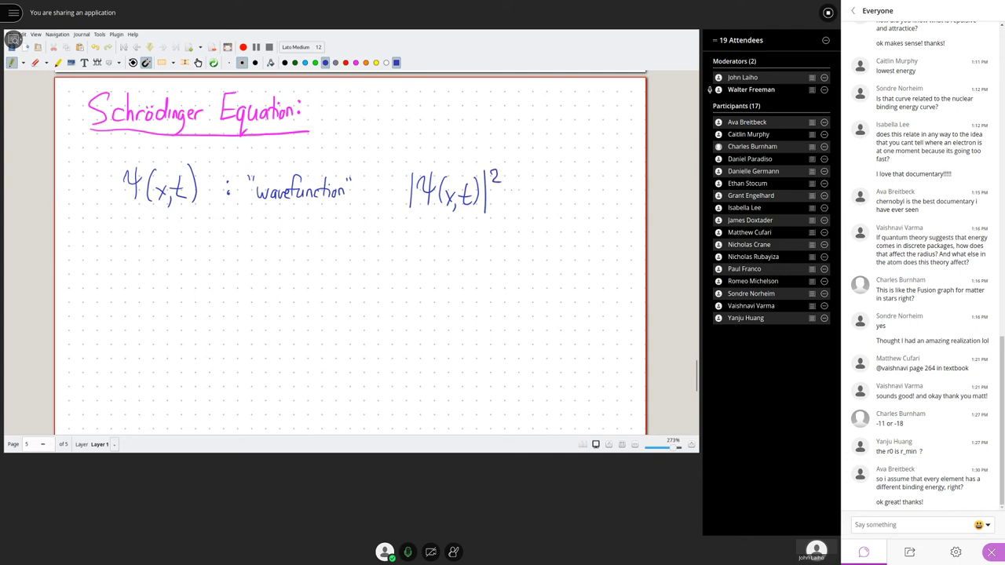
mouse_move(513, 197)
left_mouse_down()
mouse_move(506, 211)
mouse_move(538, 194)
mouse_move(618, 193)
left_mouse_up()
left_click_drag(542, 217, 545, 225)
left_click_drag(547, 220, 559, 223)
left_click_drag(565, 218, 570, 223)
left_click_drag(574, 217, 578, 231)
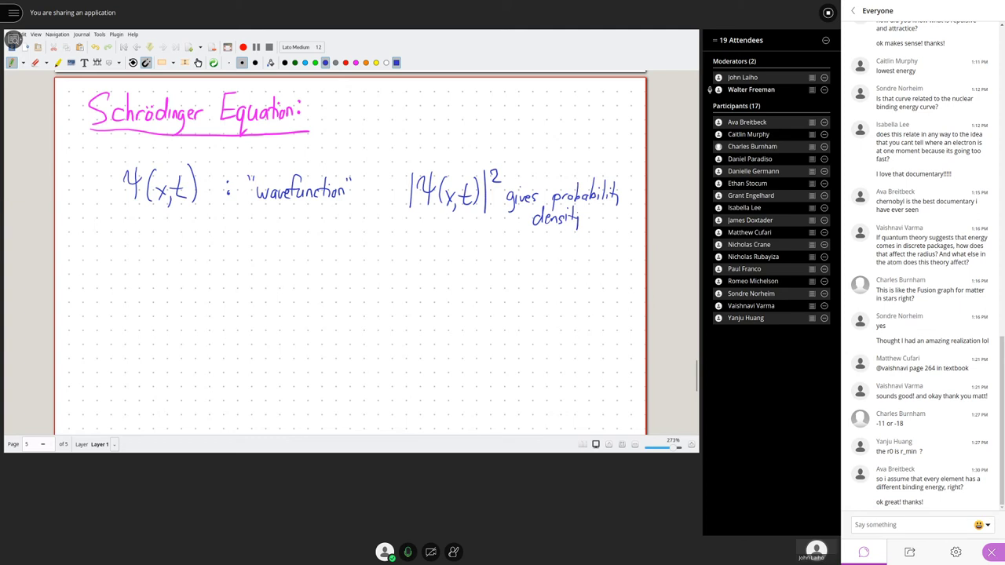
Write 'For a free particle: Ψ(x,t) = Ae^{ikx}e^{−iωt}' in blue below the previous line
mouse_move(114, 230)
left_mouse_down()
mouse_move(92, 261)
mouse_move(119, 249)
mouse_move(141, 257)
mouse_move(169, 231)
mouse_move(174, 257)
mouse_move(201, 274)
mouse_move(217, 250)
mouse_move(227, 256)
left_mouse_up()
left_click_drag(221, 251, 237, 259)
left_click_drag(243, 239, 243, 259)
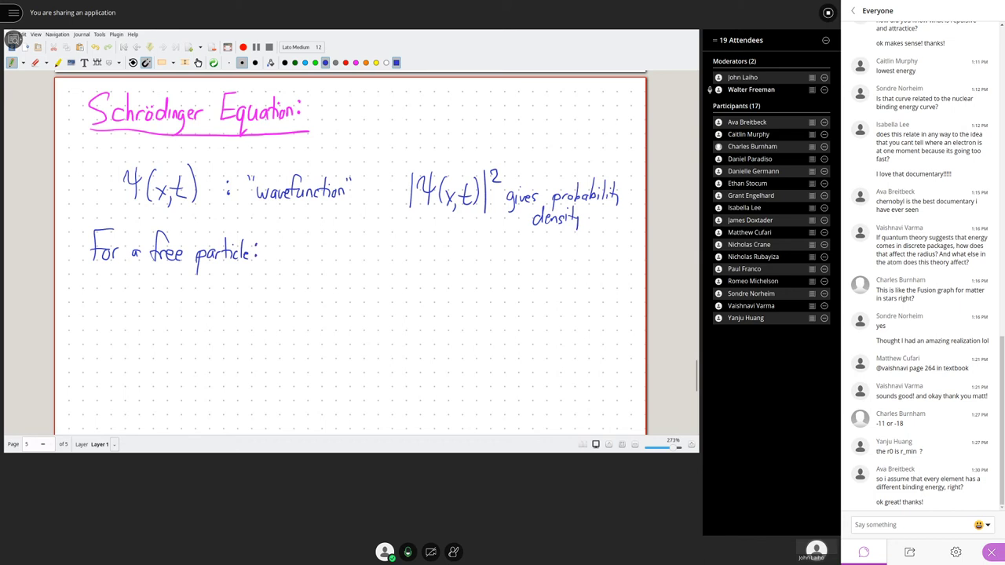
mouse_move(283, 239)
left_mouse_down()
mouse_move(301, 237)
mouse_move(296, 257)
mouse_move(317, 261)
left_mouse_up()
left_click_drag(320, 259, 328, 261)
mouse_move(319, 252)
left_mouse_down()
mouse_move(335, 264)
mouse_move(361, 245)
mouse_move(364, 262)
mouse_move(380, 262)
left_mouse_up()
scroll(350, 252, "down", 1)
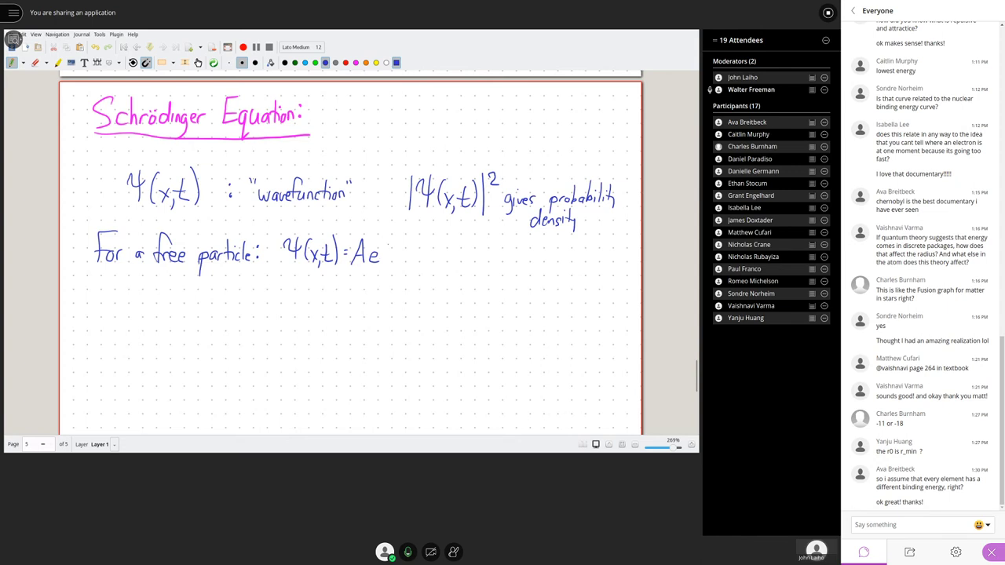
mouse_move(390, 239)
left_mouse_down()
mouse_move(413, 263)
mouse_move(420, 244)
mouse_move(438, 239)
left_mouse_up()
mouse_move(443, 230)
left_mouse_down()
mouse_move(443, 247)
mouse_move(447, 236)
left_mouse_up()
Draw a dark green arrow pointing up to the e^{−iωt} exponent, discarding a blue attempt
mouse_move(402, 263)
left_mouse_down()
mouse_move(410, 250)
mouse_move(452, 237)
mouse_move(414, 262)
mouse_move(430, 246)
left_mouse_up()
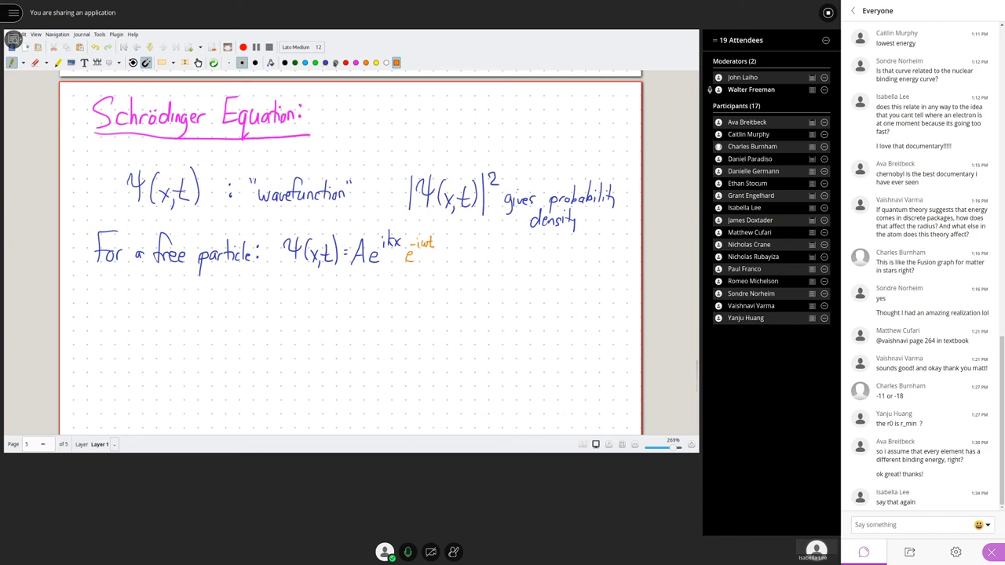
left_click(295, 62)
left_click(325, 62)
mouse_move(423, 252)
left_mouse_down()
mouse_move(399, 294)
mouse_move(426, 258)
left_mouse_up()
left_click(295, 62)
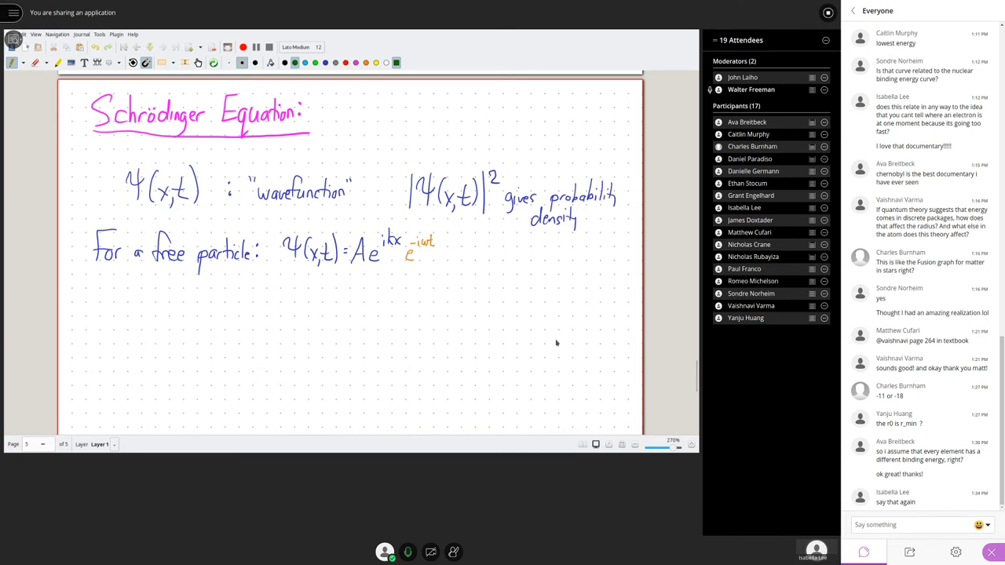
left_click_drag(393, 298, 422, 250)
Label the arrow 'angular frequency: number of oscillations per second', erasing the word 'velocity'
left_click_drag(383, 304, 394, 314)
left_click_drag(400, 302, 404, 310)
left_click_drag(411, 304, 429, 301)
left_click_drag(428, 303, 437, 307)
mouse_move(442, 301)
left_mouse_down()
mouse_move(593, 301)
mouse_move(572, 315)
left_mouse_up()
left_click_drag(579, 310, 604, 302)
left_click(606, 314)
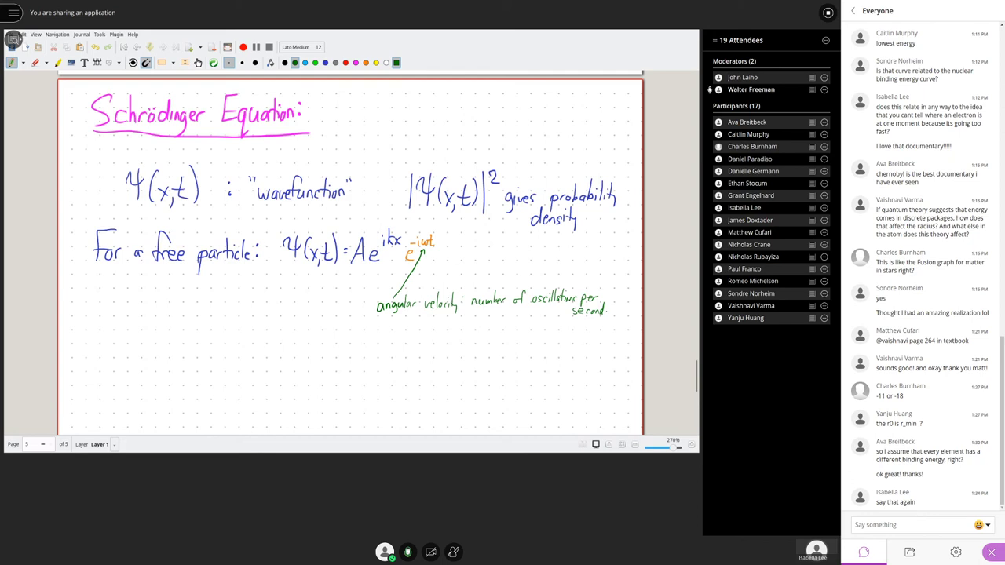
mouse_move(435, 314)
left_mouse_down()
mouse_move(448, 312)
mouse_move(425, 309)
mouse_move(459, 308)
left_mouse_up()
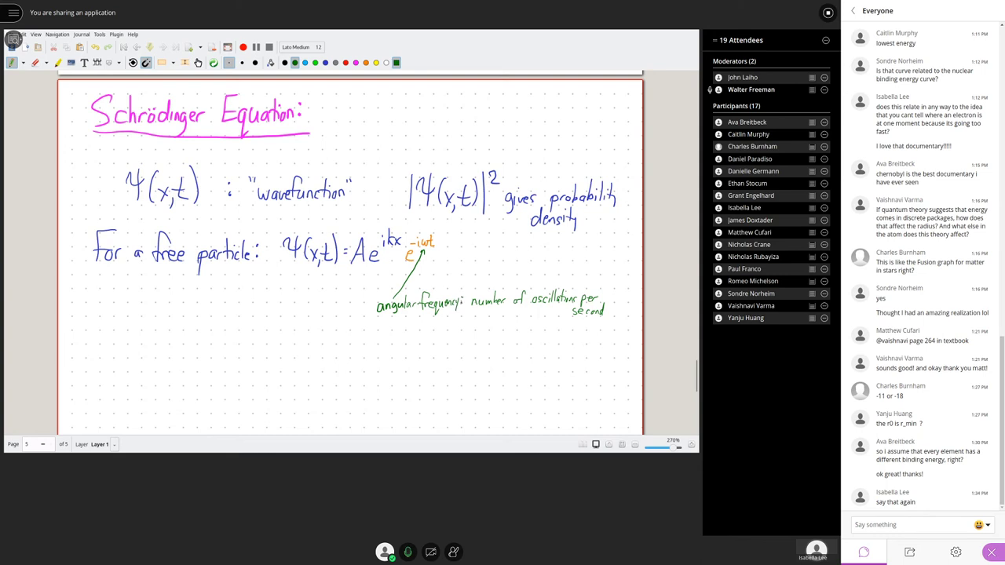
scroll(351, 251, "down", 1)
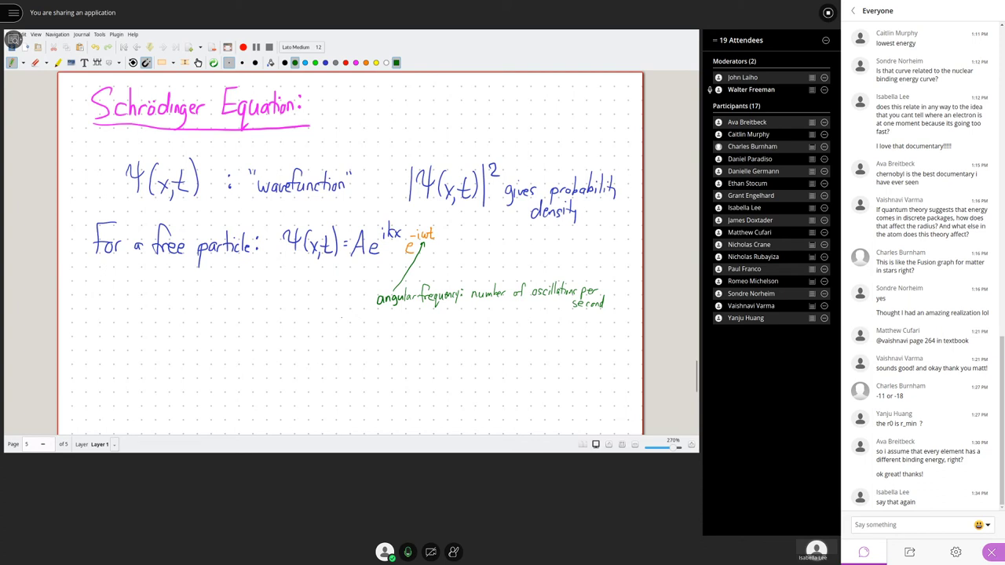
Add a green arrow to ikx labelled 'wave number: number of oscillations per meter', then circle ωt in pink
left_click_drag(343, 313, 386, 245)
left_click_drag(317, 323, 360, 329)
left_click_drag(361, 323, 387, 328)
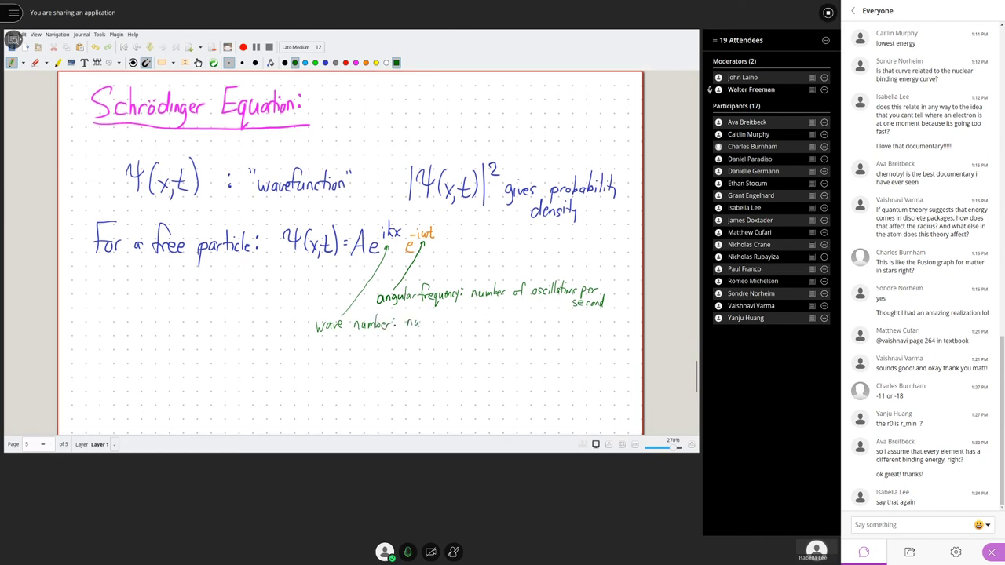
left_click_drag(430, 313, 436, 322)
left_click_drag(479, 322, 499, 327)
left_click_drag(505, 320, 582, 325)
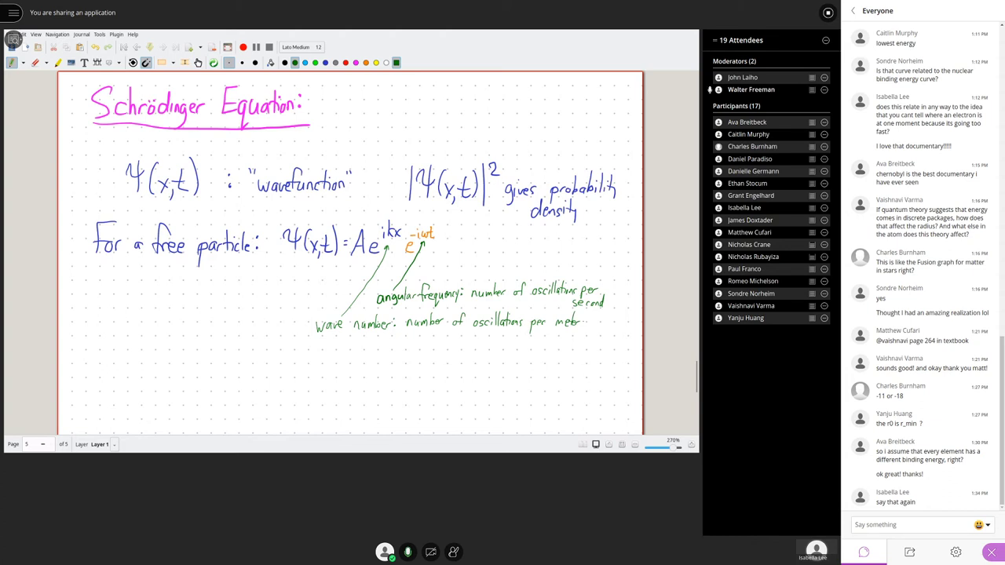
left_click(356, 62)
mouse_move(432, 224)
left_mouse_down()
mouse_move(420, 234)
mouse_move(435, 235)
left_mouse_up()
Erase the pink circle around ωt, then draw and erase a circle around ikx
key("ctrl+shift+e")
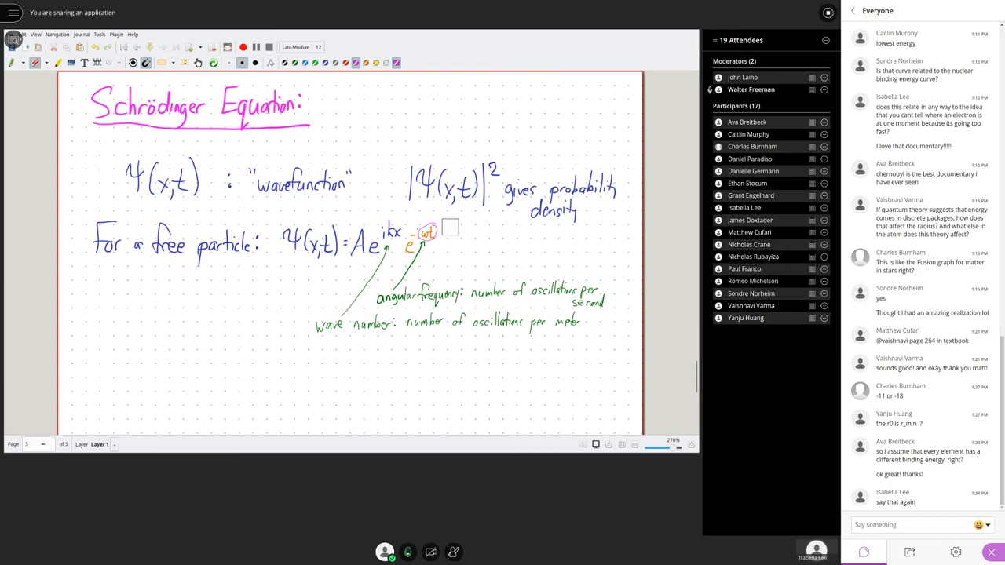
left_click(432, 230)
key("ctrl+shift+p")
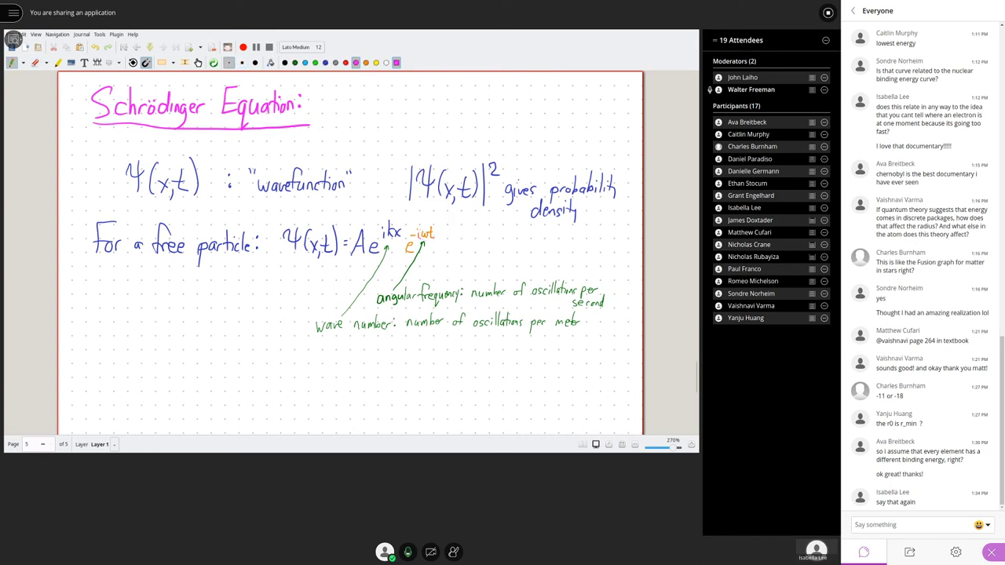
mouse_move(386, 220)
left_mouse_down()
mouse_move(395, 245)
mouse_move(405, 224)
left_mouse_up()
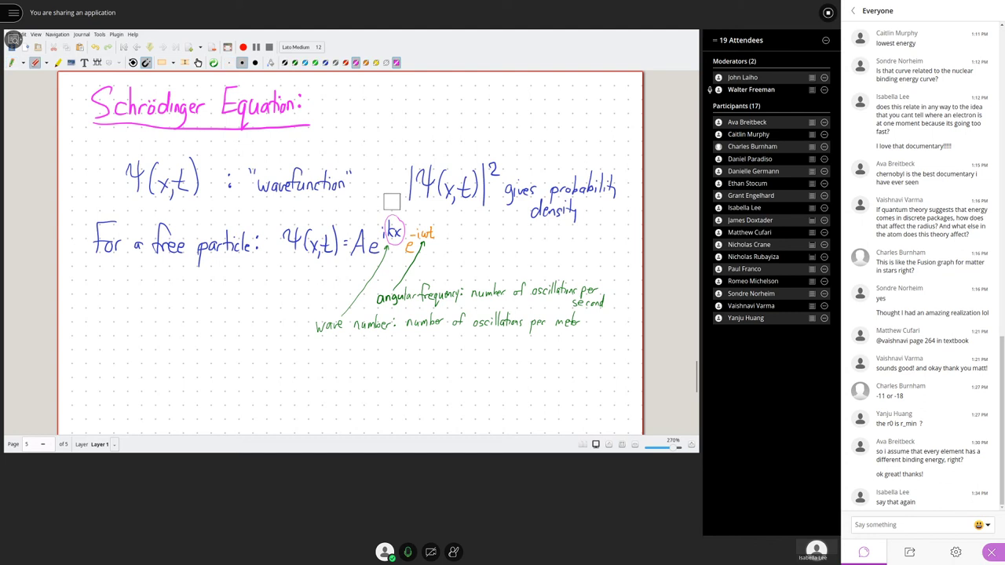
left_click_drag(392, 203, 394, 229)
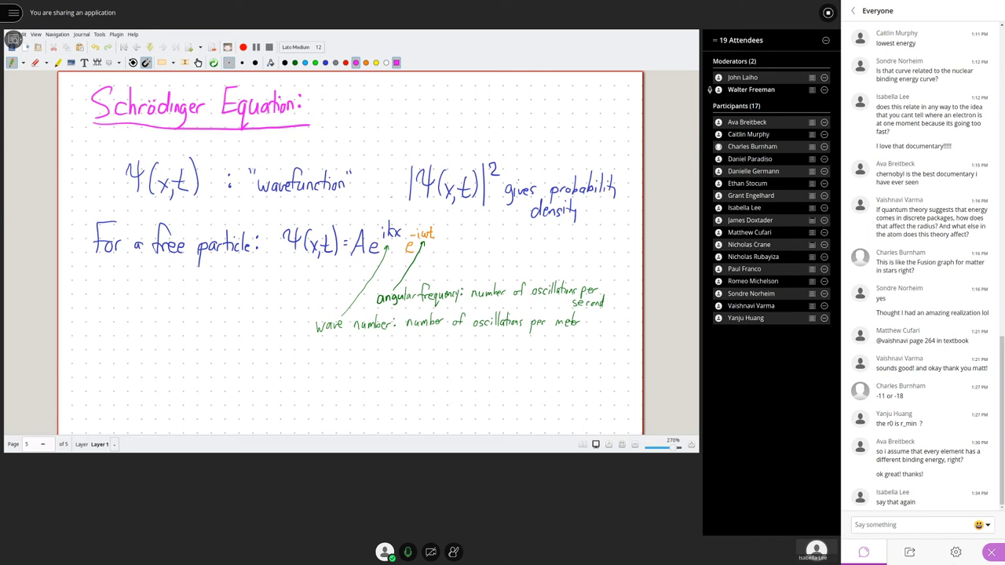
left_click(346, 63)
Scroll down to the empty area below the green annotations
scroll(350, 251, "down", 3)
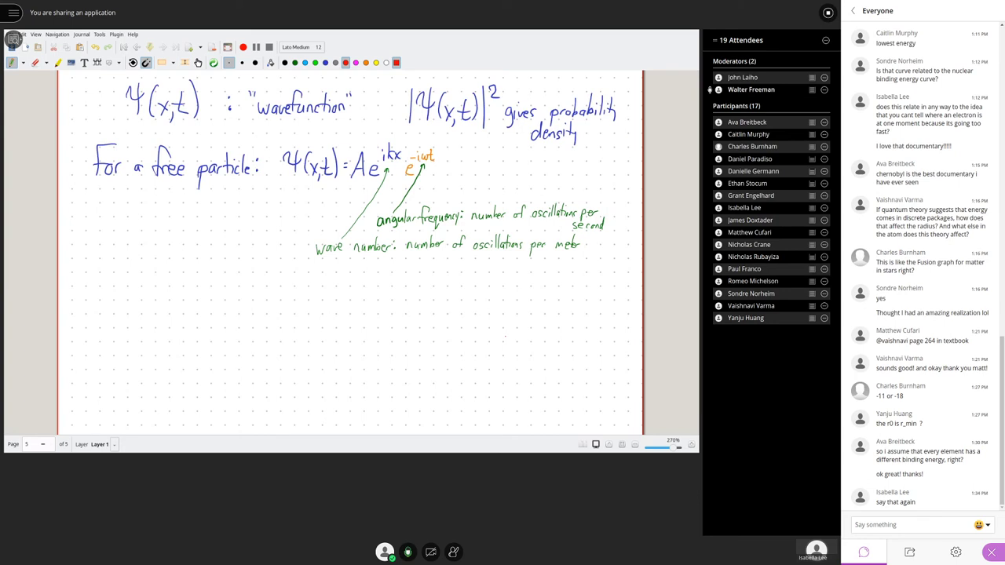
scroll(350, 251, "up", 1)
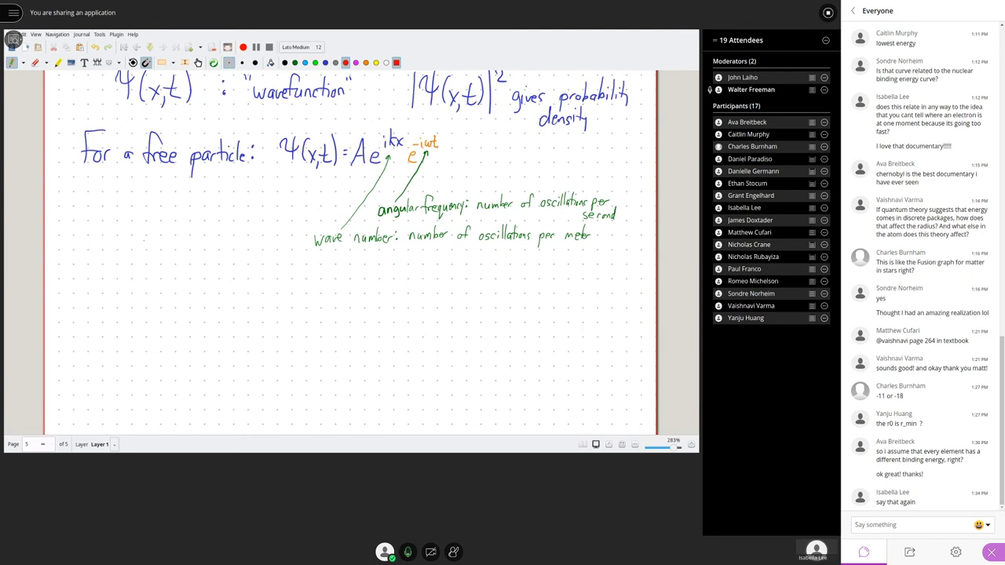
scroll(350, 251, "down", 2)
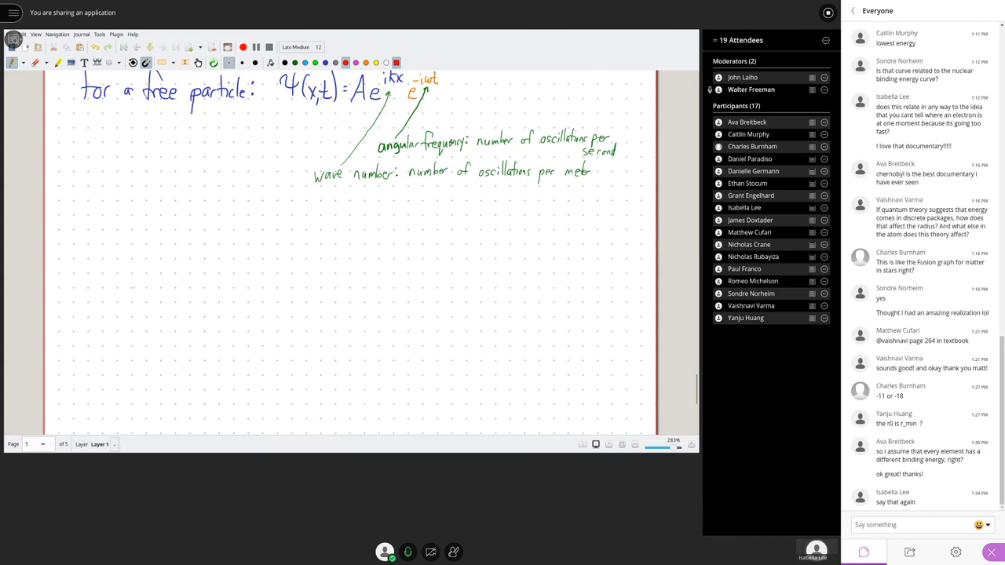
With a medium blue pen, write ħ²/2m ∂²/∂x² to start the kinetic term
left_click(243, 62)
left_click(325, 63)
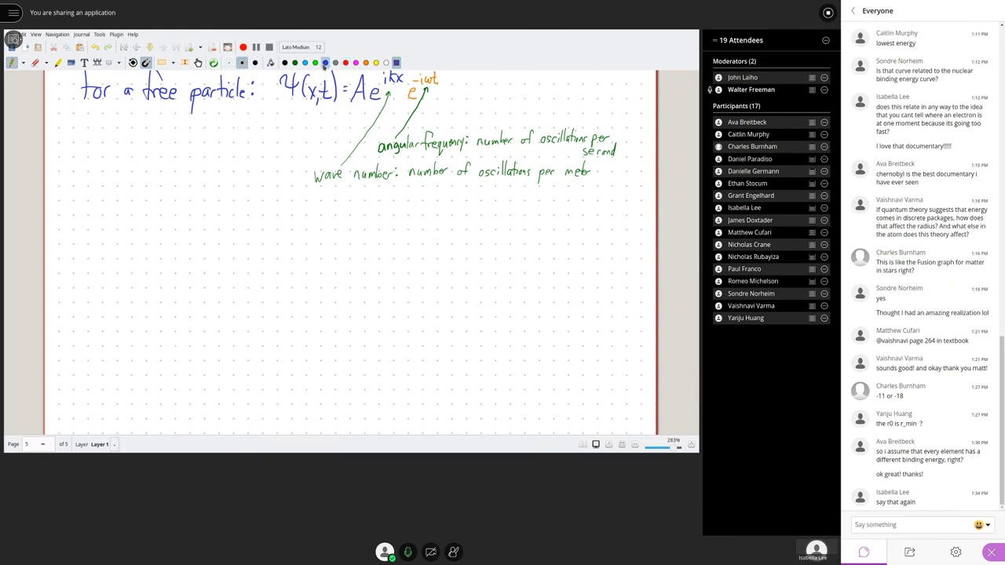
mouse_move(108, 209)
left_mouse_down()
mouse_move(104, 233)
mouse_move(116, 233)
left_mouse_up()
left_click_drag(101, 223, 128, 214)
left_click_drag(89, 244, 134, 241)
left_click_drag(99, 253, 114, 267)
left_click_drag(115, 258, 132, 269)
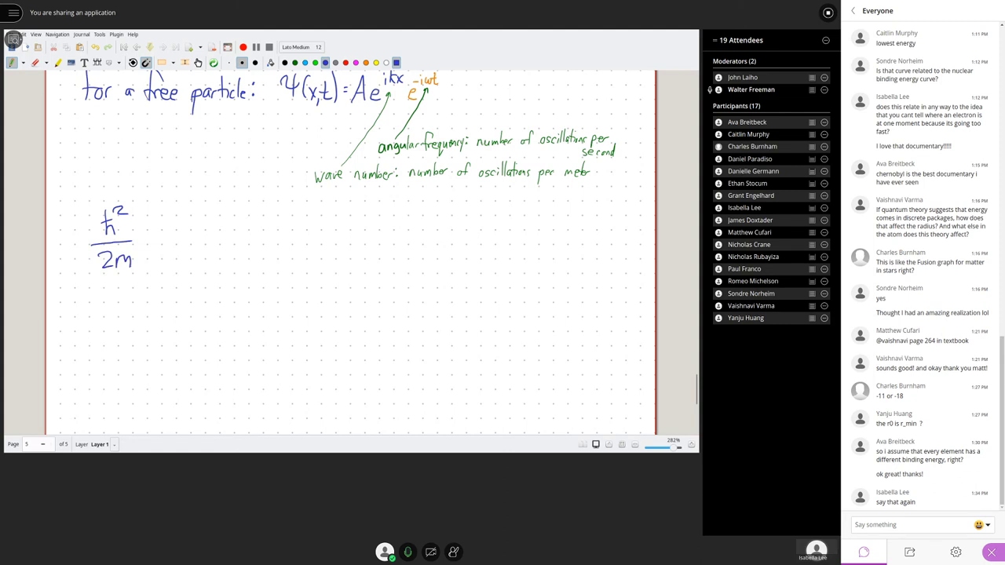
mouse_move(166, 224)
left_mouse_down()
mouse_move(166, 234)
mouse_move(183, 216)
mouse_move(168, 239)
mouse_move(193, 237)
mouse_move(155, 245)
left_mouse_up()
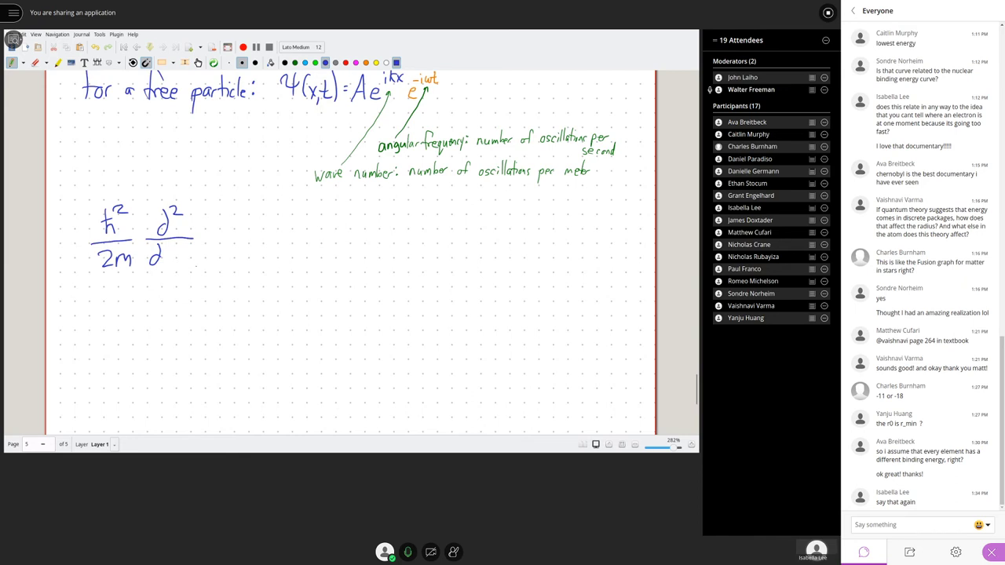
left_click_drag(164, 251, 171, 260)
mouse_move(172, 250)
left_mouse_down()
mouse_move(165, 261)
mouse_move(178, 250)
left_mouse_up()
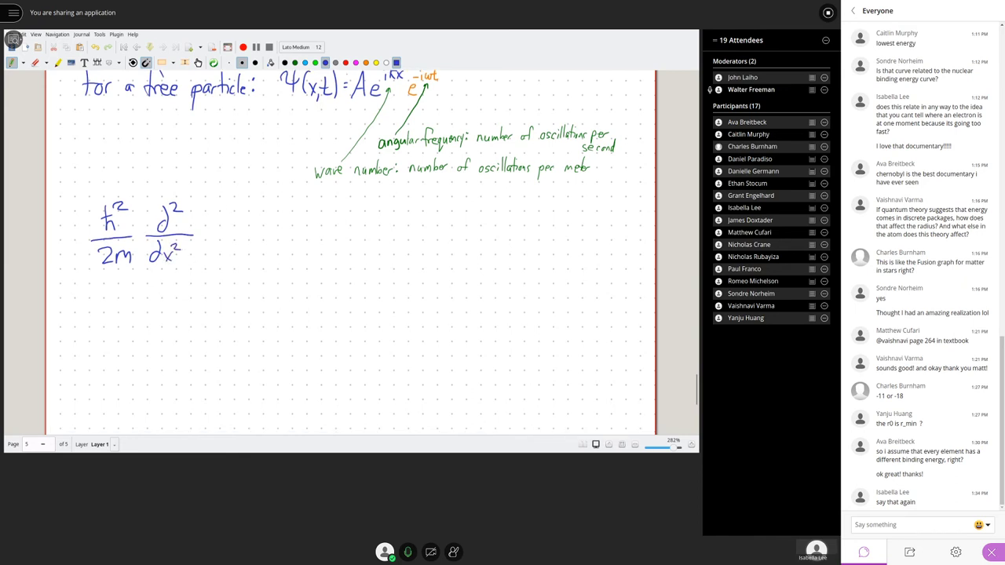
Write Ψ(x,t) in red after the derivative and add a blue minus sign before ħ²/2m
left_click(346, 62)
mouse_move(199, 226)
left_mouse_down()
mouse_move(206, 239)
mouse_move(218, 226)
left_mouse_up()
mouse_move(210, 222)
left_mouse_down()
mouse_move(209, 254)
mouse_move(236, 253)
left_mouse_up()
mouse_move(236, 239)
left_mouse_down()
mouse_move(227, 254)
mouse_move(244, 252)
left_mouse_up()
mouse_move(238, 242)
left_mouse_down()
mouse_move(251, 242)
mouse_move(253, 261)
left_mouse_up()
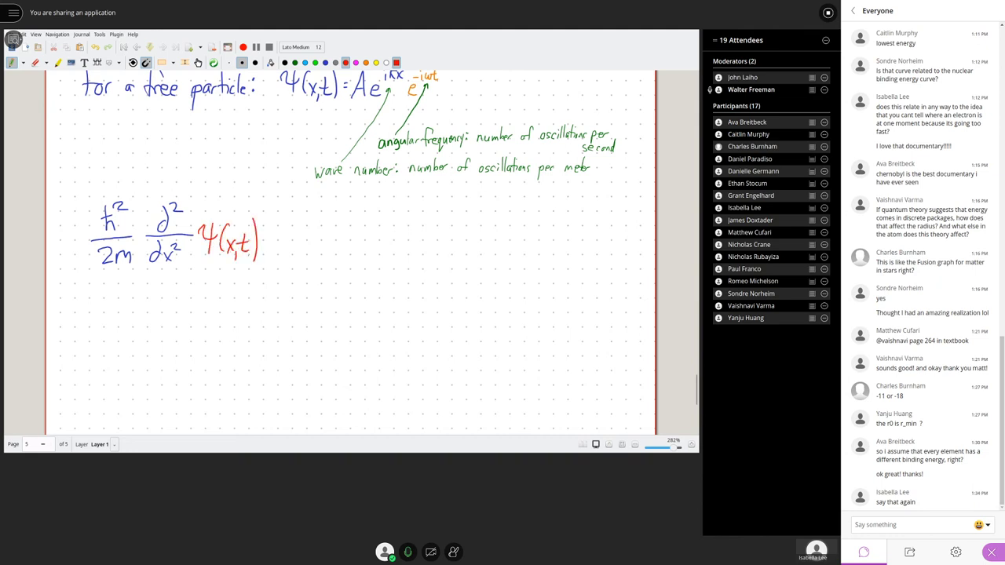
left_click(325, 62)
left_click_drag(65, 241, 82, 242)
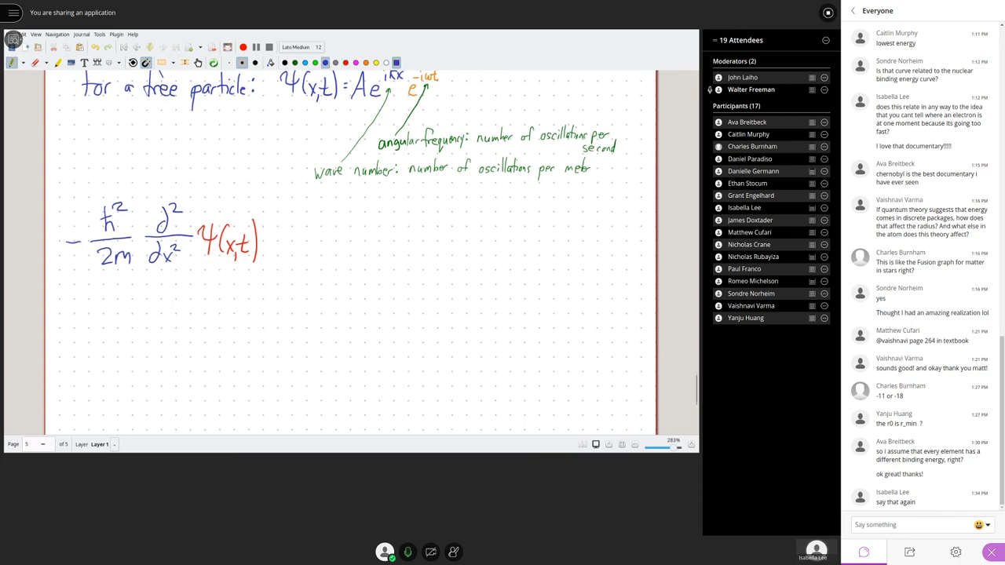
Redraw the equals sign in black and write iħ ∂/∂t in orange on the right side
scroll(277, 233, "down", 1)
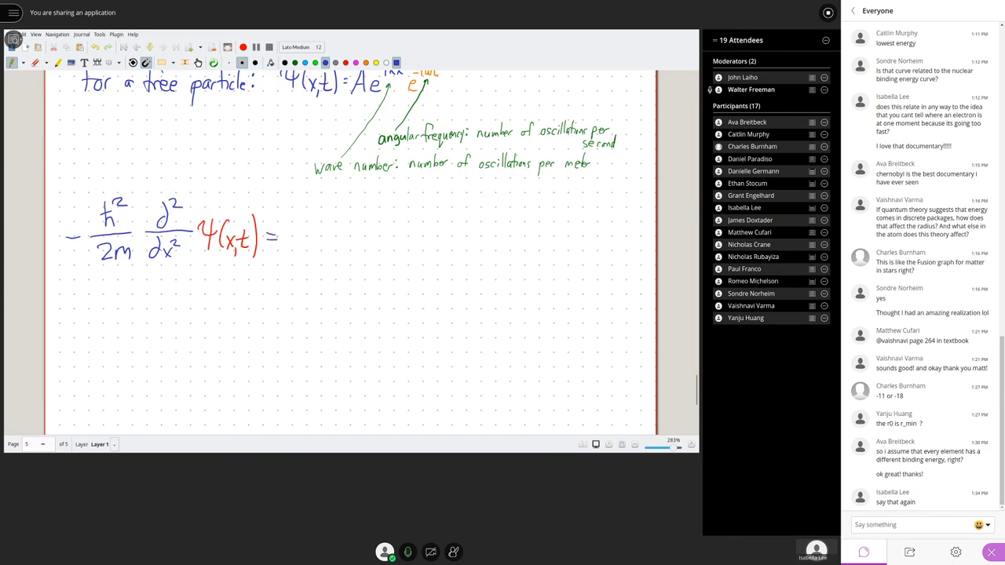
mouse_move(267, 236)
left_mouse_down()
mouse_move(276, 243)
mouse_move(278, 228)
left_mouse_up()
left_click(284, 62)
left_click_drag(267, 233, 277, 233)
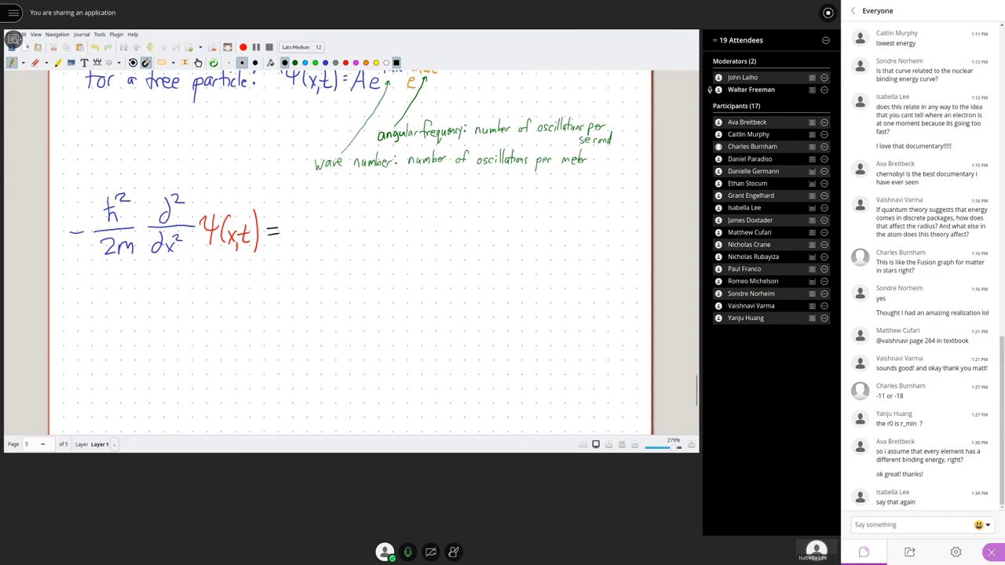
left_click(366, 62)
scroll(353, 236, "down", 1)
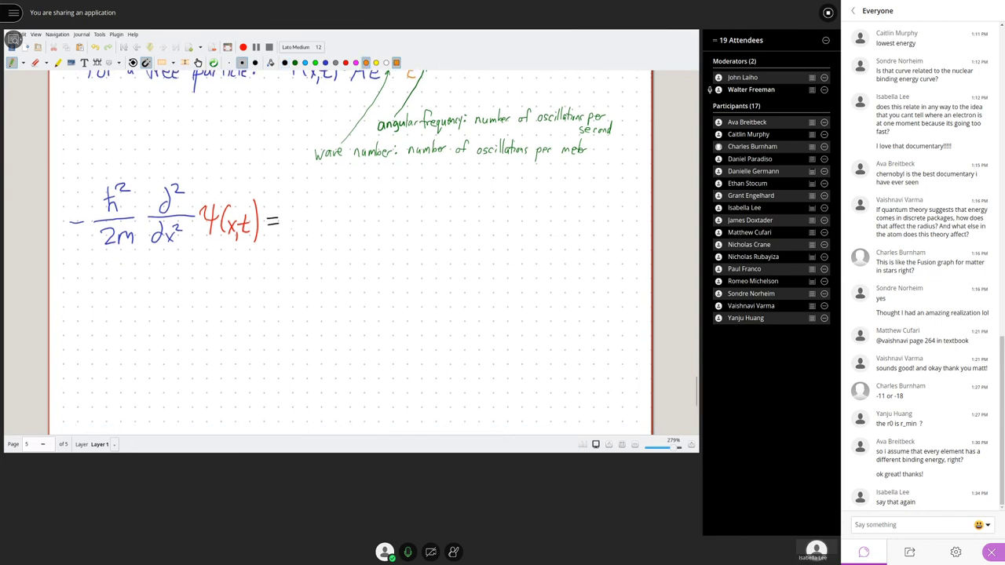
left_click_drag(287, 213, 287, 224)
mouse_move(295, 205)
left_mouse_down()
mouse_move(301, 226)
mouse_move(305, 209)
mouse_move(323, 210)
mouse_move(323, 188)
left_mouse_up()
mouse_move(308, 215)
left_mouse_down()
mouse_move(325, 215)
mouse_move(313, 224)
mouse_move(325, 215)
left_mouse_up()
mouse_move(323, 216)
left_mouse_down()
mouse_move(322, 231)
mouse_move(345, 209)
mouse_move(358, 216)
left_mouse_up()
Write Ψ(x,t) in red after the time derivative iħ ∂/∂t
left_click(346, 62)
mouse_move(352, 204)
left_mouse_down()
mouse_move(351, 234)
mouse_move(378, 230)
left_mouse_up()
left_click_drag(379, 218, 378, 237)
left_click_drag(388, 212, 394, 231)
mouse_move(379, 221)
left_mouse_down()
mouse_move(391, 220)
mouse_move(398, 237)
left_mouse_up()
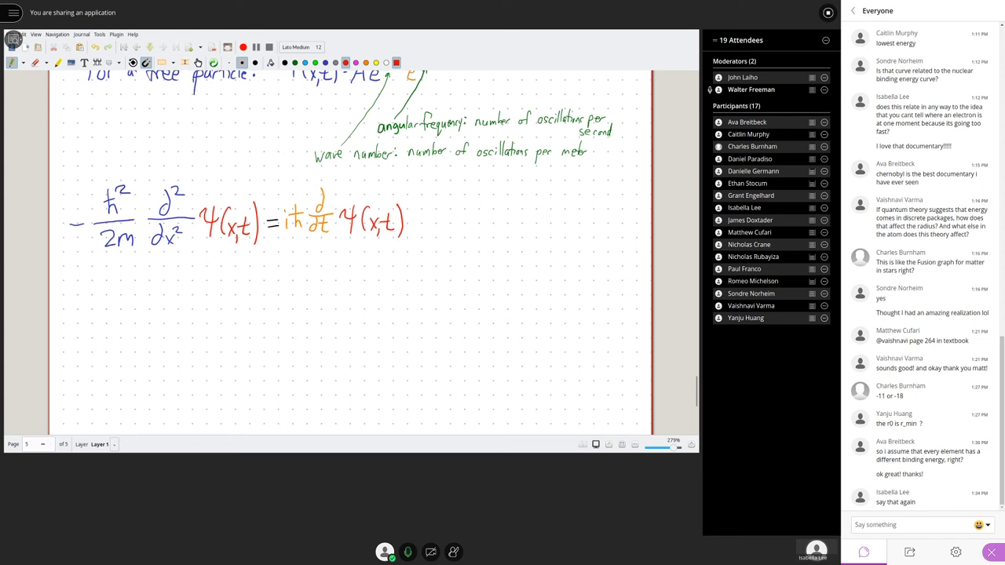
Write the note '(free particle)' to the right of the equation
scroll(349, 251, "up", 2)
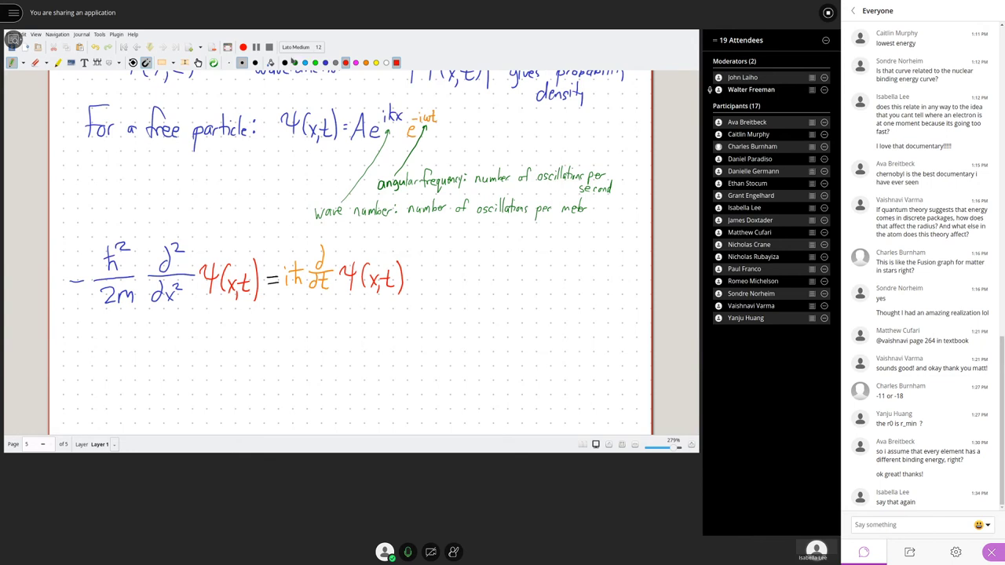
left_click_drag(446, 267, 443, 292)
mouse_move(453, 292)
left_mouse_down()
mouse_move(463, 271)
mouse_move(492, 306)
mouse_move(514, 287)
mouse_move(520, 298)
left_mouse_up()
left_click_drag(515, 288, 534, 295)
mouse_move(540, 271)
left_mouse_down()
mouse_move(536, 295)
mouse_move(550, 299)
left_mouse_up()
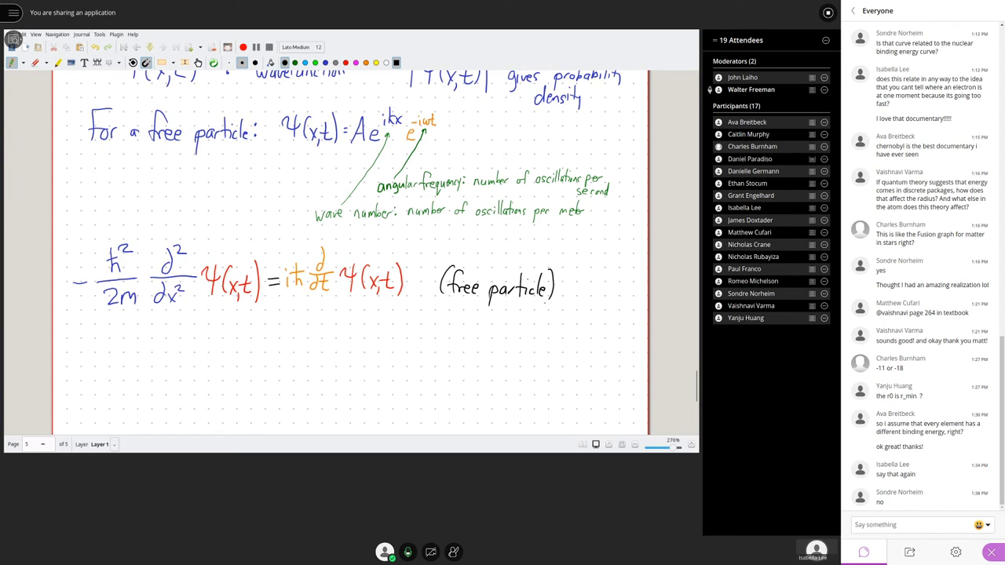
Draw a grey arrow from the free-particle wavefunction to the equation, labelled 'solution of'
left_click(336, 63)
mouse_move(300, 157)
left_mouse_down()
mouse_move(248, 195)
mouse_move(208, 246)
left_mouse_up()
left_click_drag(206, 186, 267, 168)
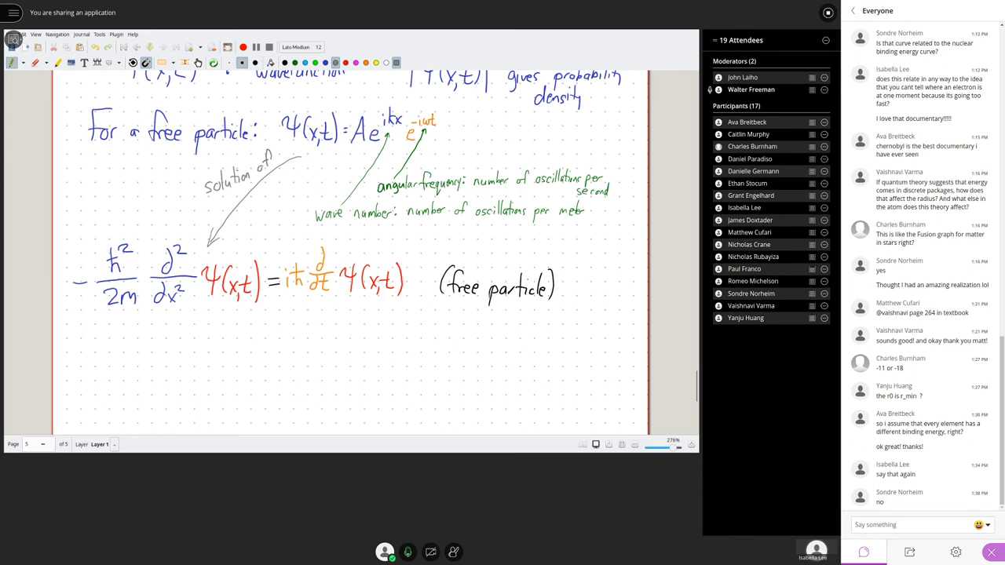
Select blue ink and scroll to the empty grid beneath the free-particle Schrödinger equation
scroll(350, 251, "down", 1)
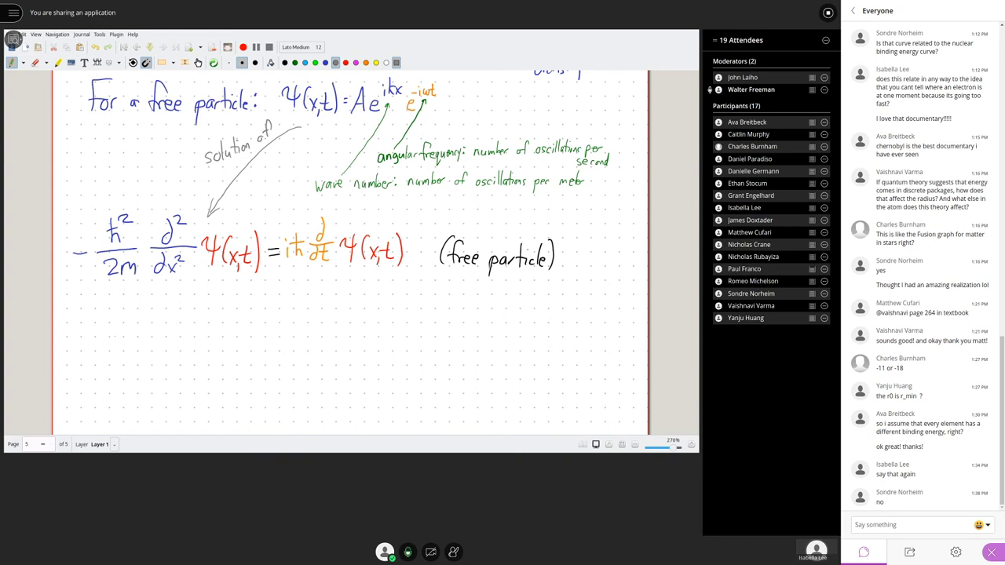
left_click(325, 63)
scroll(156, 375, "down", 1)
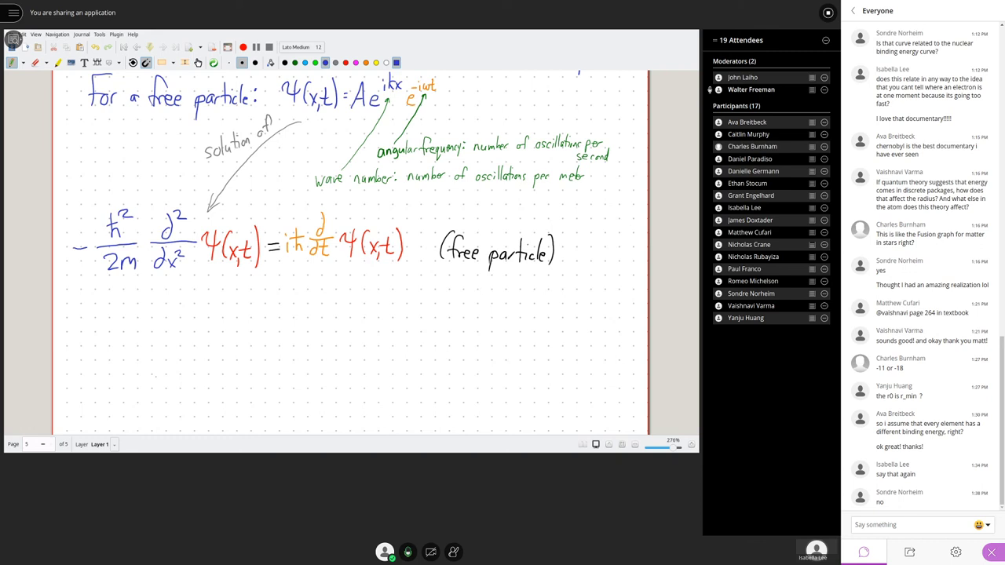
scroll(350, 251, "down", 3)
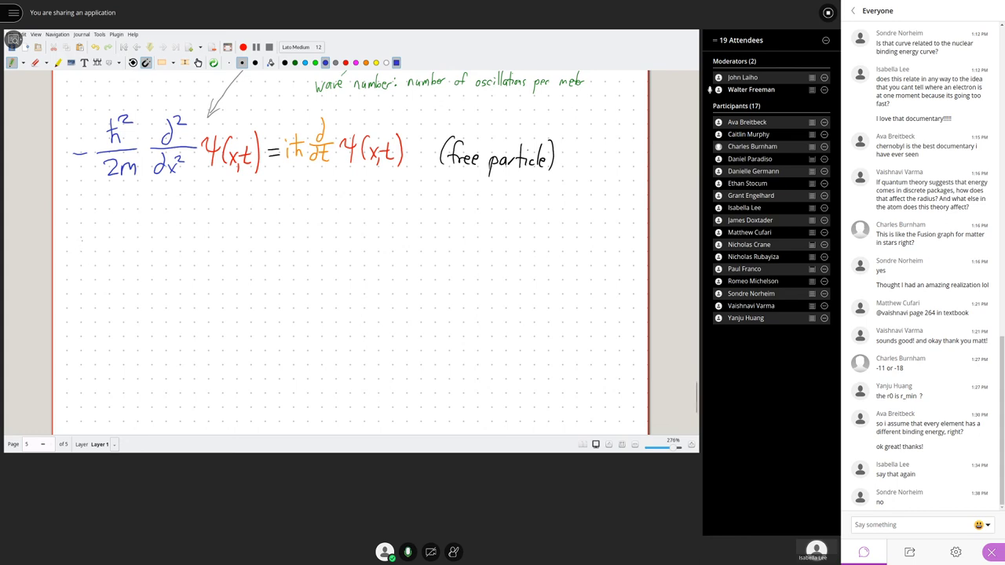
Write the kinetic term −ħ²/2m ∂²/∂x² in blue followed by a red Ψ(x,t)
mouse_move(96, 225)
left_mouse_down()
mouse_move(94, 248)
mouse_move(103, 247)
left_mouse_up()
mouse_move(88, 234)
left_mouse_down()
mouse_move(120, 235)
mouse_move(125, 252)
mouse_move(100, 276)
mouse_move(121, 276)
left_mouse_up()
mouse_move(159, 239)
left_mouse_down()
mouse_move(150, 252)
mouse_move(162, 221)
left_mouse_up()
left_click_drag(166, 222, 177, 229)
left_click_drag(131, 252, 184, 251)
left_click_drag(147, 267, 145, 276)
left_click_drag(155, 263, 155, 276)
left_click_drag(164, 259, 210, 245)
left_click(345, 63)
mouse_move(203, 237)
left_mouse_down()
mouse_move(203, 265)
mouse_move(226, 260)
left_mouse_up()
mouse_move(226, 249)
left_mouse_down()
mouse_move(217, 262)
mouse_move(226, 269)
left_mouse_up()
left_click_drag(233, 247, 232, 264)
left_click_drag(227, 253, 242, 263)
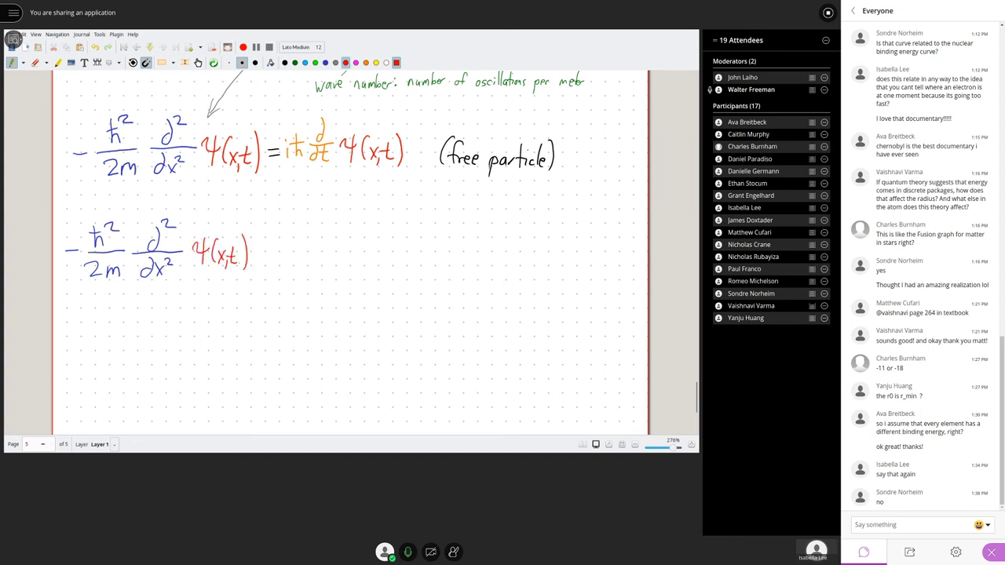
Add a black plus sign, a green U(x) and a red Ψ(x,t) potential term
left_click(284, 63)
mouse_move(259, 248)
left_mouse_down()
mouse_move(259, 262)
mouse_move(268, 254)
left_mouse_up()
left_click(295, 63)
left_click_drag(275, 239, 309, 261)
mouse_move(309, 250)
left_mouse_down()
mouse_move(301, 260)
mouse_move(311, 268)
mouse_move(337, 240)
mouse_move(331, 262)
mouse_move(340, 261)
left_mouse_up()
left_click(345, 63)
left_click_drag(345, 248, 346, 262)
mouse_move(355, 259)
left_mouse_down()
mouse_move(353, 269)
mouse_move(363, 262)
left_mouse_up()
mouse_move(354, 253)
left_mouse_down()
mouse_move(370, 267)
mouse_move(385, 249)
mouse_move(409, 259)
left_mouse_up()
Complete the right-hand side with = iħ ∂/∂t in orange and a red Ψ(x,t)
left_click(284, 63)
left_click(366, 62)
left_click_drag(396, 244, 433, 244)
mouse_move(422, 250)
left_mouse_down()
mouse_move(413, 259)
mouse_move(416, 248)
left_mouse_up()
mouse_move(426, 245)
left_mouse_down()
mouse_move(425, 259)
mouse_move(455, 238)
mouse_move(449, 256)
mouse_move(464, 262)
left_mouse_up()
left_click(346, 63)
left_click_drag(469, 245, 468, 257)
mouse_move(476, 256)
left_mouse_down()
mouse_move(474, 264)
mouse_move(481, 258)
left_mouse_up()
left_click_drag(477, 247, 491, 263)
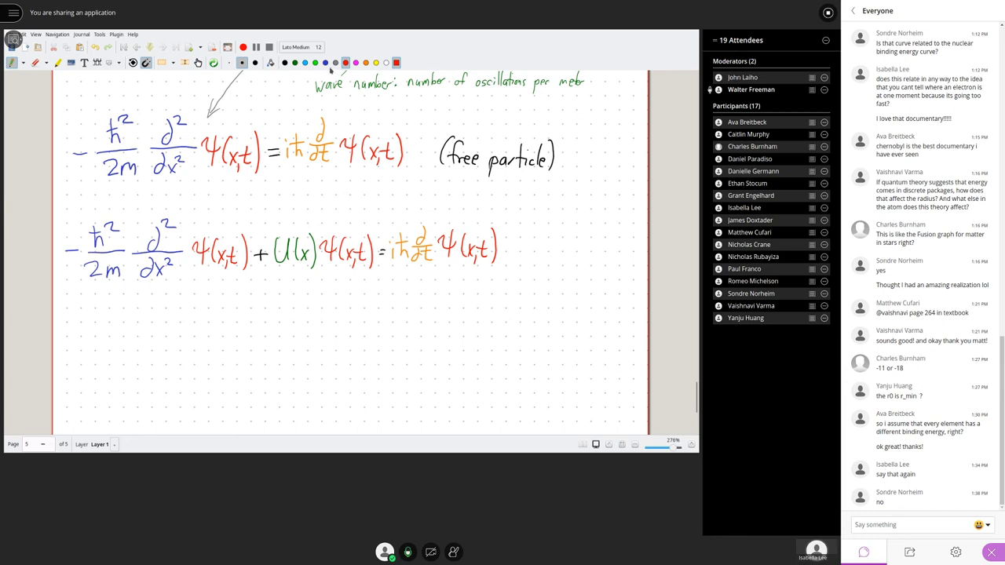
left_click(325, 63)
left_click_drag(136, 291, 241, 289)
mouse_move(182, 325)
left_mouse_down()
mouse_move(176, 332)
mouse_move(178, 314)
left_mouse_up()
mouse_move(182, 314)
left_mouse_down()
mouse_move(198, 326)
mouse_move(209, 315)
left_mouse_up()
mouse_move(202, 312)
left_mouse_down()
mouse_move(203, 335)
mouse_move(215, 336)
left_mouse_up()
left_click_drag(217, 324, 223, 339)
left_click_drag(227, 317, 236, 339)
mouse_move(171, 342)
left_mouse_down()
mouse_move(245, 342)
mouse_move(195, 355)
mouse_move(206, 365)
left_mouse_up()
left_click_drag(217, 347, 223, 355)
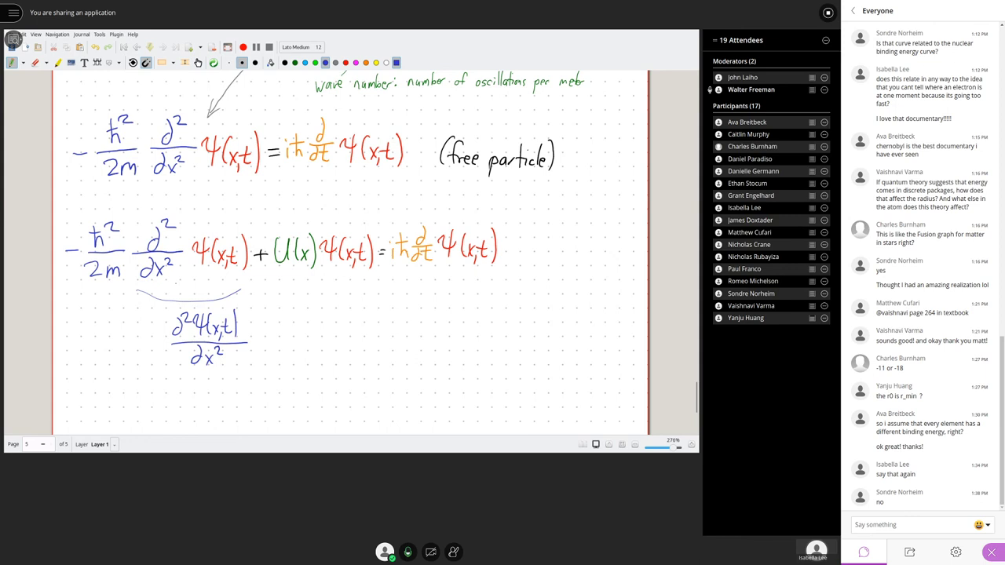
key("ctrl+shift+e")
mouse_move(234, 346)
left_mouse_down()
mouse_move(213, 330)
mouse_move(173, 334)
mouse_move(218, 293)
left_mouse_up()
key("ctrl+shift+p")
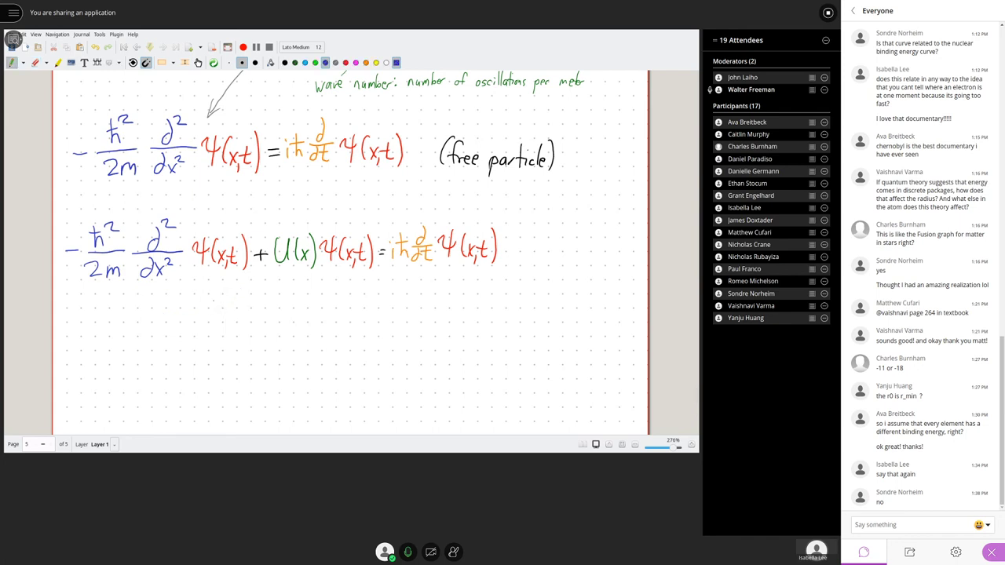
Draw a green brace under the U(x)Ψ(x,t) term
left_click(335, 63)
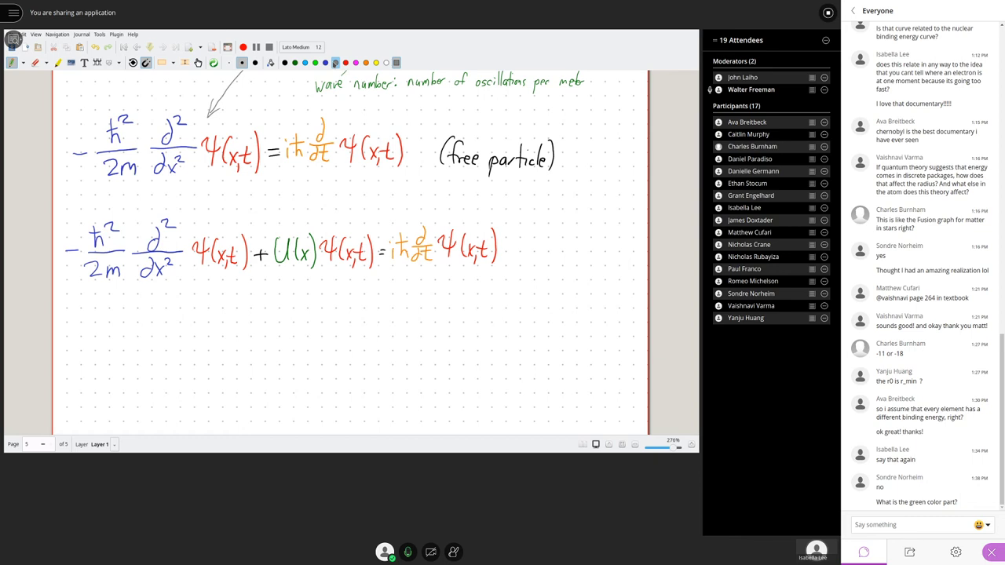
left_click(295, 63)
mouse_move(272, 268)
left_mouse_down()
mouse_move(273, 280)
mouse_move(377, 268)
left_mouse_up()
Write 'potential times wavefunction' in green beneath the brace
left_click_drag(278, 292, 278, 311)
left_click_drag(277, 293, 292, 299)
left_click_drag(289, 291, 297, 291)
left_click_drag(296, 295, 313, 291)
left_click_drag(315, 293, 314, 298)
left_click_drag(317, 294, 338, 298)
left_click_drag(334, 290, 359, 298)
left_click_drag(285, 314, 343, 319)
left_click_drag(340, 308, 347, 309)
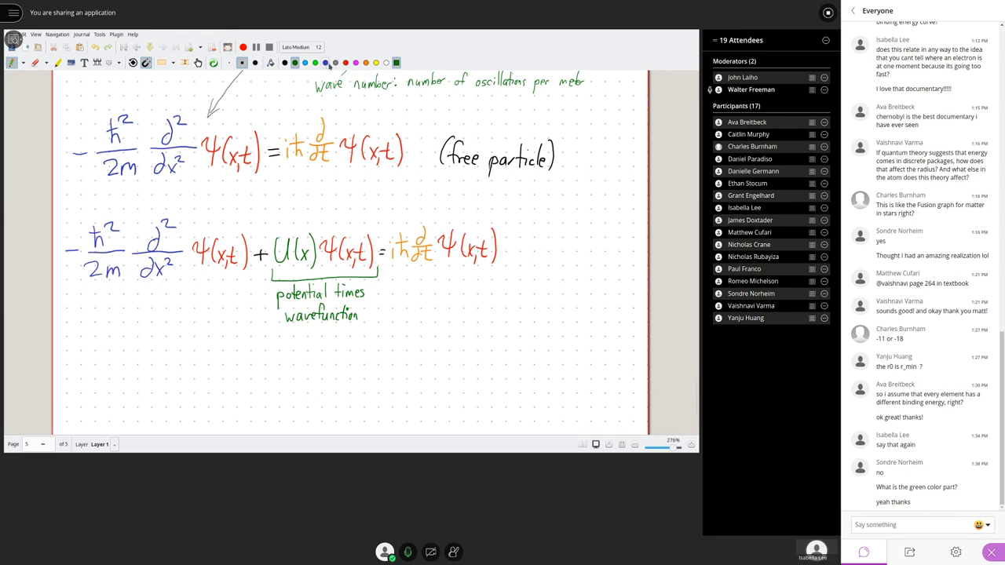
Brace the −ħ²/2m ∂²/∂x² Ψ term in blue and label it 'variation of ψ in space'
left_click(325, 64)
mouse_move(72, 279)
left_mouse_down()
mouse_move(74, 293)
mouse_move(146, 296)
mouse_move(255, 284)
left_mouse_up()
left_click_drag(78, 309, 86, 310)
left_click_drag(92, 312, 98, 312)
mouse_move(101, 313)
left_mouse_down()
mouse_move(149, 316)
mouse_move(173, 305)
left_mouse_up()
mouse_move(174, 299)
left_mouse_down()
mouse_move(171, 317)
mouse_move(223, 313)
left_mouse_up()
left_click_drag(226, 309, 231, 311)
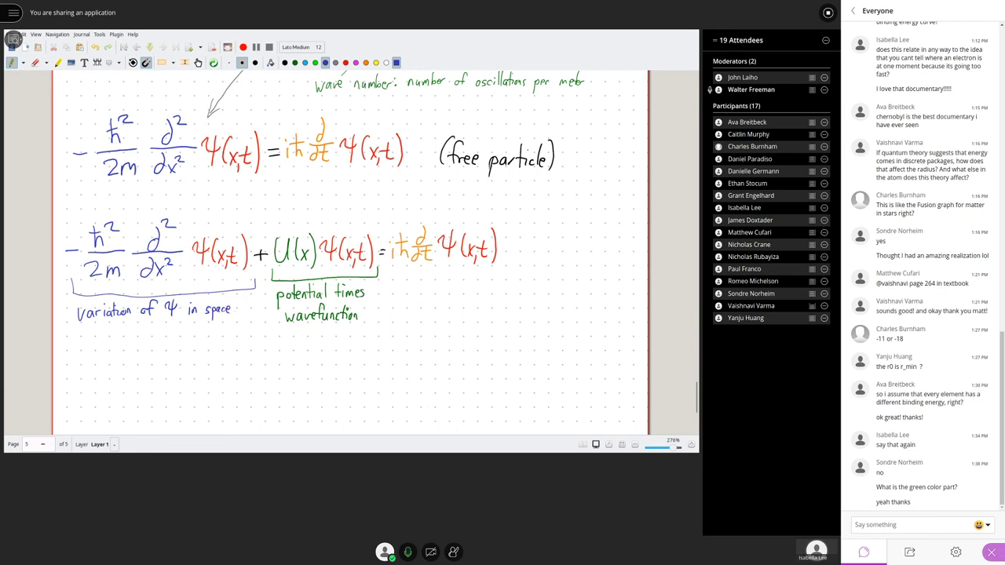
Brace iħ ∂/∂t Ψ(x,t) in orange and label it 'variation of ψ in time'
left_click(366, 62)
mouse_move(387, 267)
left_mouse_down()
mouse_move(443, 277)
mouse_move(504, 266)
left_mouse_up()
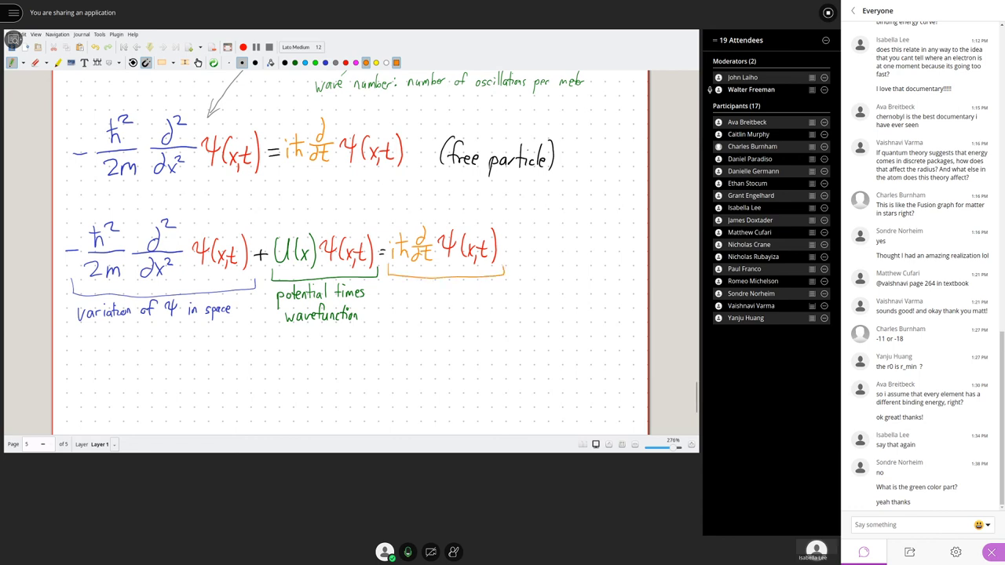
left_click_drag(404, 287, 495, 291)
left_click_drag(429, 305, 428, 312)
left_click_drag(432, 312, 460, 304)
left_click_drag(461, 301, 478, 310)
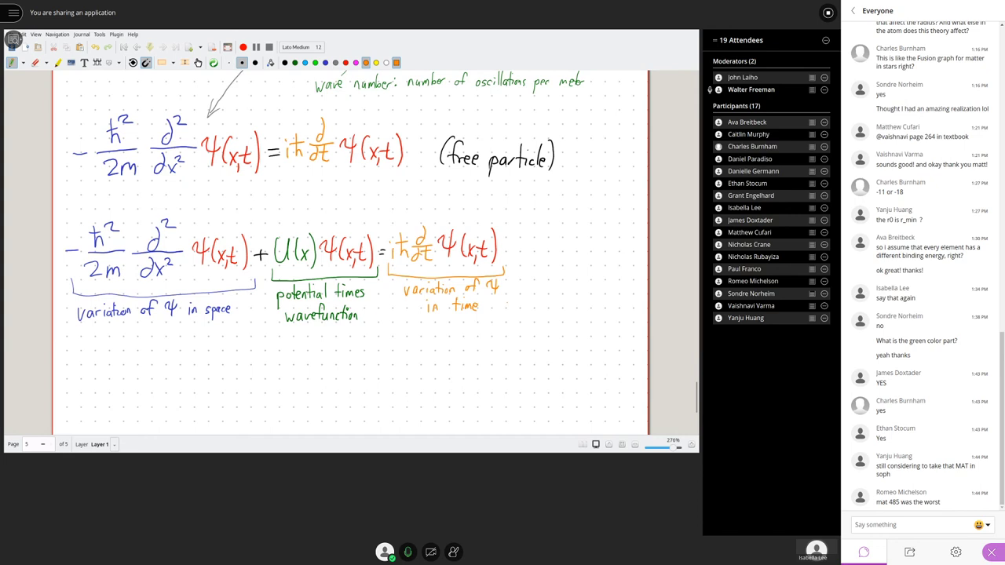
Scroll below the braced equation and write 'What Ψ(x,t)' in red
scroll(325, 198, "down", 3)
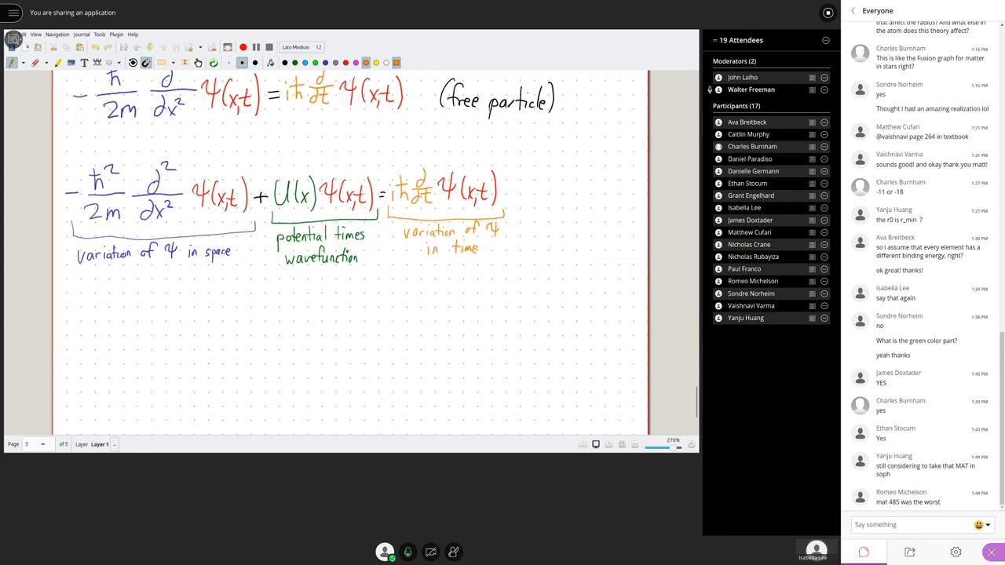
scroll(325, 197, "down", 1)
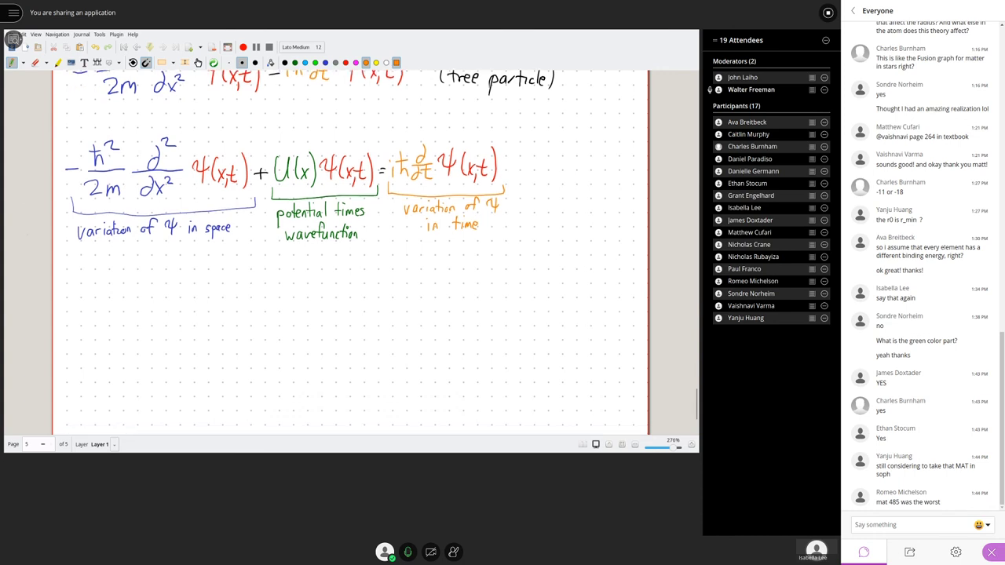
scroll(325, 198, "down", 1)
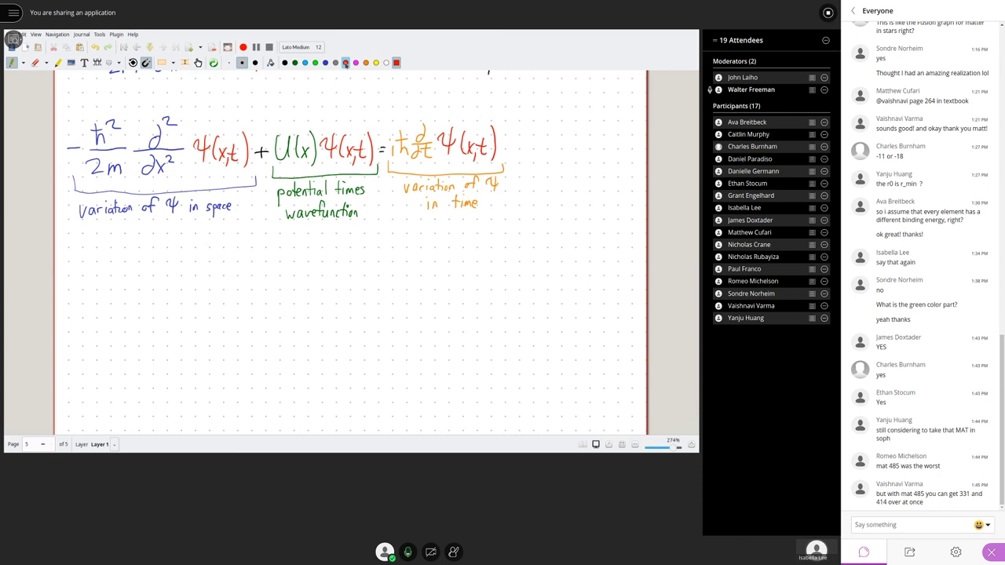
mouse_move(115, 259)
left_mouse_down()
mouse_move(133, 258)
mouse_move(154, 279)
left_mouse_up()
mouse_move(158, 260)
left_mouse_down()
mouse_move(159, 278)
mouse_move(193, 261)
left_mouse_up()
mouse_move(186, 258)
left_mouse_down()
mouse_move(187, 283)
mouse_move(212, 290)
mouse_move(220, 281)
left_mouse_up()
left_click_drag(212, 274, 305, 276)
Finish the question with 'is a solution to this equation?'
left_click_drag(308, 268, 320, 272)
mouse_move(315, 267)
left_mouse_down()
mouse_move(328, 276)
mouse_move(335, 268)
left_mouse_up()
left_click_drag(339, 269, 355, 270)
left_click_drag(348, 268, 359, 268)
mouse_move(385, 258)
left_mouse_down()
mouse_move(385, 277)
mouse_move(390, 267)
left_mouse_up()
mouse_move(393, 251)
left_mouse_down()
mouse_move(398, 277)
mouse_move(424, 274)
left_mouse_up()
left_click_drag(438, 265, 432, 288)
left_click_drag(442, 266, 448, 274)
left_click_drag(458, 267, 472, 259)
left_click_drag(472, 265, 472, 273)
left_click_drag(474, 267, 490, 267)
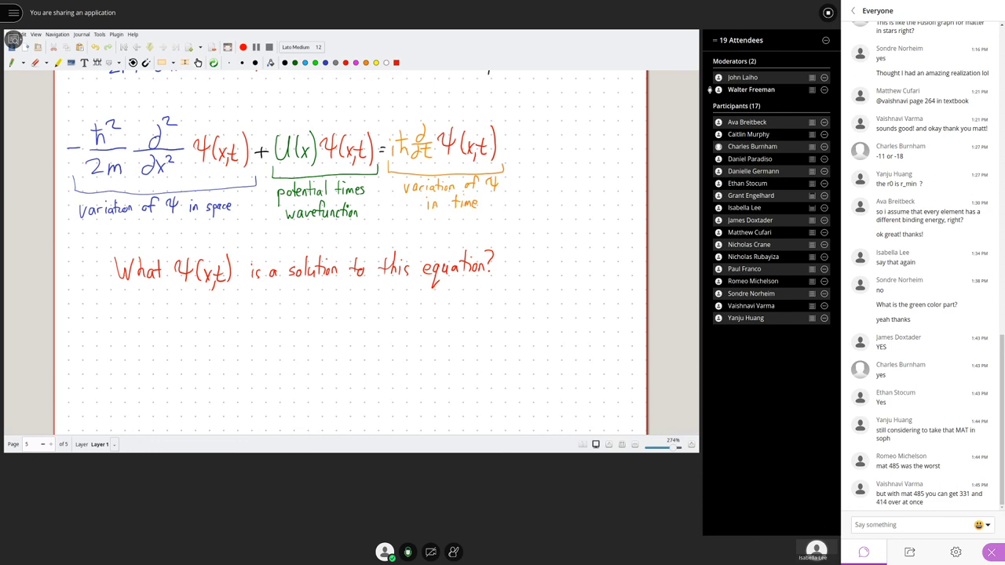
Write 'First assumption:' in pink followed by a red Ψ(x,t)
left_click(356, 63)
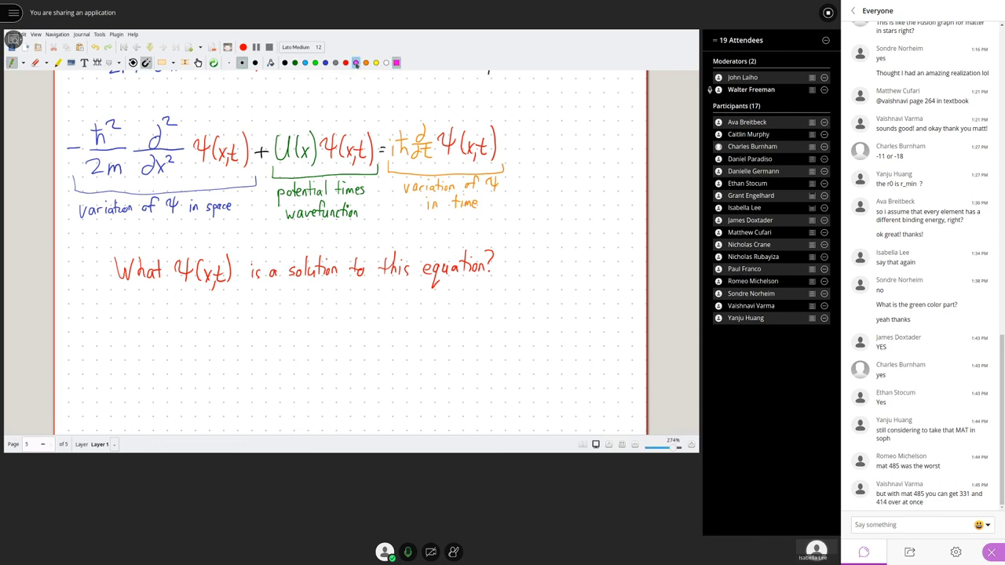
mouse_move(135, 304)
left_mouse_down()
mouse_move(124, 321)
mouse_move(184, 316)
left_mouse_up()
mouse_move(193, 309)
left_mouse_down()
mouse_move(211, 330)
mouse_move(218, 305)
mouse_move(227, 317)
left_mouse_up()
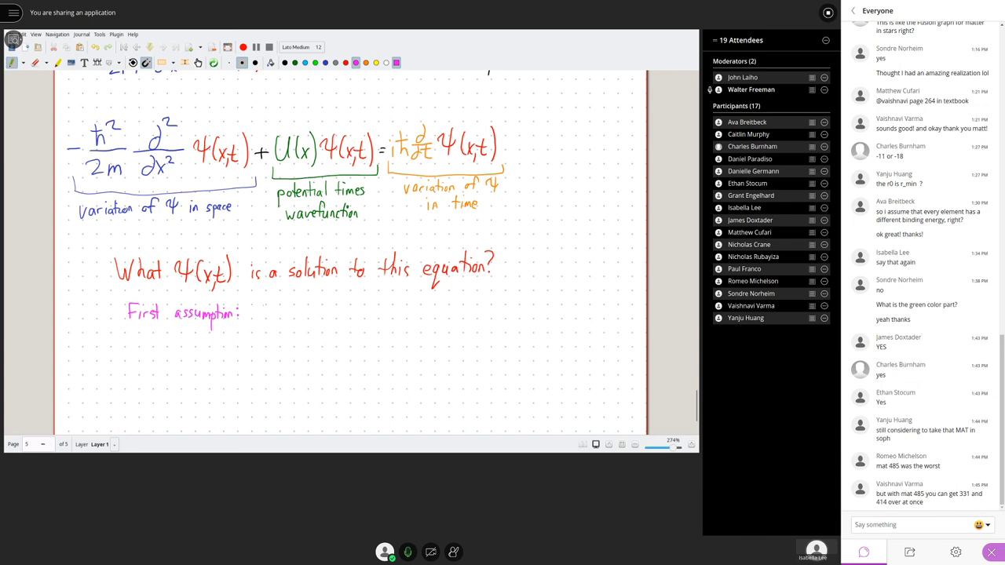
left_click(345, 62)
mouse_move(256, 304)
left_mouse_down()
mouse_move(265, 320)
mouse_move(284, 320)
left_mouse_up()
left_click_drag(284, 311, 278, 320)
left_click_drag(287, 317, 294, 322)
left_click_drag(289, 314, 300, 321)
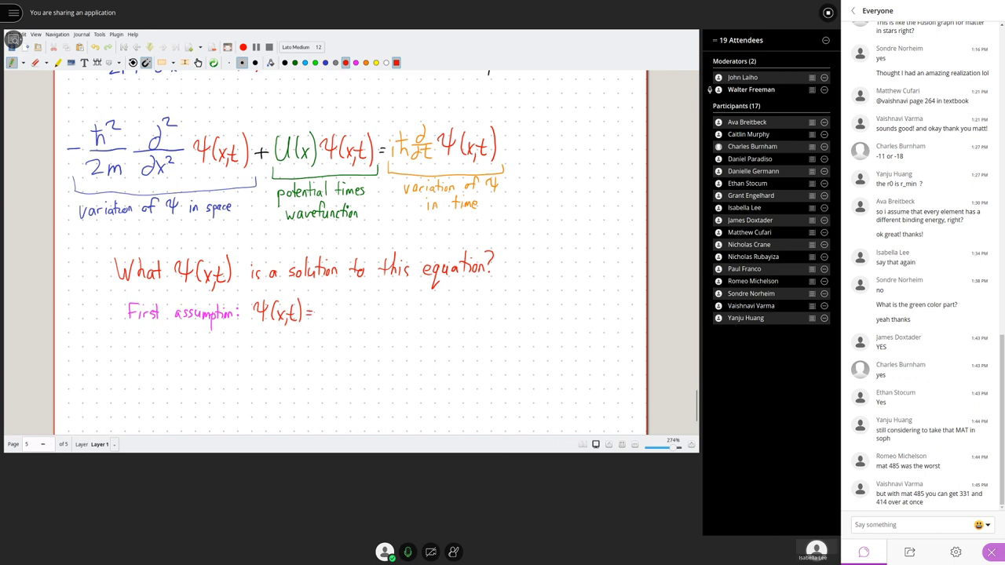
Complete the line with = ψ(x) in blue and φ(t) in orange
left_click(325, 62)
left_click_drag(321, 305, 334, 304)
mouse_move(328, 300)
left_mouse_down()
mouse_move(328, 322)
mouse_move(347, 320)
left_mouse_up()
left_click_drag(346, 311, 340, 321)
left_click_drag(348, 301, 350, 322)
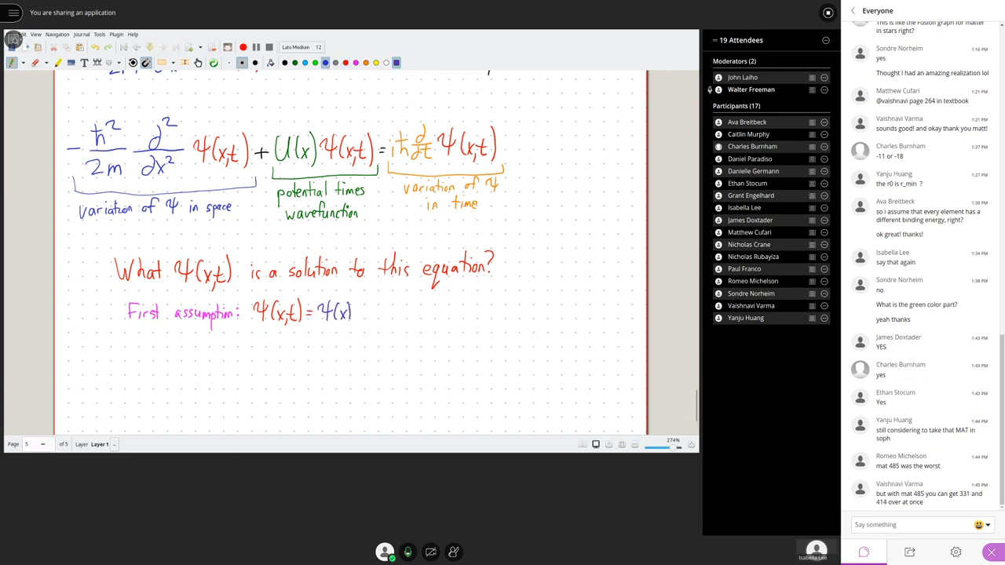
left_click(366, 62)
left_click_drag(354, 306, 365, 306)
mouse_move(360, 303)
left_mouse_down()
mouse_move(360, 320)
mouse_move(372, 321)
left_mouse_up()
left_click_drag(368, 312, 381, 324)
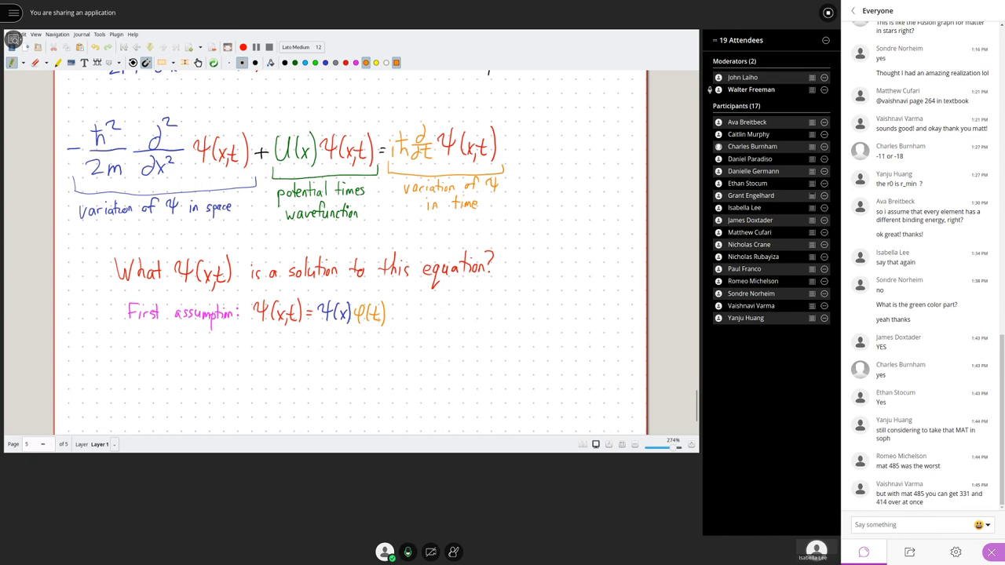
Below the assumption, write −ħ²/2m in blue followed by φ(t) in orange
scroll(351, 251, "down", 2)
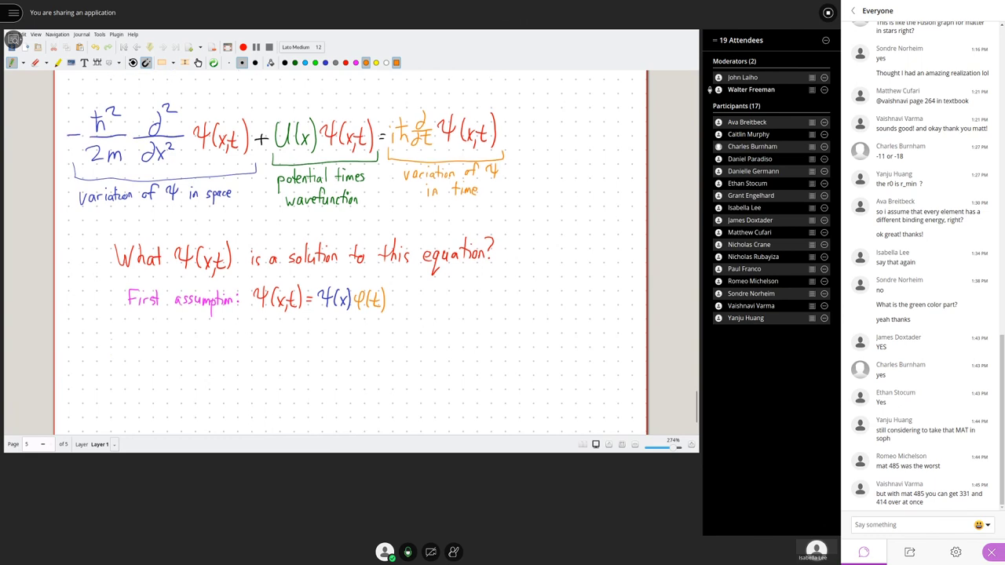
left_click(324, 63)
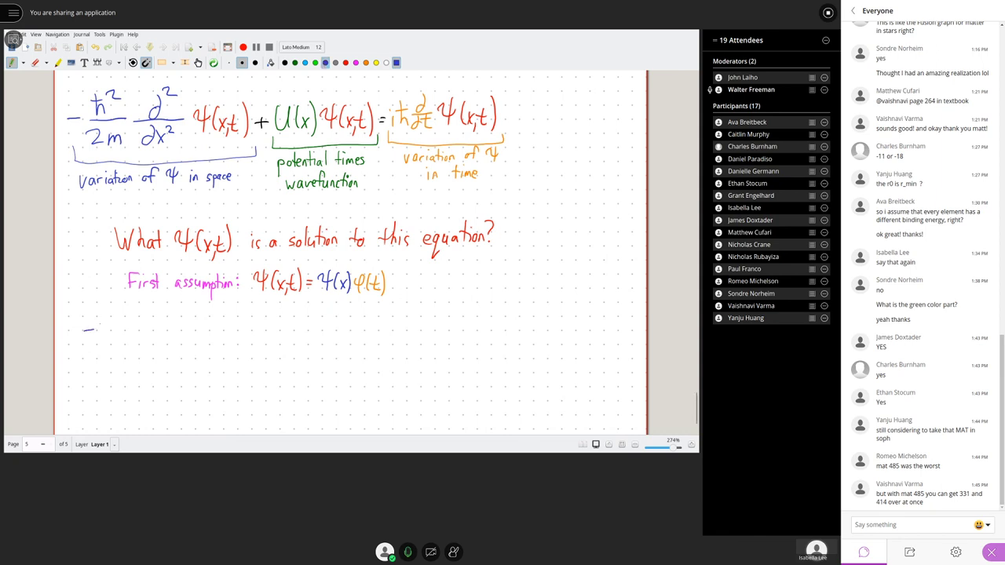
left_click_drag(109, 305, 112, 329)
mouse_move(111, 310)
left_mouse_down()
mouse_move(119, 303)
mouse_move(130, 313)
mouse_move(116, 351)
mouse_move(129, 351)
left_mouse_up()
left_click(365, 63)
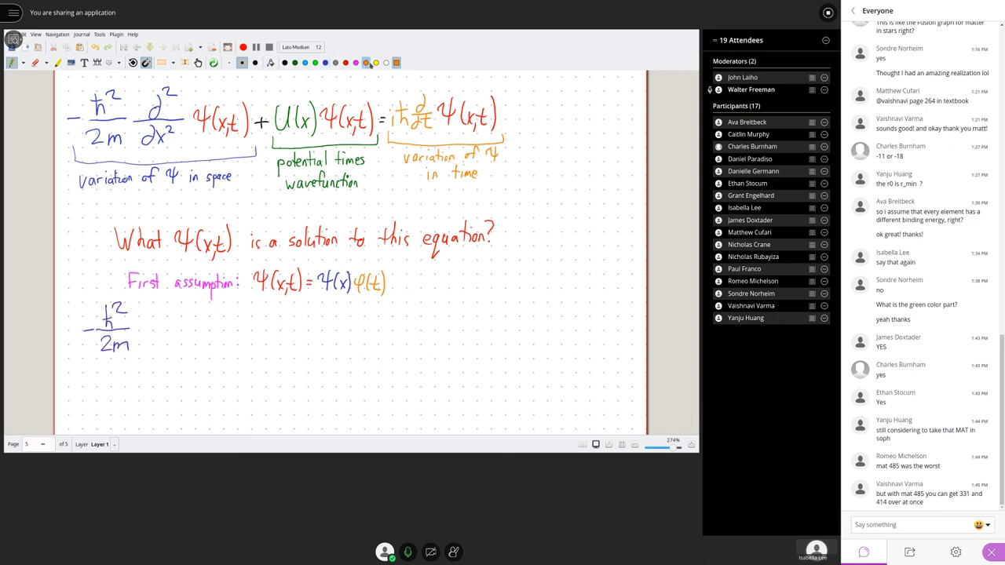
mouse_move(148, 324)
left_mouse_down()
mouse_move(146, 347)
mouse_move(165, 342)
left_mouse_up()
left_click_drag(161, 331, 175, 343)
Add the dark-blue second derivative ∂²ψ(x) after φ(t)
left_click(325, 63)
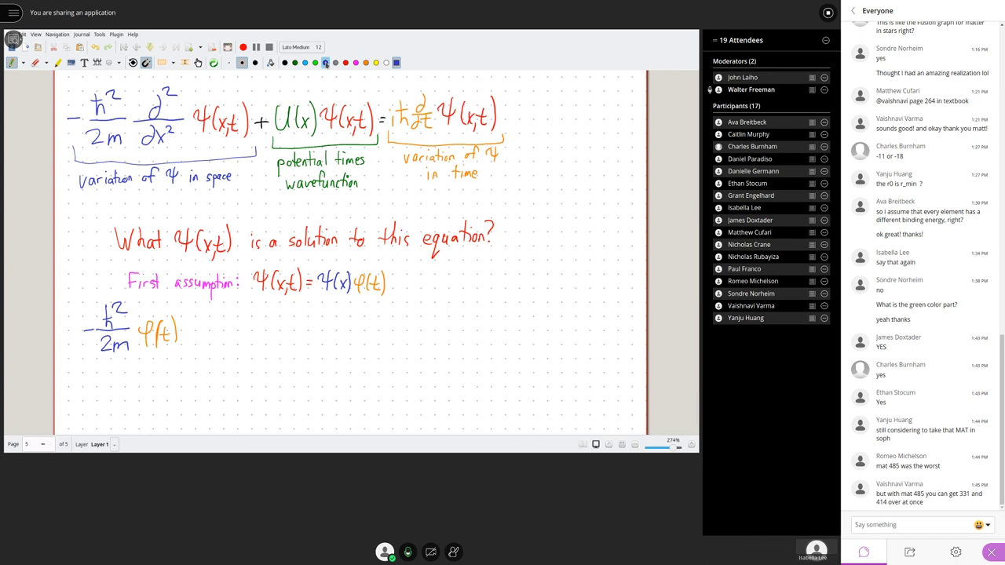
mouse_move(195, 321)
left_mouse_down()
mouse_move(189, 328)
mouse_move(194, 308)
left_mouse_up()
mouse_move(198, 307)
left_mouse_down()
mouse_move(216, 320)
mouse_move(224, 314)
left_mouse_up()
mouse_move(219, 306)
left_mouse_down()
mouse_move(219, 330)
mouse_move(227, 329)
left_mouse_up()
left_click_drag(234, 316, 230, 328)
mouse_move(239, 305)
left_mouse_down()
mouse_move(240, 329)
mouse_move(226, 332)
mouse_move(253, 332)
mouse_move(210, 354)
mouse_move(225, 352)
mouse_move(220, 343)
left_mouse_up()
left_click_drag(224, 335, 231, 341)
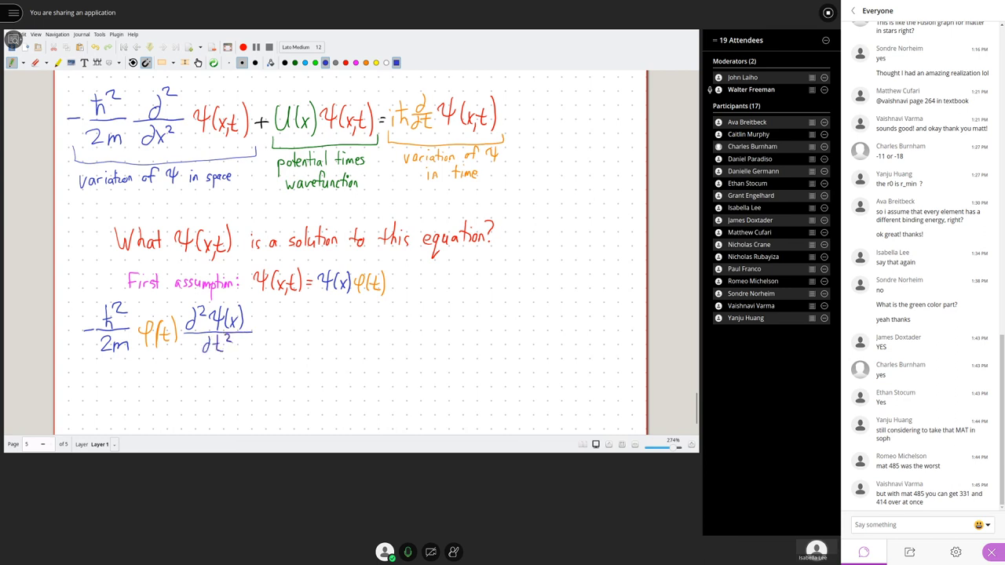
Add a black plus sign and a green U(x) for the potential term
left_click(285, 62)
left_click_drag(255, 333, 269, 333)
left_click_drag(262, 328, 263, 338)
left_click(295, 62)
left_click_drag(274, 325, 289, 342)
left_click_drag(294, 333, 294, 342)
left_click_drag(300, 318, 301, 345)
Write ψ(x) in blue and φ(t) in orange after U(x)
left_click(325, 62)
left_click_drag(311, 325, 321, 325)
mouse_move(317, 319)
left_mouse_down()
mouse_move(316, 342)
mouse_move(333, 341)
left_mouse_up()
mouse_move(333, 330)
left_mouse_down()
mouse_move(326, 341)
mouse_move(345, 335)
left_mouse_up()
left_click(366, 62)
mouse_move(347, 323)
left_mouse_down()
mouse_move(347, 342)
mouse_move(367, 341)
left_mouse_up()
left_click_drag(364, 329, 374, 342)
Right of the equals sign, write iħ in orange and ψ(x) in blue
left_click(284, 62)
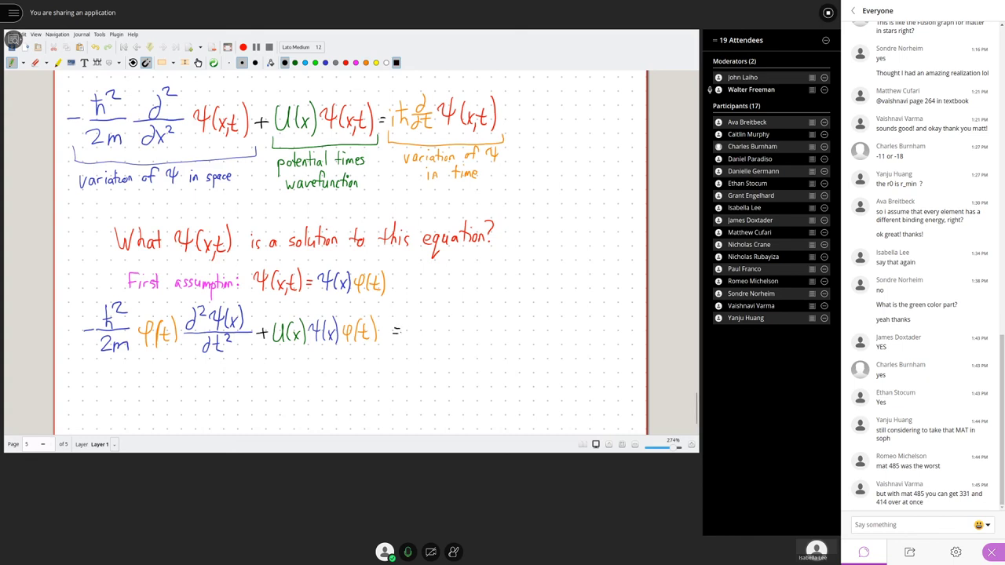
left_click(366, 63)
scroll(350, 251, "up", 1)
mouse_move(411, 336)
left_mouse_down()
mouse_move(411, 347)
mouse_move(425, 345)
mouse_move(424, 329)
left_mouse_up()
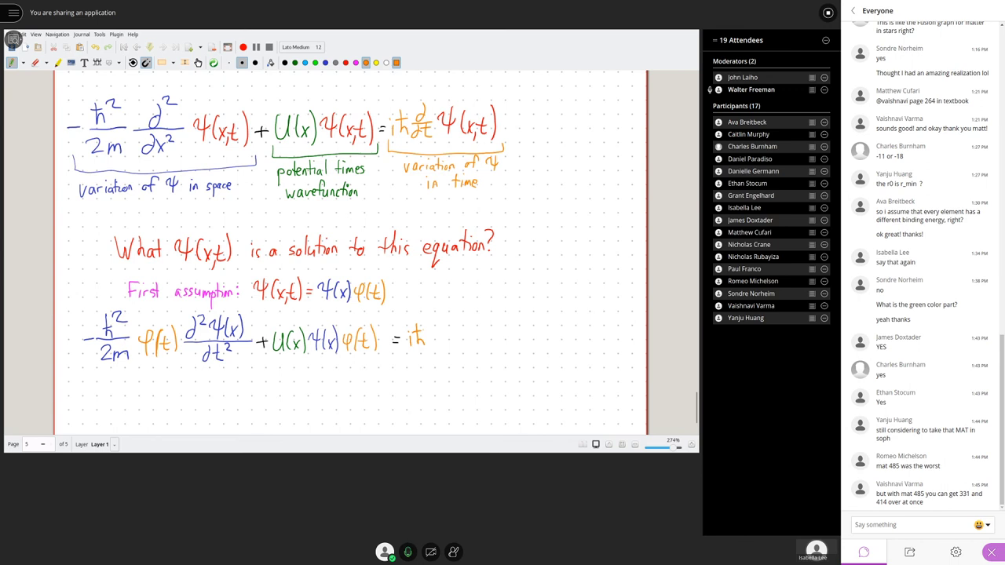
left_click(325, 62)
key("ctrl+minus")
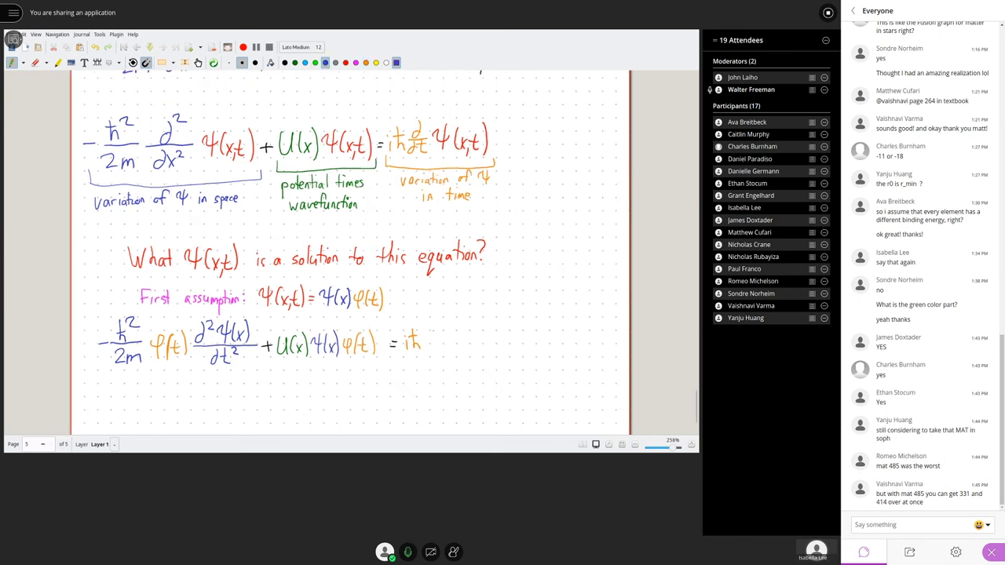
left_click_drag(424, 333, 441, 352)
left_click_drag(444, 340, 444, 350)
left_click_drag(451, 327, 455, 353)
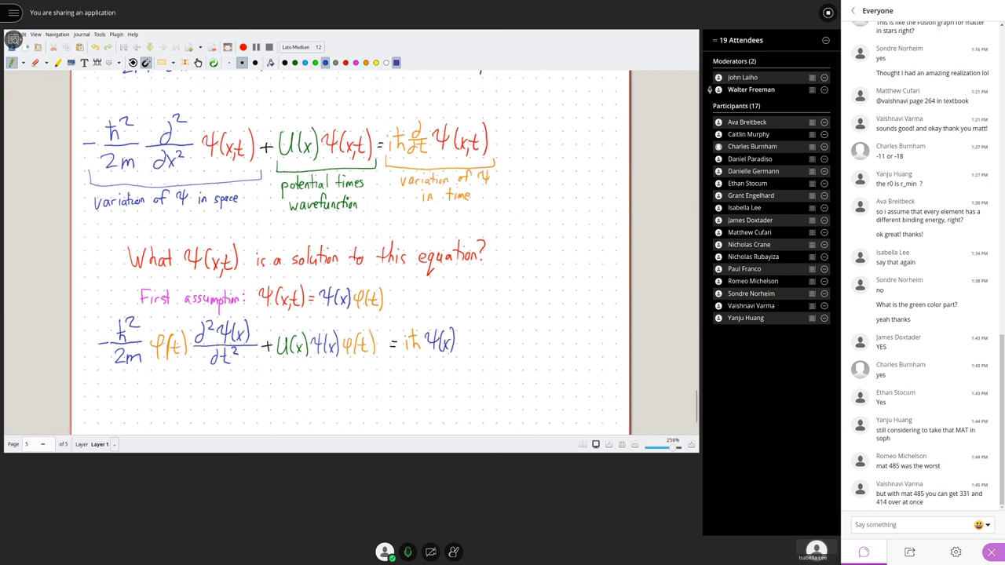
Complete the right side with an orange ∂φ(t)/∂t, then scroll down
left_click(366, 62)
scroll(354, 252, "down", 1)
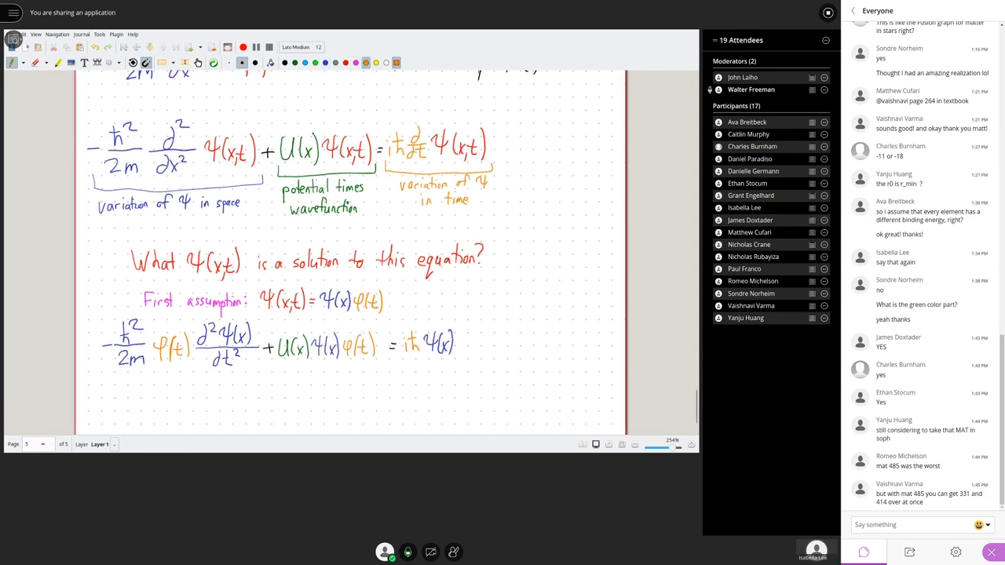
mouse_move(463, 338)
left_mouse_down()
mouse_move(466, 322)
mouse_move(500, 342)
mouse_move(476, 354)
mouse_move(487, 356)
left_mouse_up()
left_click_drag(484, 347, 489, 347)
left_click(284, 63)
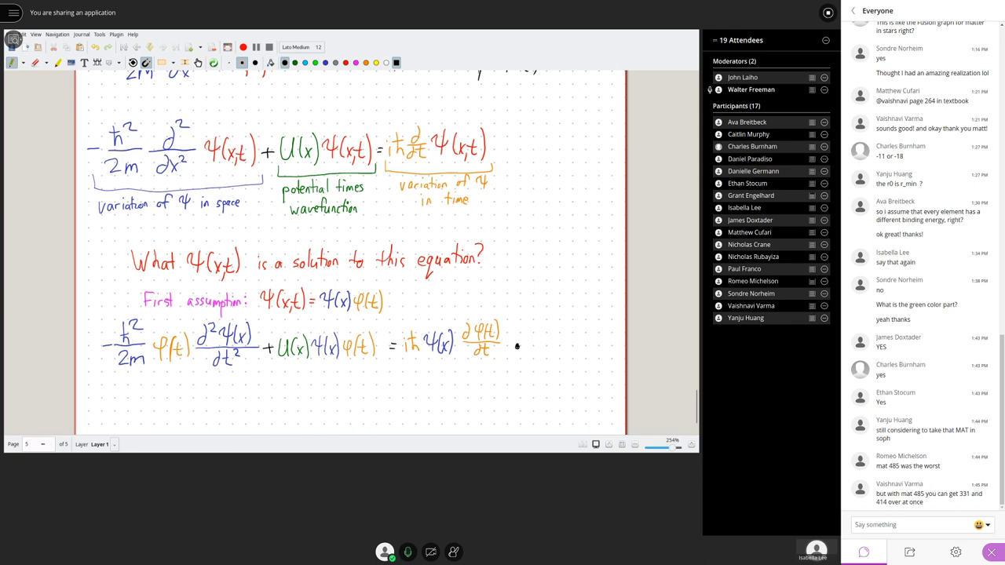
scroll(353, 235, "down", 3)
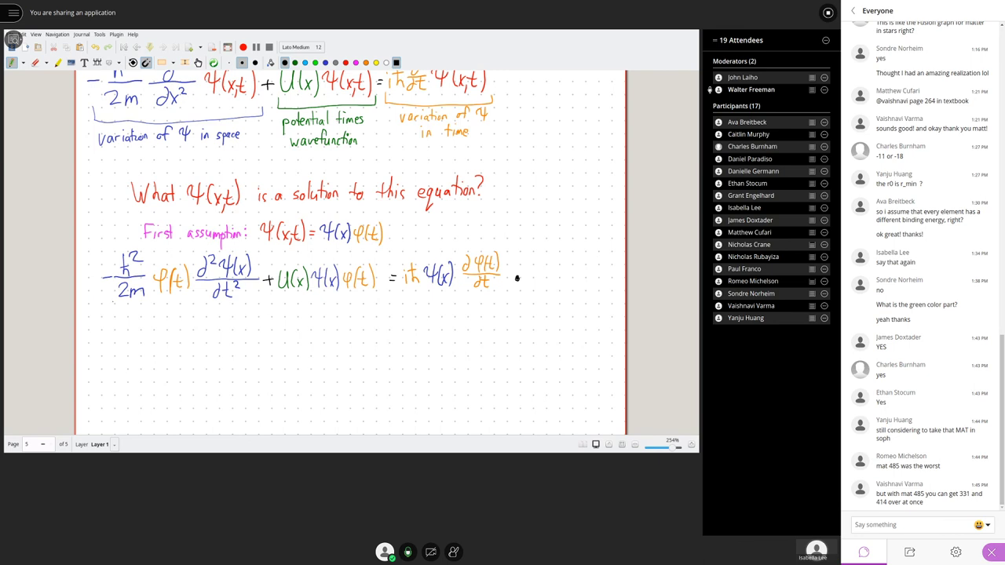
scroll(353, 250, "down", 1)
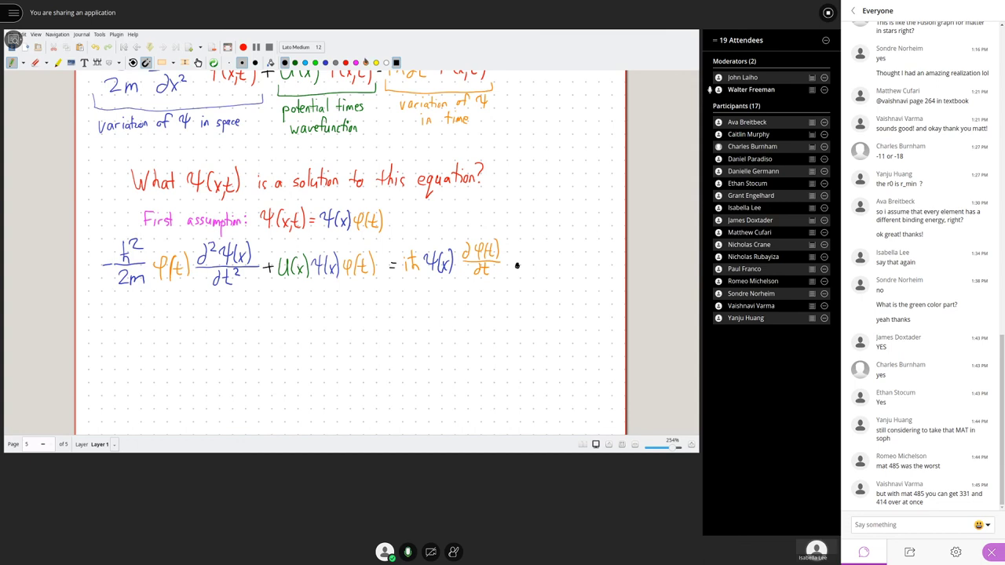
Write 'Divide by' in magenta, then ψ(x) in blue and φ(t) in orange
left_click(356, 63)
mouse_move(160, 306)
left_mouse_down()
mouse_move(161, 327)
mouse_move(183, 311)
left_mouse_up()
mouse_move(188, 312)
left_mouse_down()
mouse_move(189, 327)
mouse_move(200, 305)
mouse_move(207, 325)
mouse_move(234, 325)
left_mouse_up()
mouse_move(239, 314)
left_mouse_down()
mouse_move(232, 338)
mouse_move(267, 311)
mouse_move(265, 323)
left_mouse_up()
left_click(325, 62)
mouse_move(273, 308)
left_mouse_down()
mouse_move(272, 325)
mouse_move(281, 325)
left_mouse_up()
left_click_drag(282, 314, 276, 325)
mouse_move(284, 305)
left_mouse_down()
mouse_move(284, 331)
mouse_move(303, 316)
left_mouse_up()
left_click(366, 62)
mouse_move(298, 305)
left_mouse_down()
mouse_move(299, 327)
mouse_move(309, 318)
left_mouse_up()
left_click_drag(316, 310, 326, 325)
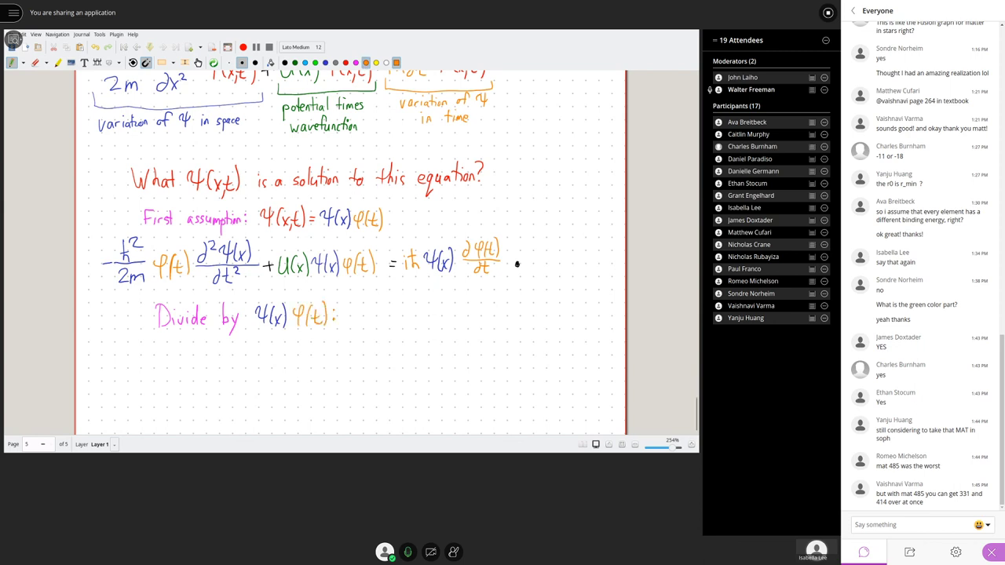
scroll(516, 264, "down", 1)
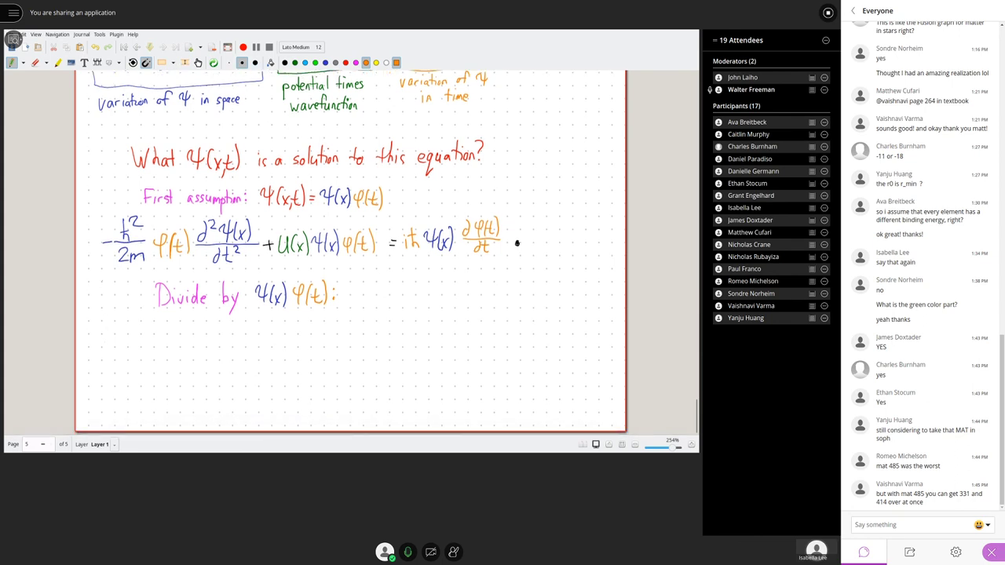
left_click(325, 62)
Write −ħ² ∂²ψ(x)/∂x² over a long fraction bar with ψ(x) beneath it
mouse_move(116, 339)
left_mouse_down()
mouse_move(123, 360)
mouse_move(129, 343)
mouse_move(137, 363)
mouse_move(118, 383)
mouse_move(135, 383)
left_mouse_up()
left_click_drag(160, 339, 176, 341)
mouse_move(185, 331)
left_mouse_down()
mouse_move(185, 358)
mouse_move(214, 358)
left_mouse_up()
mouse_move(183, 368)
left_mouse_down()
mouse_move(174, 374)
mouse_move(183, 363)
mouse_move(192, 377)
left_mouse_up()
left_click_drag(189, 360, 196, 367)
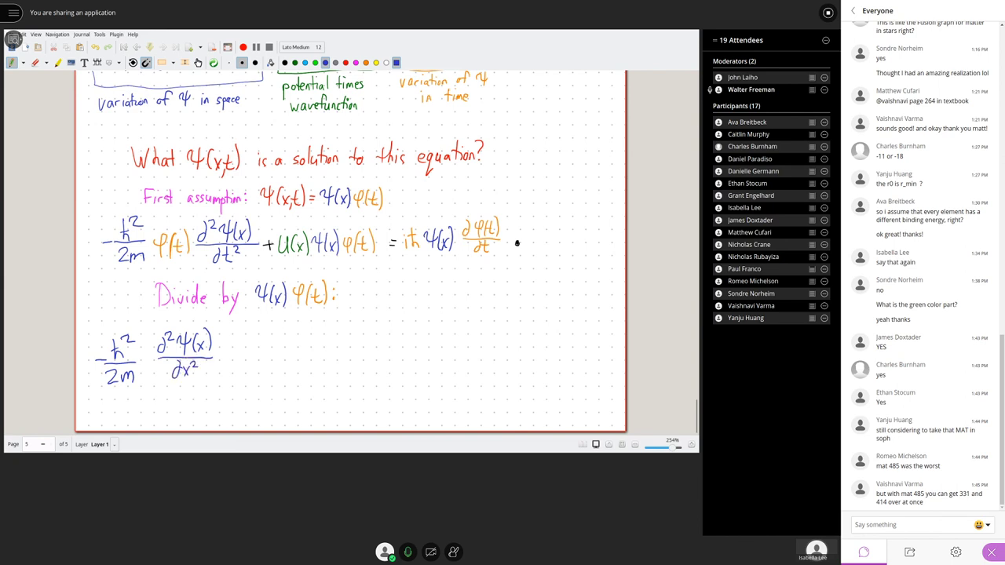
left_click_drag(96, 394, 243, 384)
left_click_drag(141, 402, 154, 402)
mouse_move(150, 399)
left_mouse_down()
mouse_move(149, 417)
mouse_move(169, 416)
left_mouse_up()
mouse_move(170, 406)
left_mouse_down()
mouse_move(164, 416)
mouse_move(174, 420)
left_mouse_up()
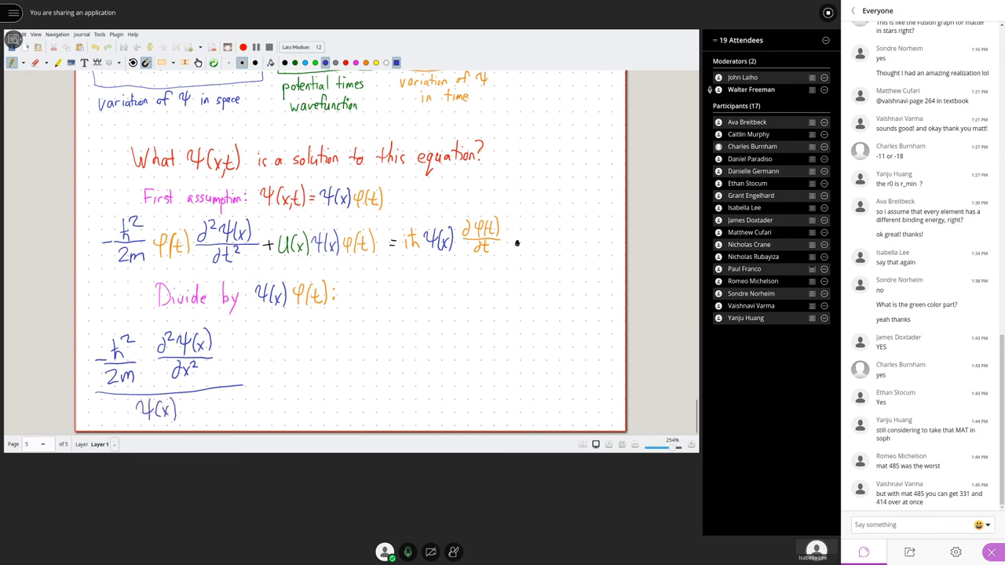
Add a green + U(x) after the fraction
left_click(294, 62)
mouse_move(255, 378)
left_mouse_down()
mouse_move(254, 392)
mouse_move(264, 384)
mouse_move(274, 396)
left_mouse_up()
mouse_move(278, 372)
left_mouse_down()
mouse_move(278, 394)
mouse_move(288, 392)
left_mouse_up()
left_click_drag(293, 380, 293, 391)
left_click_drag(301, 363, 304, 397)
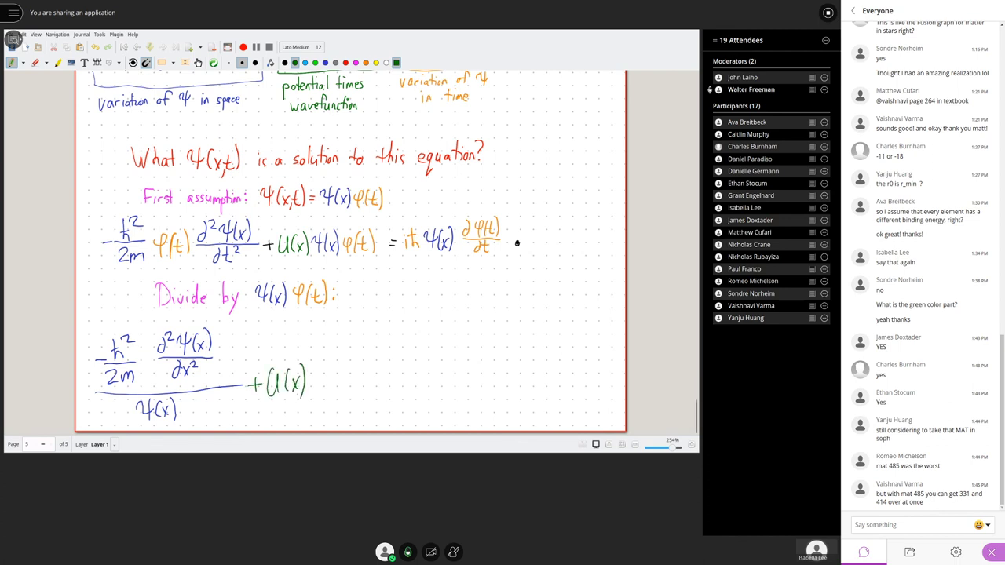
Erase and redo the badly written U, then draw a black equals sign
left_click(284, 63)
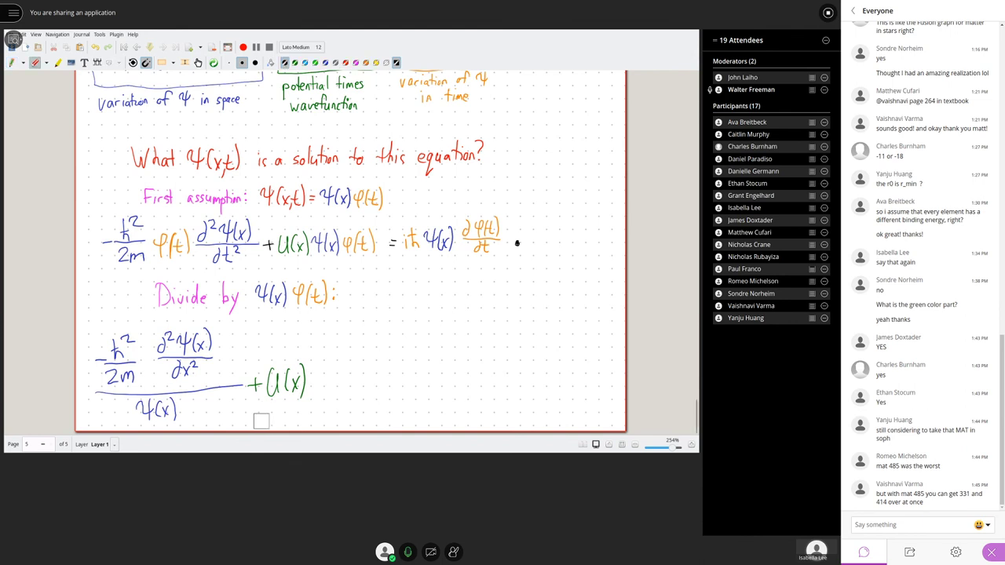
left_click_drag(260, 417, 275, 377)
left_click(294, 62)
scroll(350, 252, "up", 1)
scroll(349, 251, "down", 1)
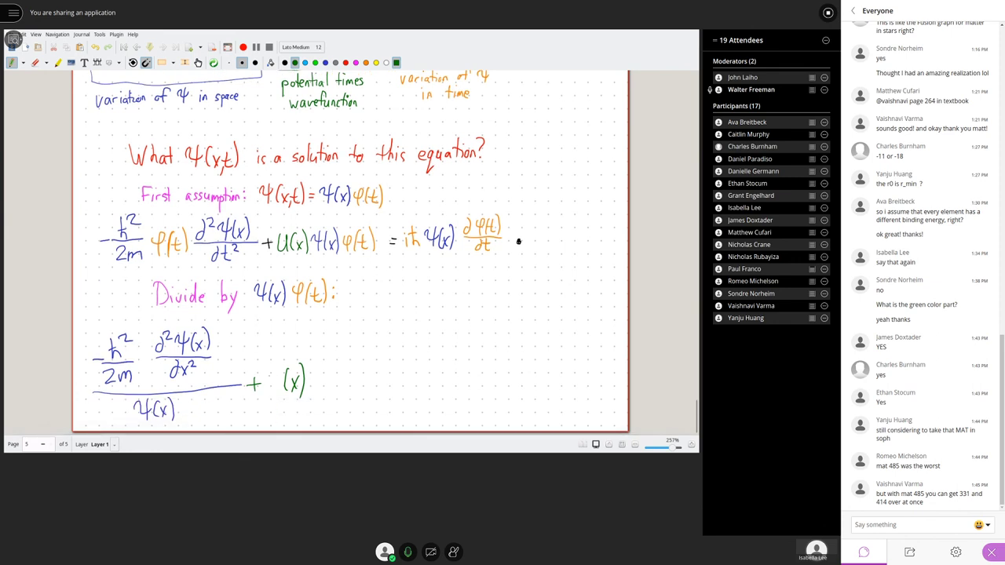
mouse_move(264, 369)
left_mouse_down()
mouse_move(272, 392)
mouse_move(278, 370)
left_mouse_up()
left_click(285, 63)
left_click_drag(381, 375, 390, 375)
left_click_drag(382, 381, 390, 382)
Write orange iħ ∂φ(t)/∂t over a long fraction bar with φ(t) beneath it
left_click(366, 63)
mouse_move(434, 340)
left_mouse_down()
mouse_move(438, 361)
mouse_move(469, 337)
mouse_move(479, 347)
left_mouse_up()
mouse_move(484, 332)
left_mouse_down()
mouse_move(493, 350)
mouse_move(474, 350)
mouse_move(494, 352)
mouse_move(469, 363)
mouse_move(480, 363)
left_mouse_up()
left_click_drag(474, 356, 484, 356)
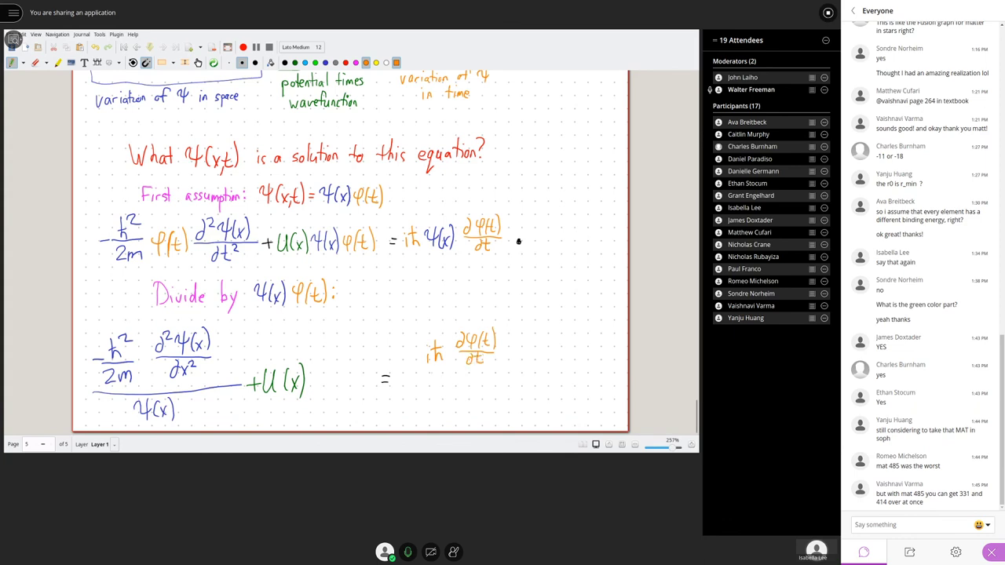
left_click_drag(419, 374, 509, 372)
left_click_drag(444, 386, 460, 398)
mouse_move(454, 387)
left_mouse_down()
mouse_move(453, 407)
mouse_move(480, 396)
left_mouse_up()
left_click_drag(483, 381, 484, 407)
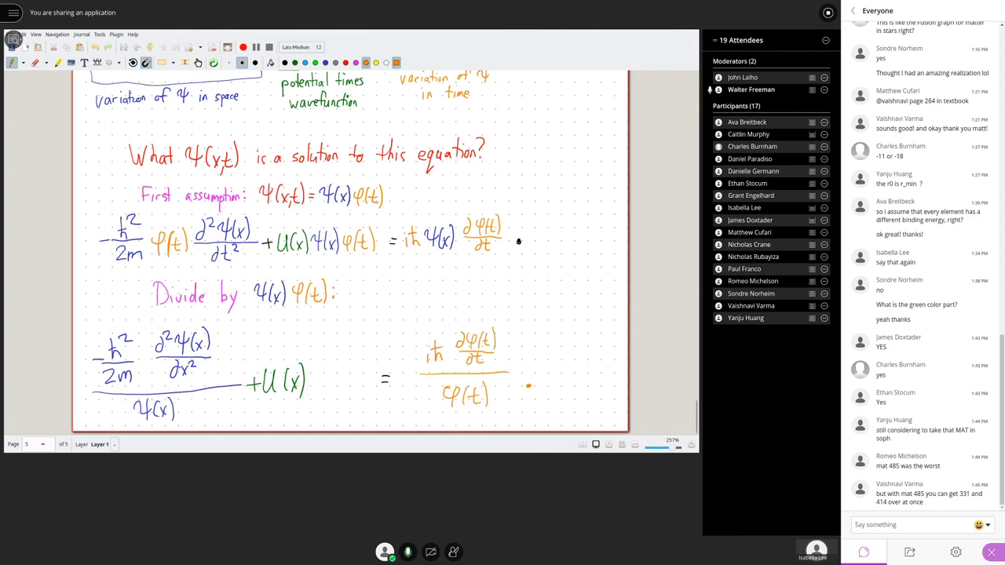
Loop iħ ∂φ(t)/∂t in yellow, draw an arrow rightward, and switch to orange for E
left_click(376, 63)
mouse_move(395, 250)
left_mouse_down()
mouse_move(395, 276)
mouse_move(425, 277)
left_mouse_up()
mouse_move(422, 235)
left_mouse_down()
mouse_move(429, 210)
mouse_move(457, 210)
mouse_move(469, 289)
mouse_move(507, 244)
mouse_move(465, 190)
mouse_move(404, 214)
left_mouse_up()
mouse_move(492, 210)
left_mouse_down()
mouse_move(543, 198)
mouse_move(577, 212)
mouse_move(570, 199)
left_mouse_up()
left_click(365, 62)
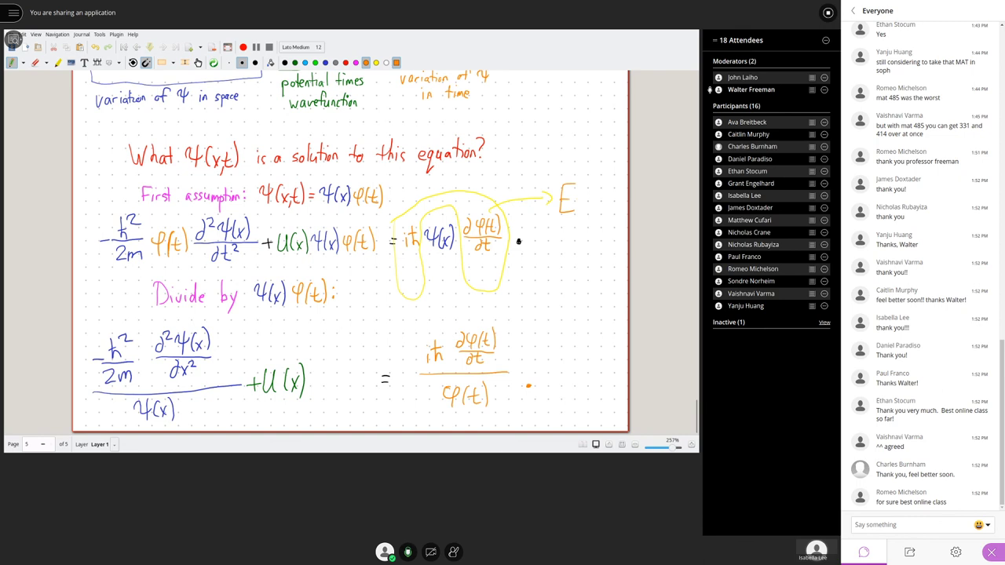
Send the instructor's e-mail address as a class chat message
left_click(872, 521)
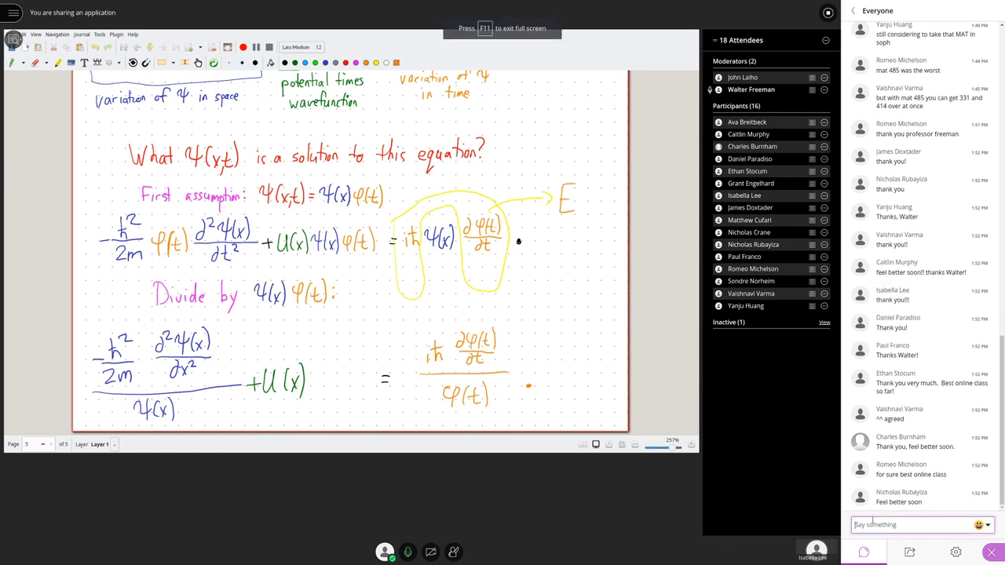
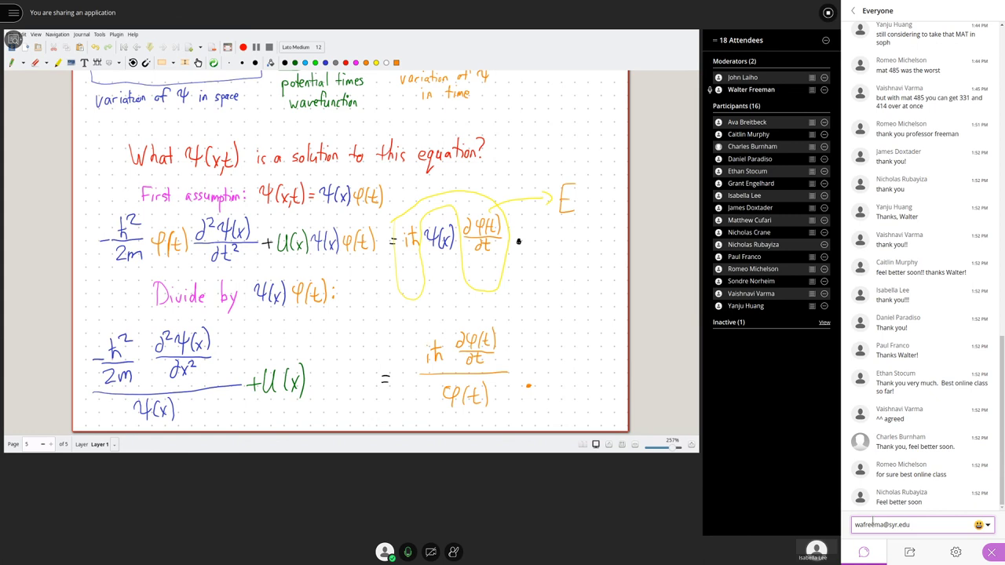
key("Return")
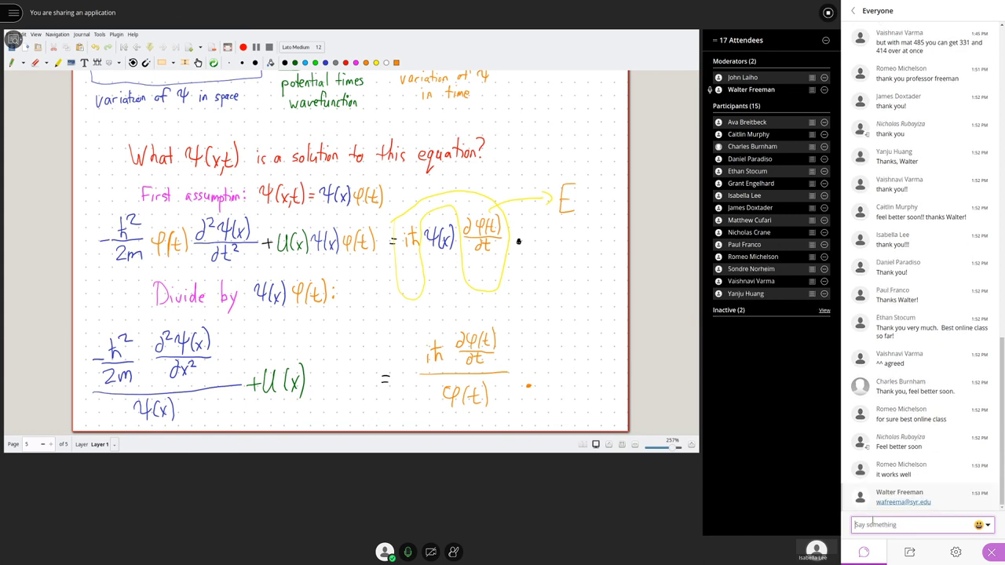